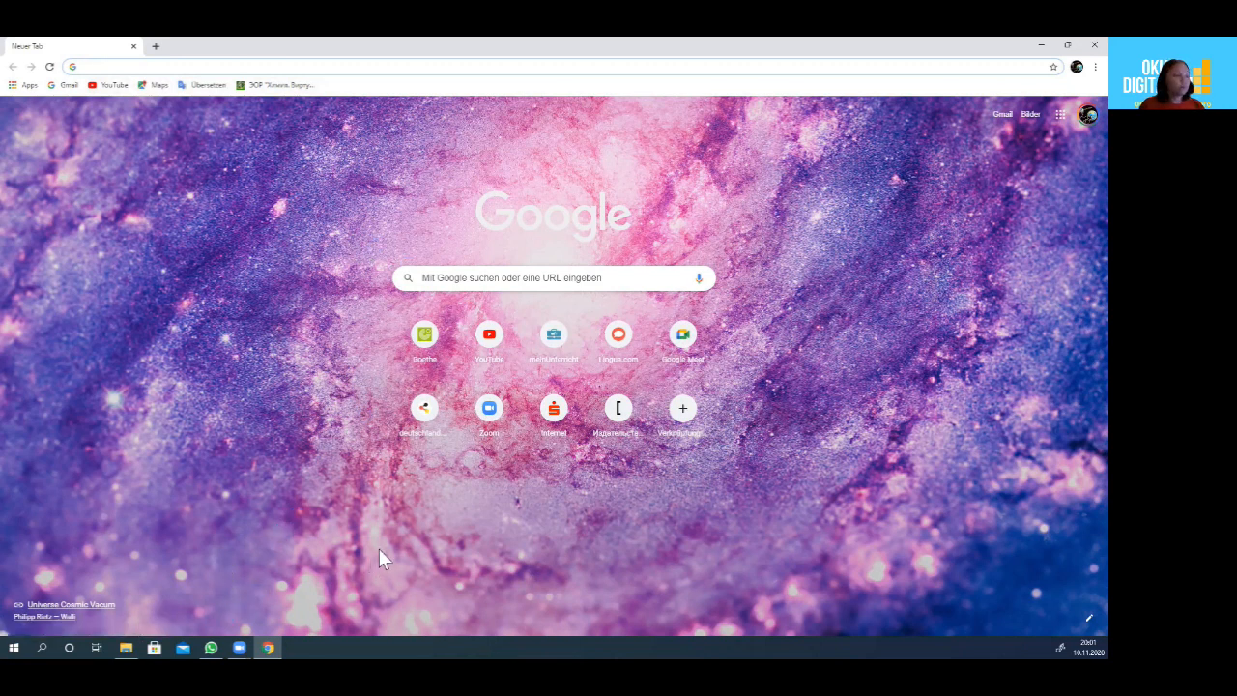
# - Search Google for "Google Docs, Sheets, Slides und Forms"
pyautogui.click(536, 280)
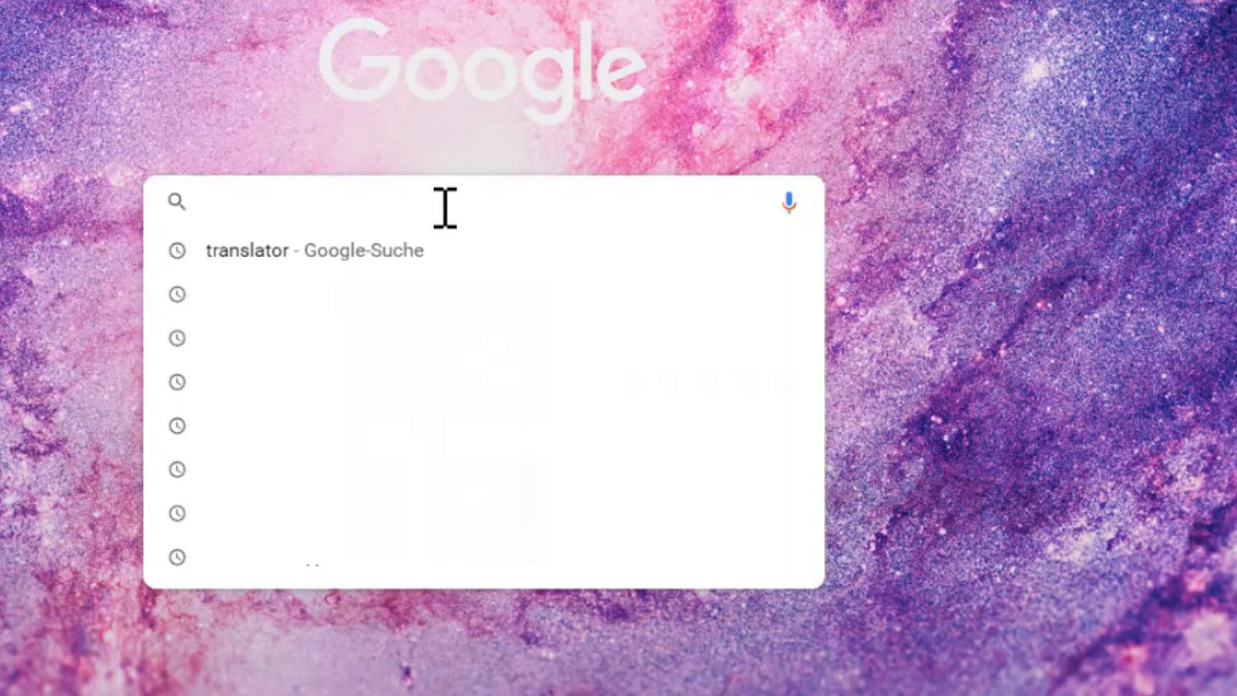
pyautogui.write('goo')
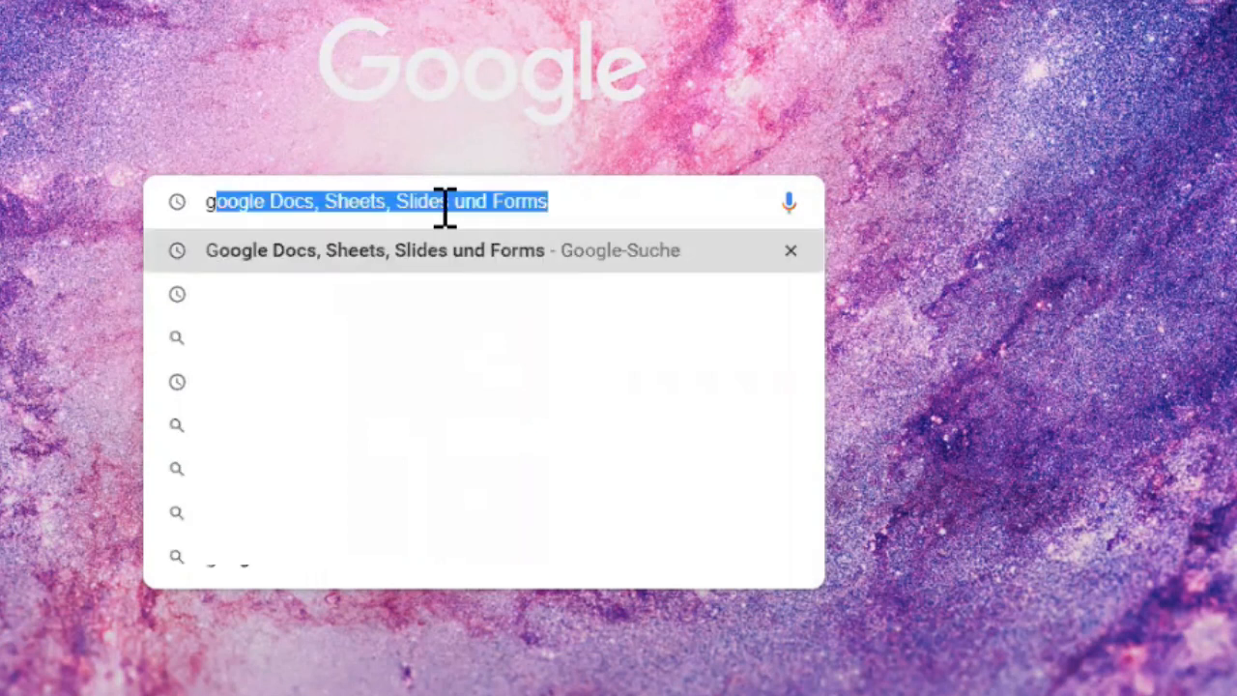
pyautogui.write('gle ')
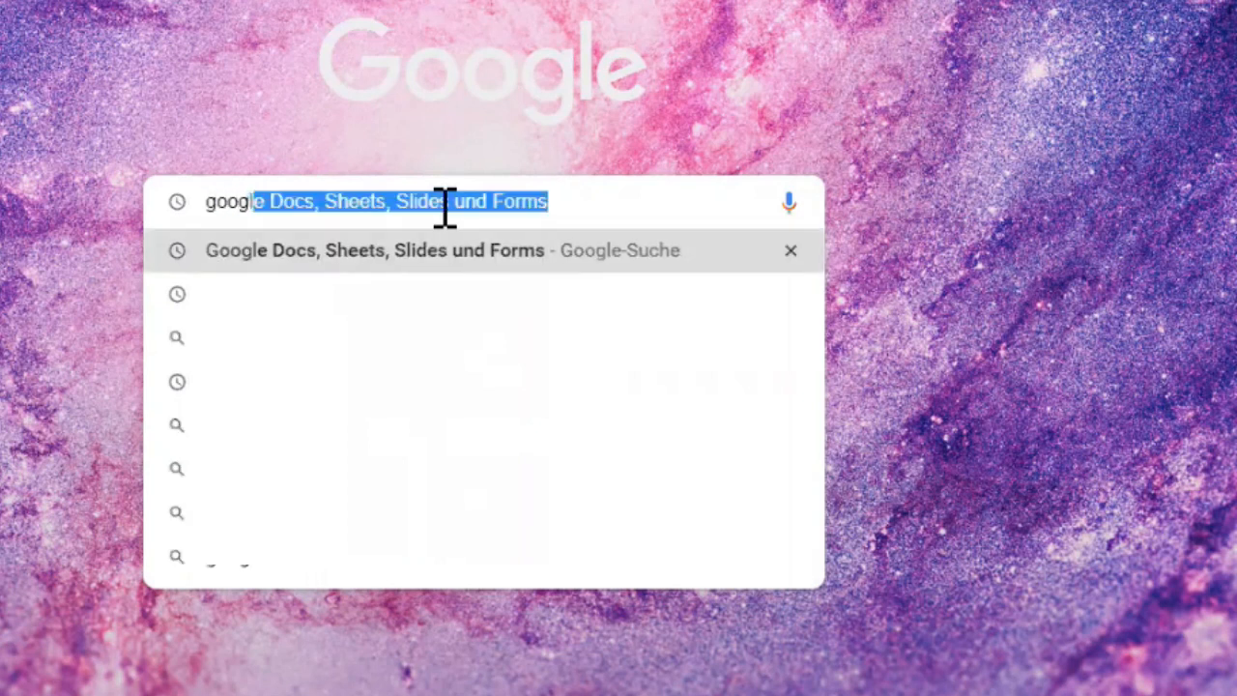
pyautogui.write('docs, Sheets, Slides und Forms')
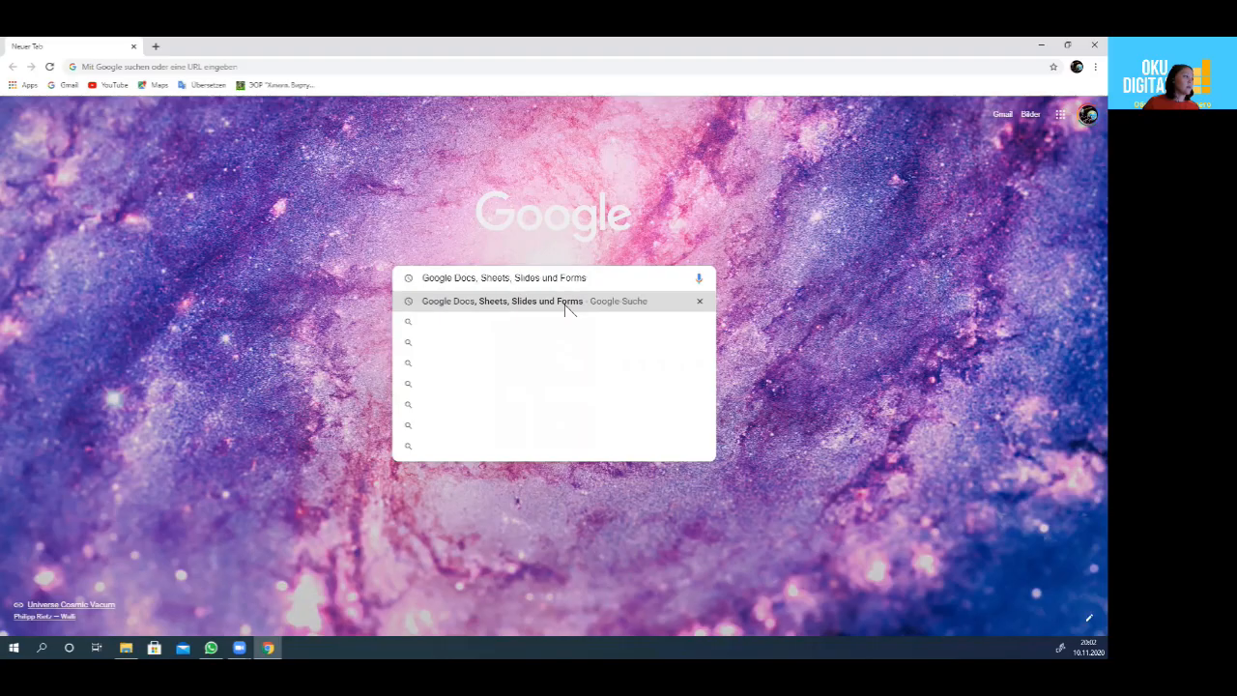
pyautogui.click(510, 257)
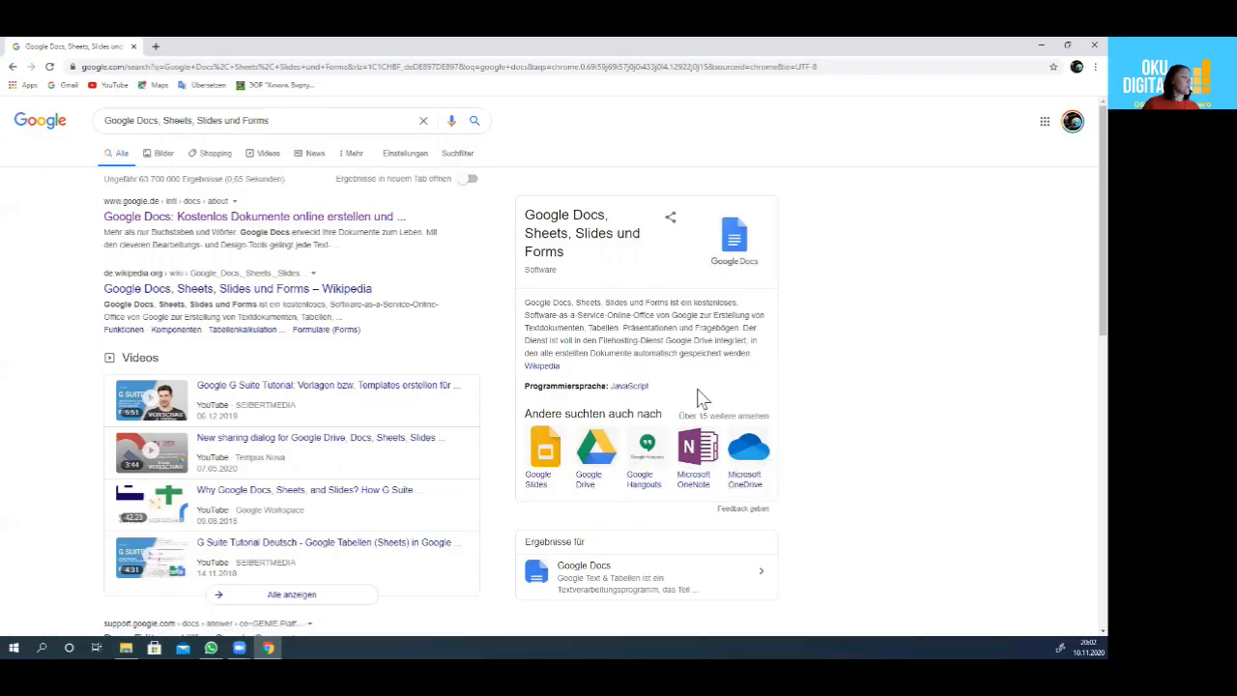
# - Open Google Docs from the official search result and create a blank document
pyautogui.click(205, 220)
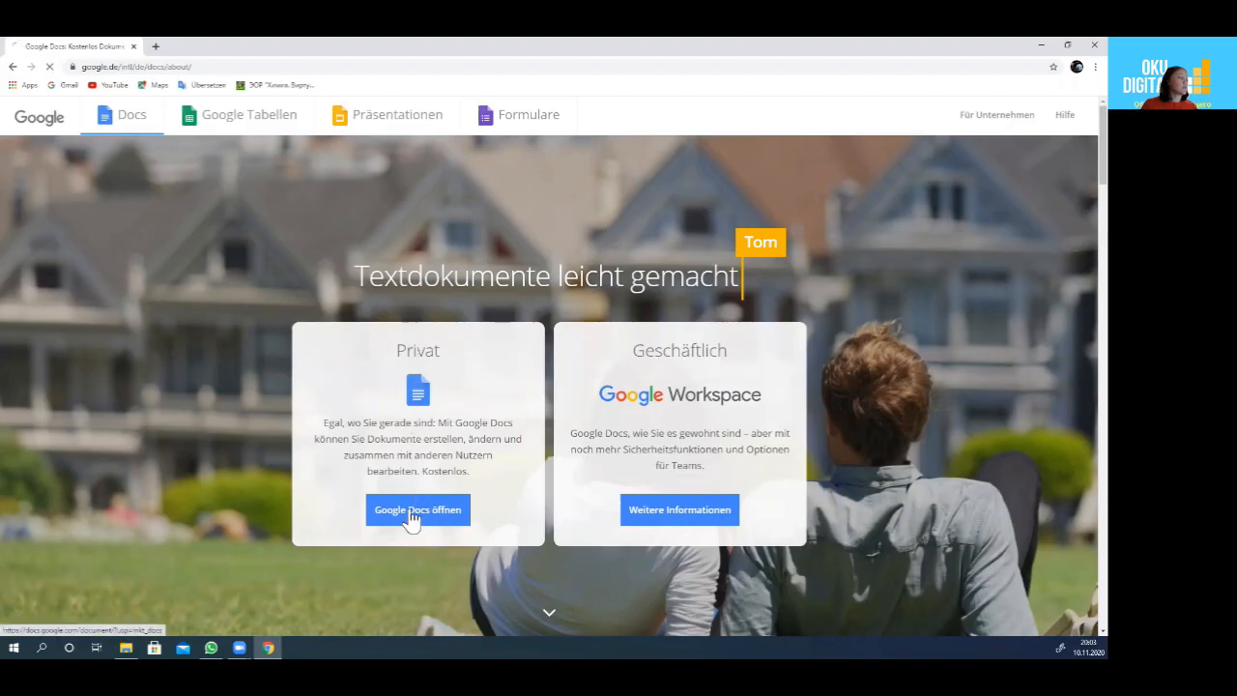
pyautogui.click(414, 517)
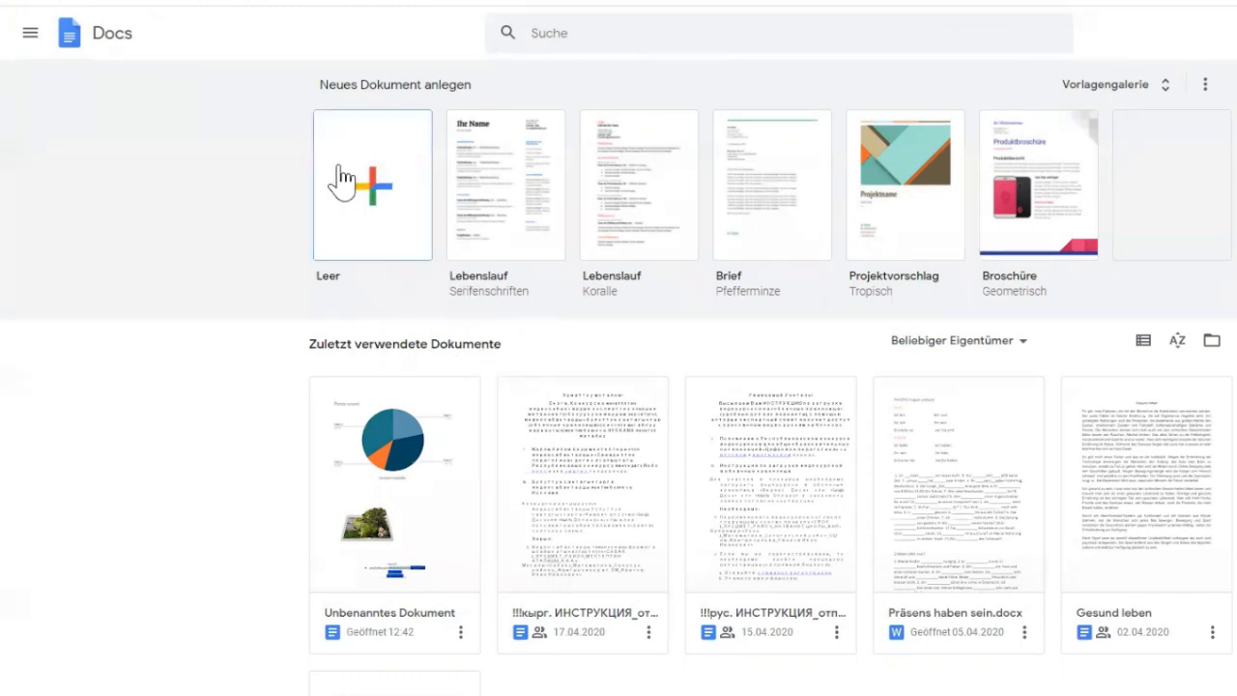
pyautogui.click(390, 195)
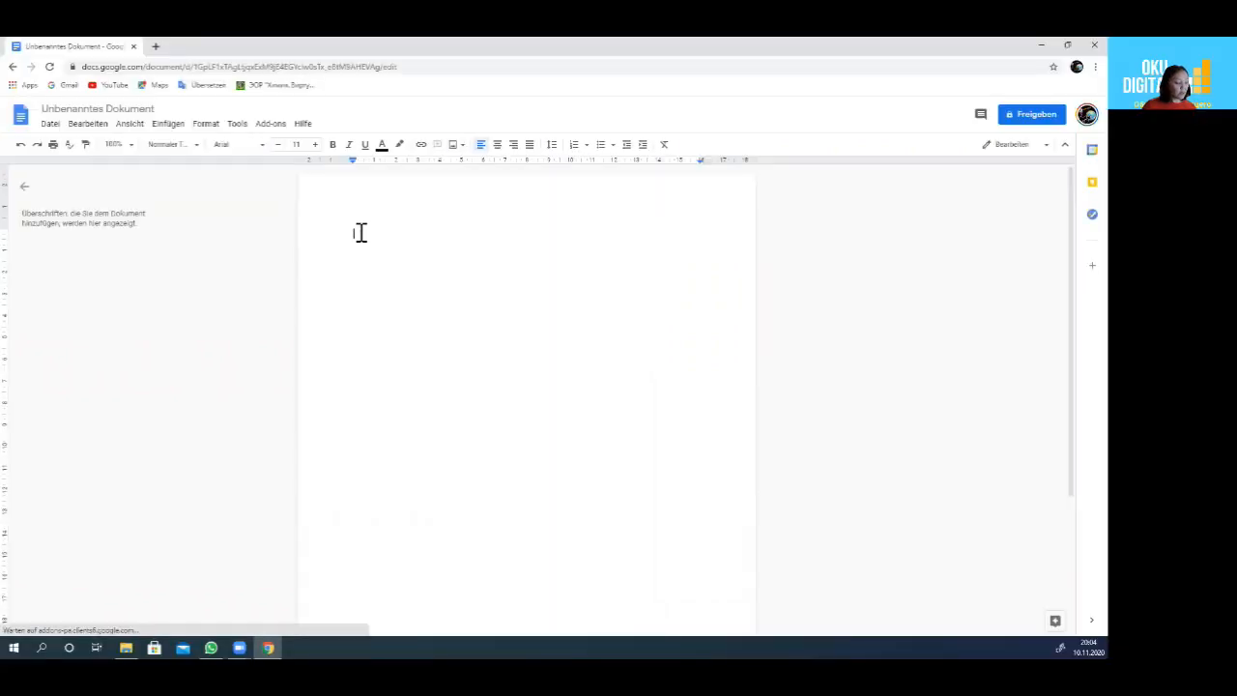
# - Write "Саламатсызбы" on the first line of the document and set its font size to 14
pyautogui.write('Саламат')
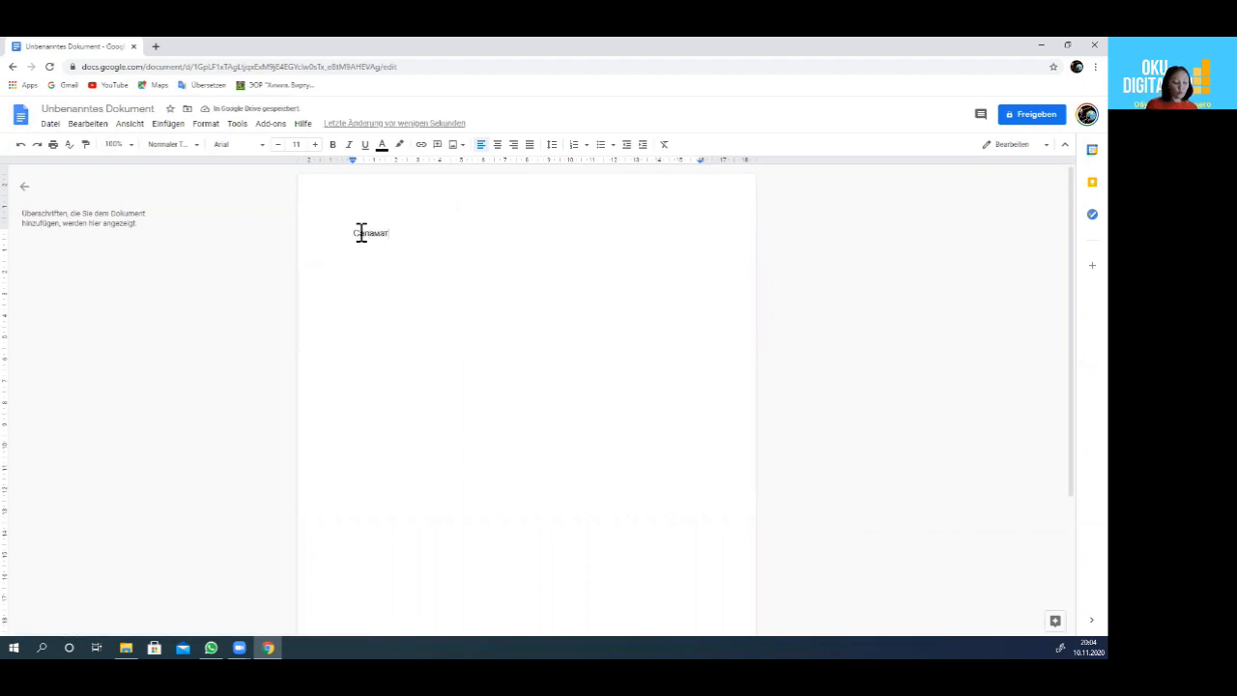
pyautogui.write('сызбы')
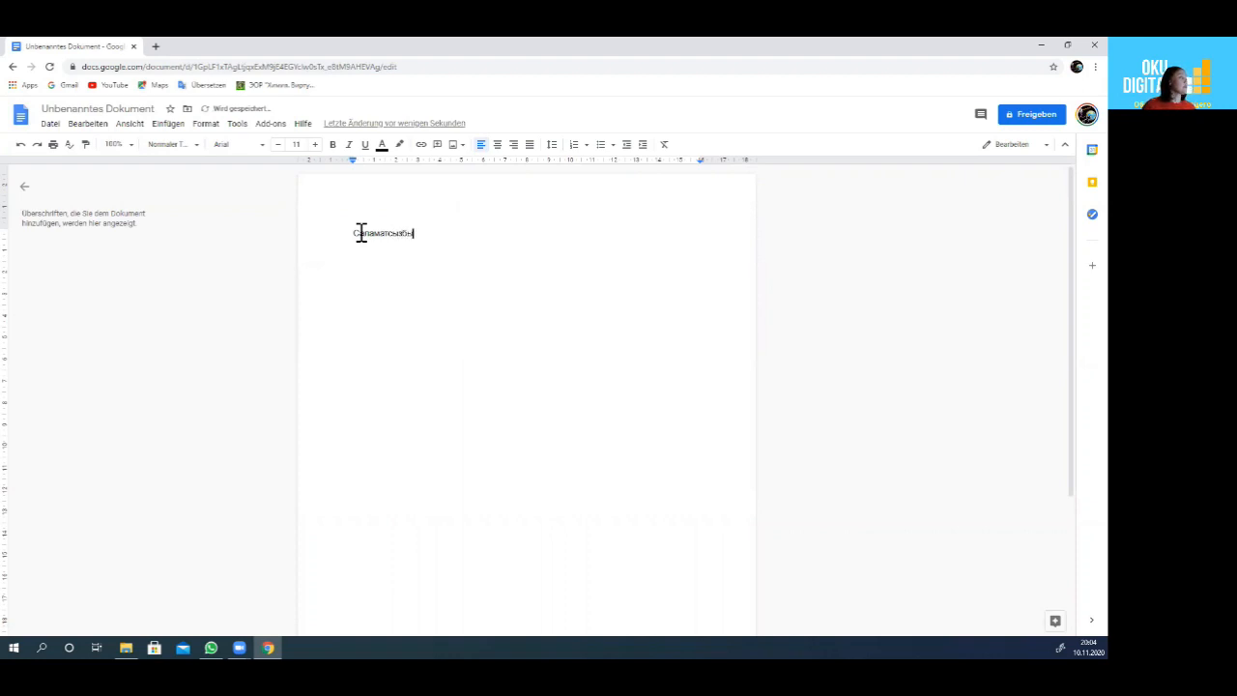
pyautogui.moveTo(348, 233); pyautogui.dragTo(430, 237)
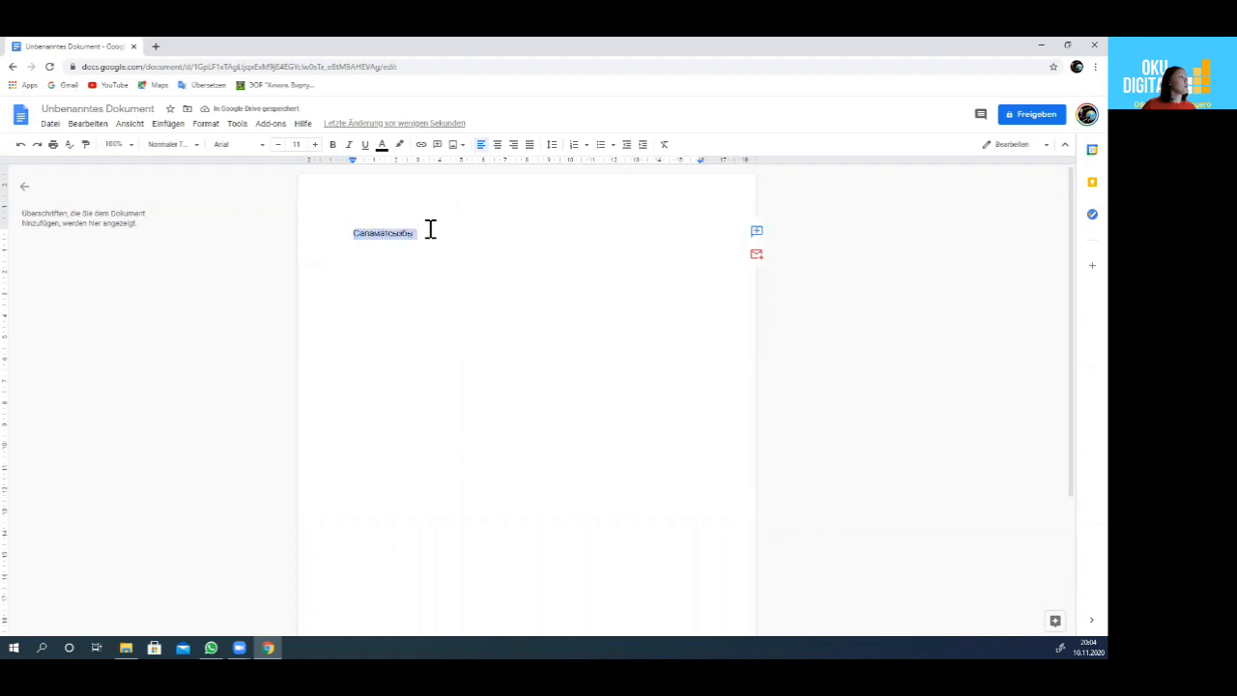
pyautogui.click(314, 146)
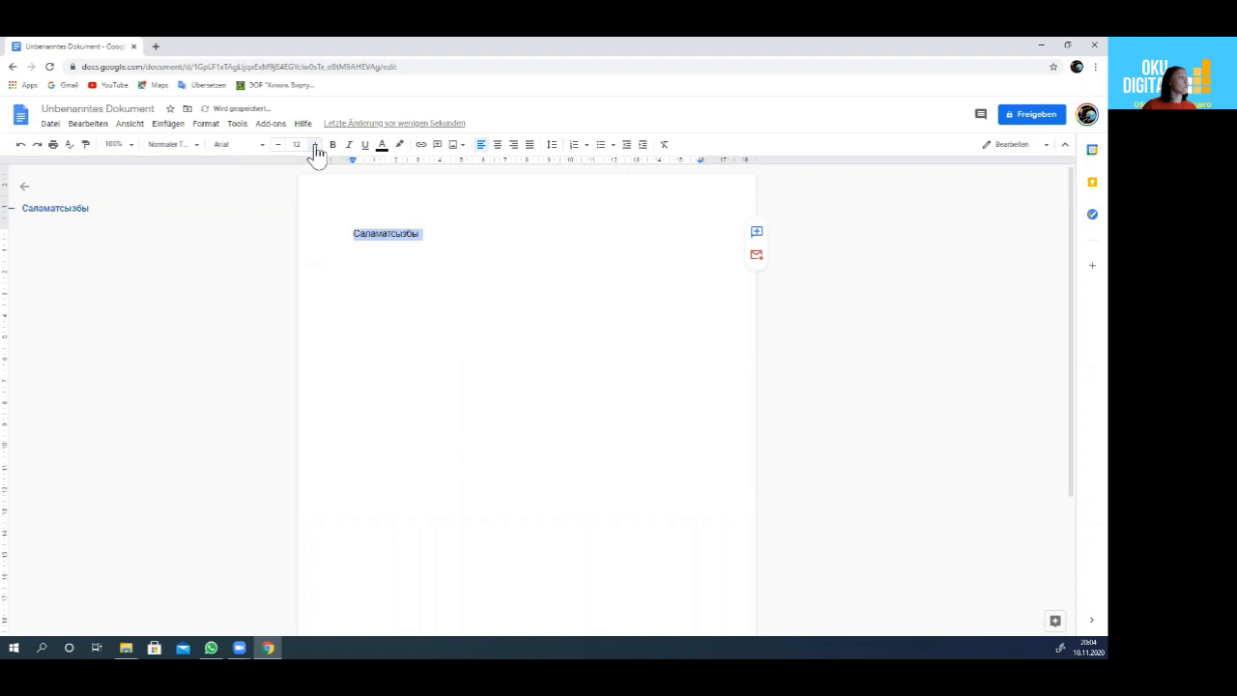
pyautogui.click(314, 146)
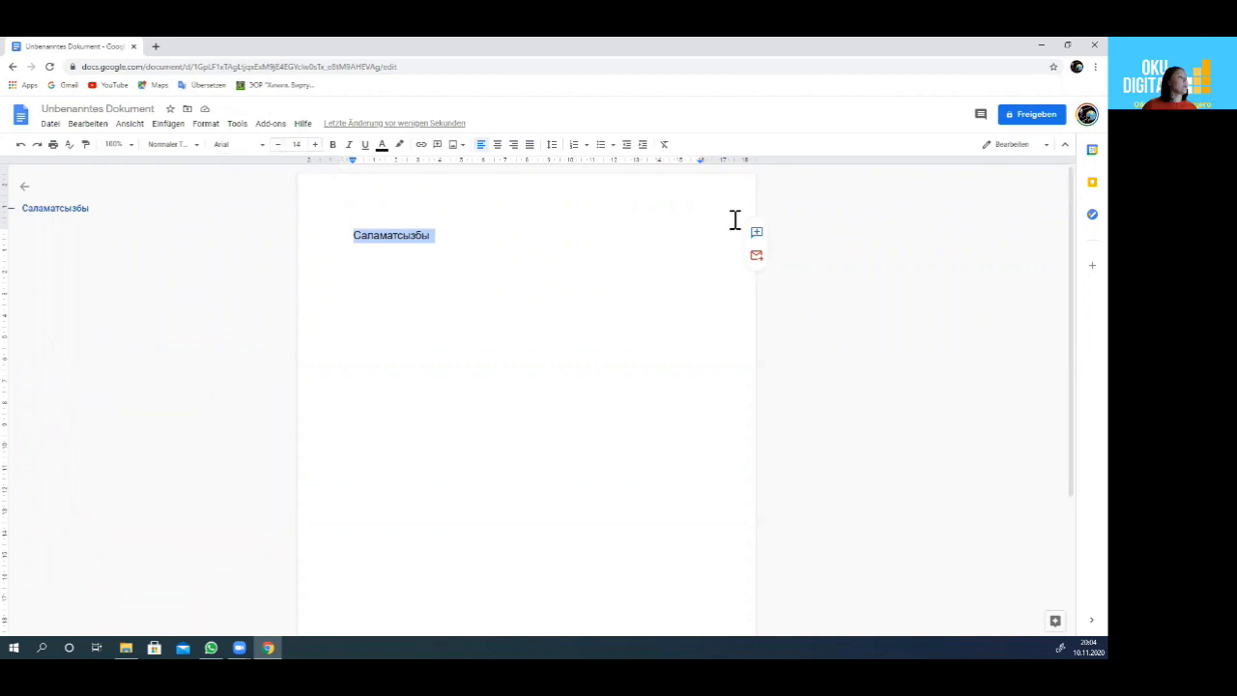
# - Set the page zoom to 50% and restore it to 100%
pyautogui.click(121, 144)
pyautogui.click(126, 197)
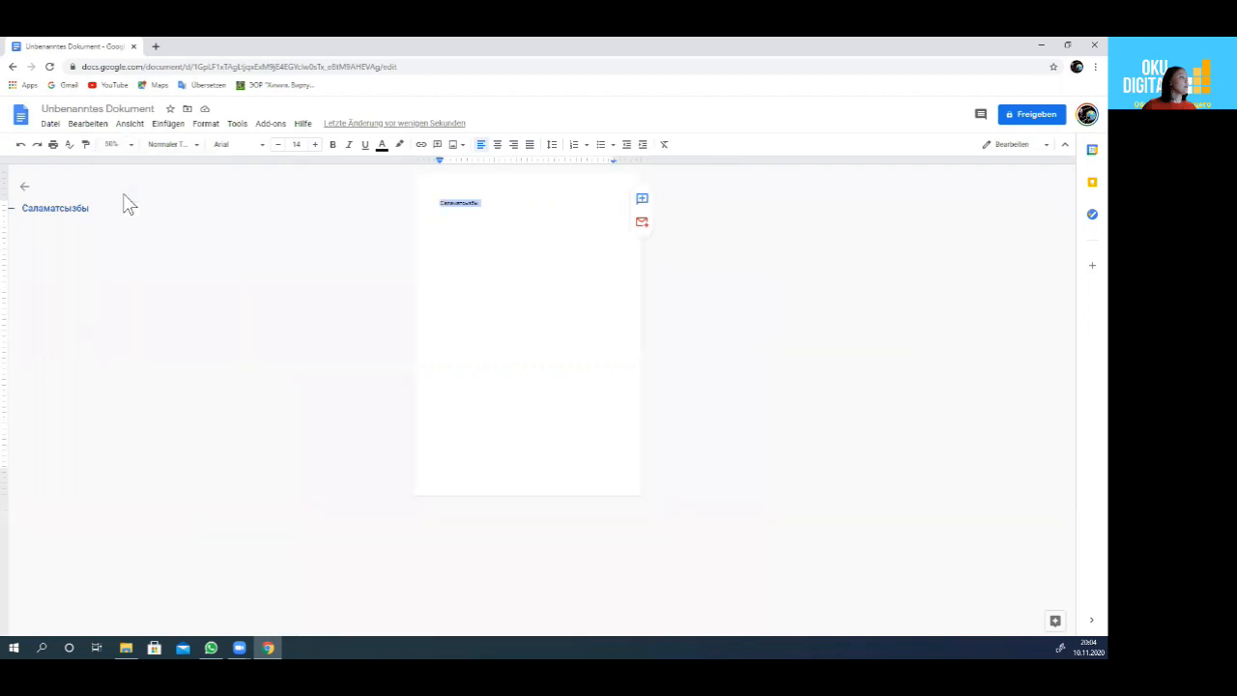
pyautogui.click(121, 144)
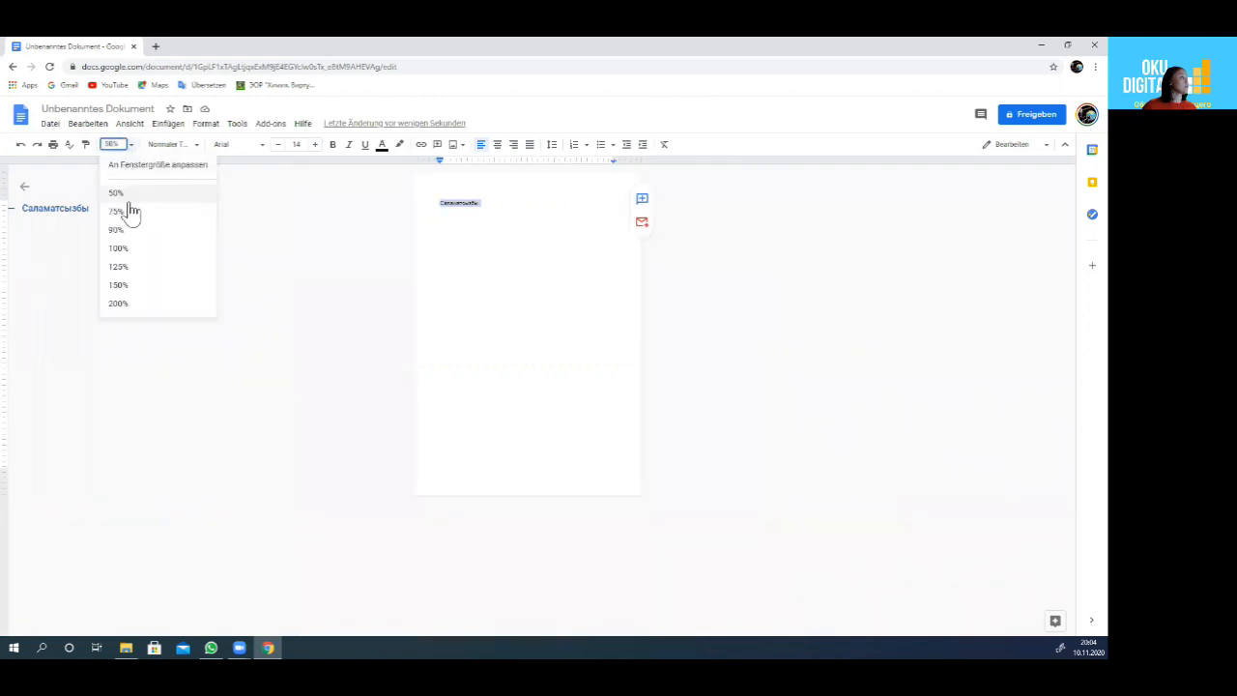
pyautogui.click(126, 252)
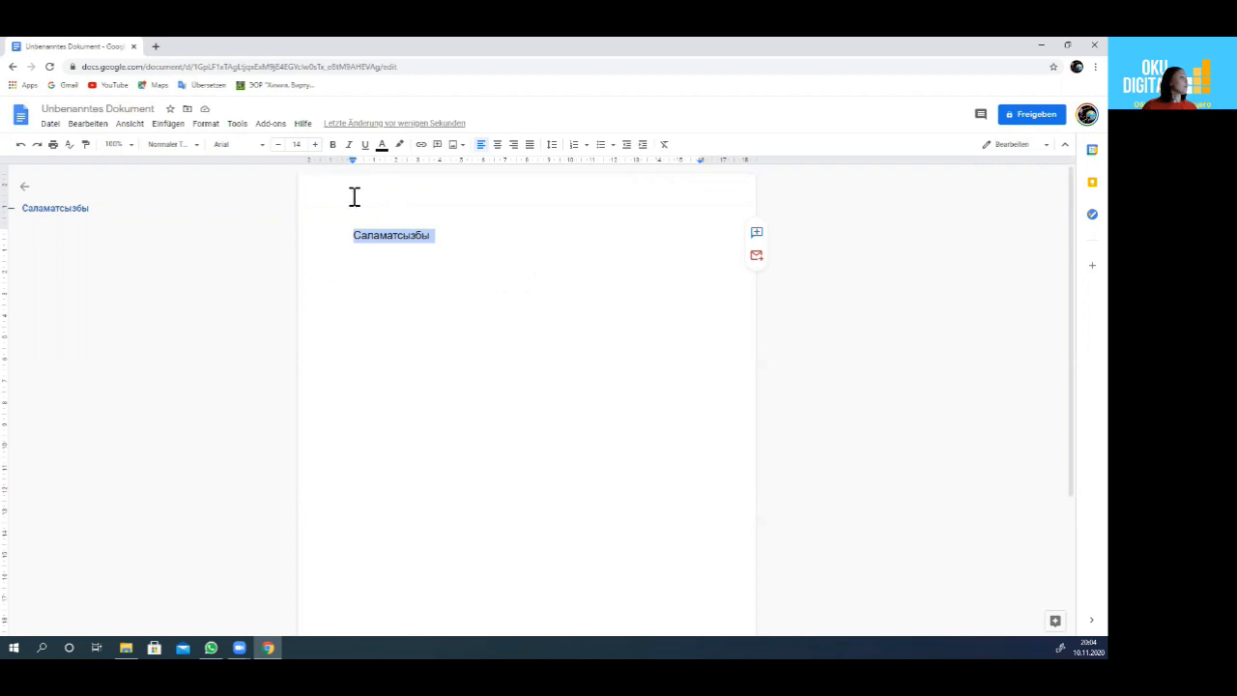
# - Format the greeting "Саламатсызбы" as bold, italic and underlined, and colour its text orange
pyautogui.click(332, 145)
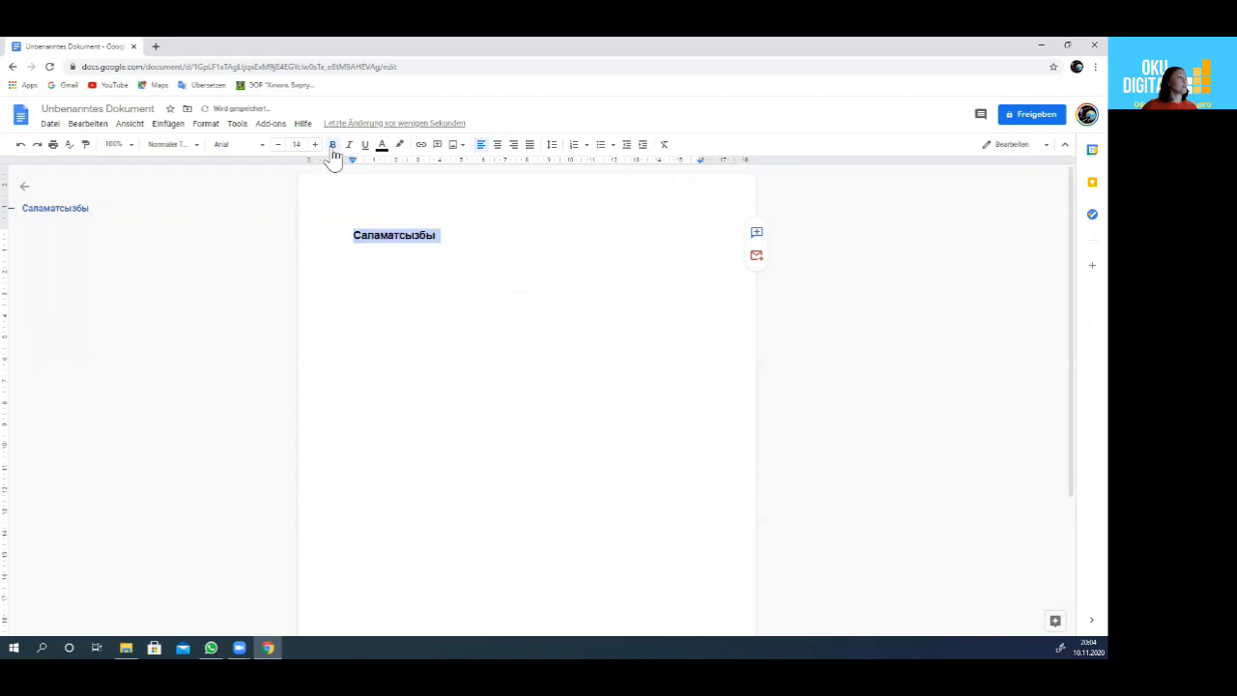
pyautogui.click(349, 146)
pyautogui.click(365, 147)
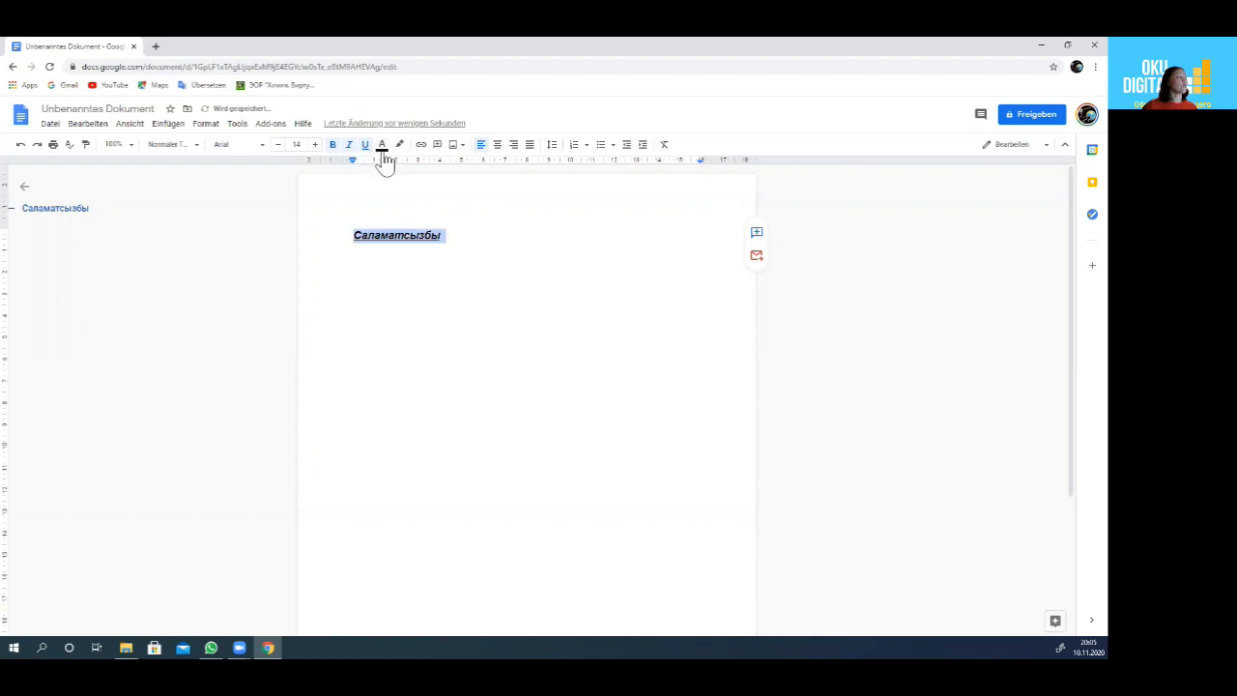
pyautogui.click(383, 147)
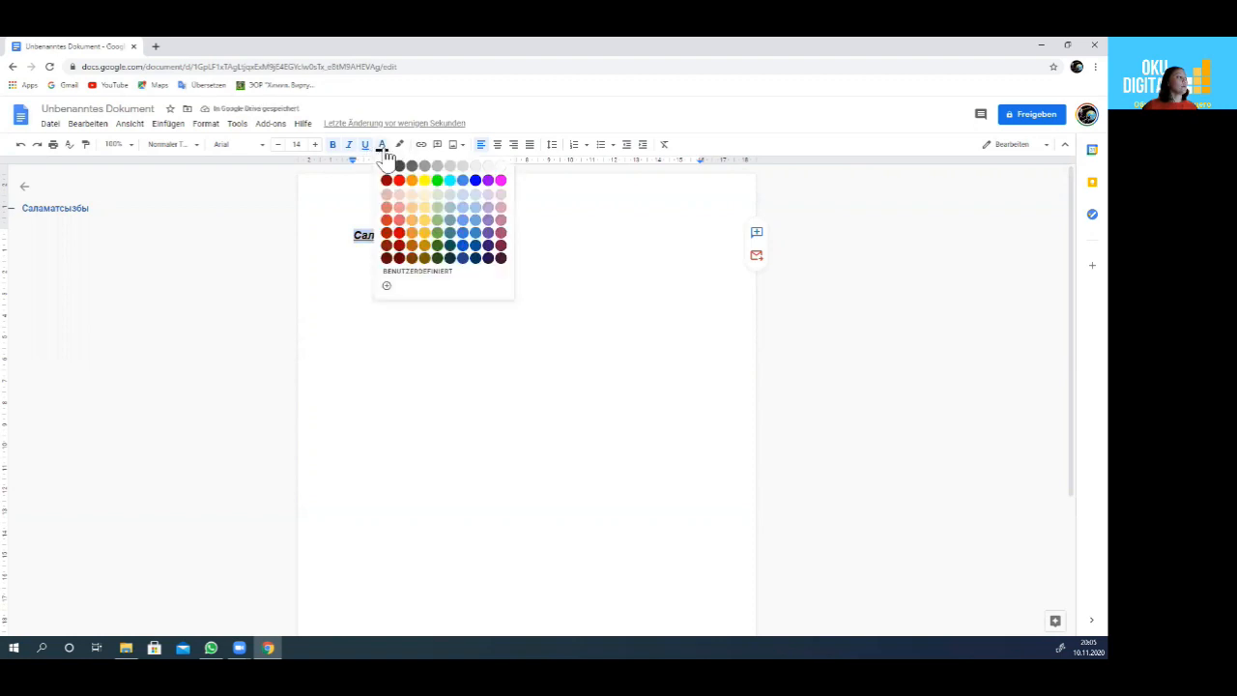
pyautogui.click(411, 181)
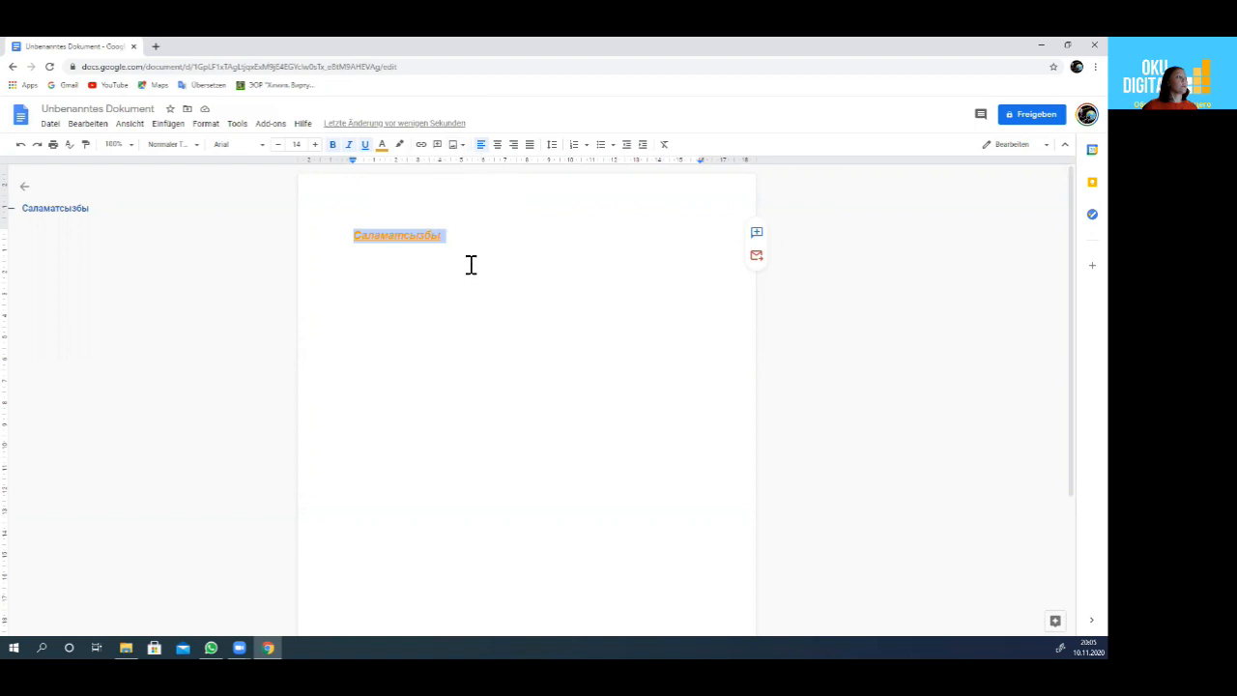
# - Insert the framed garden picture from the computer's desktop folder three lines below the greeting
pyautogui.click(437, 276)
pyautogui.click(359, 291)
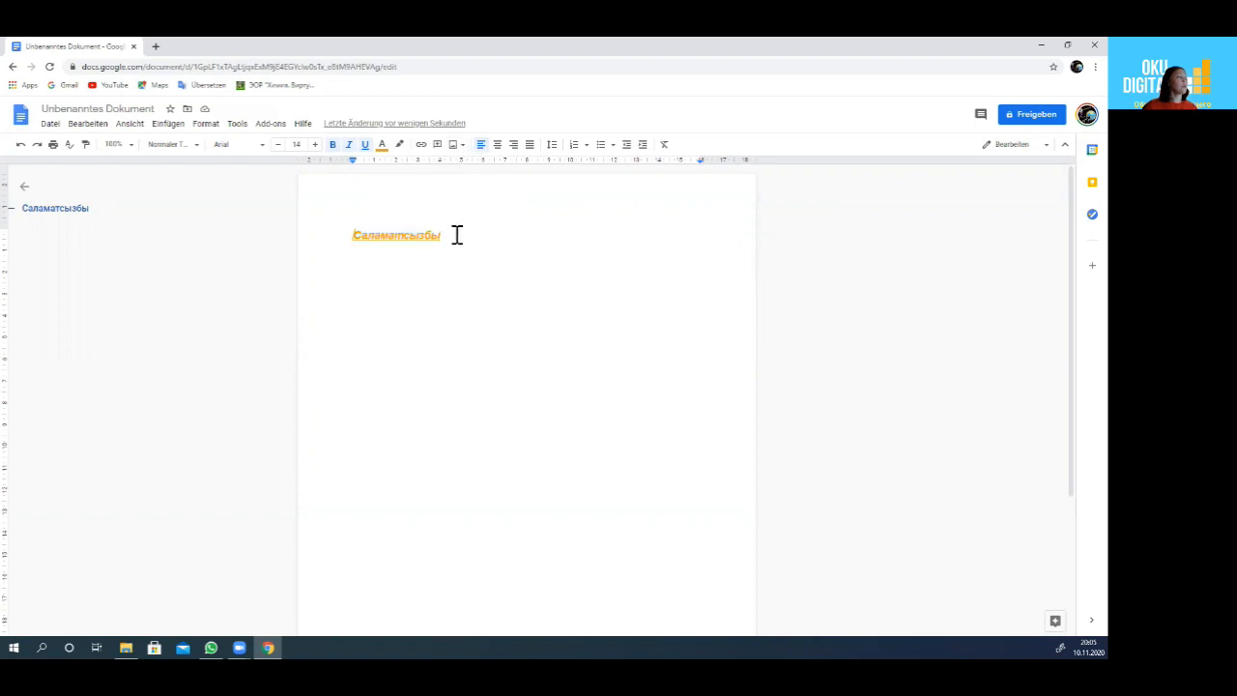
pyautogui.press('Return')
pyautogui.press('Return')
pyautogui.press('Return')
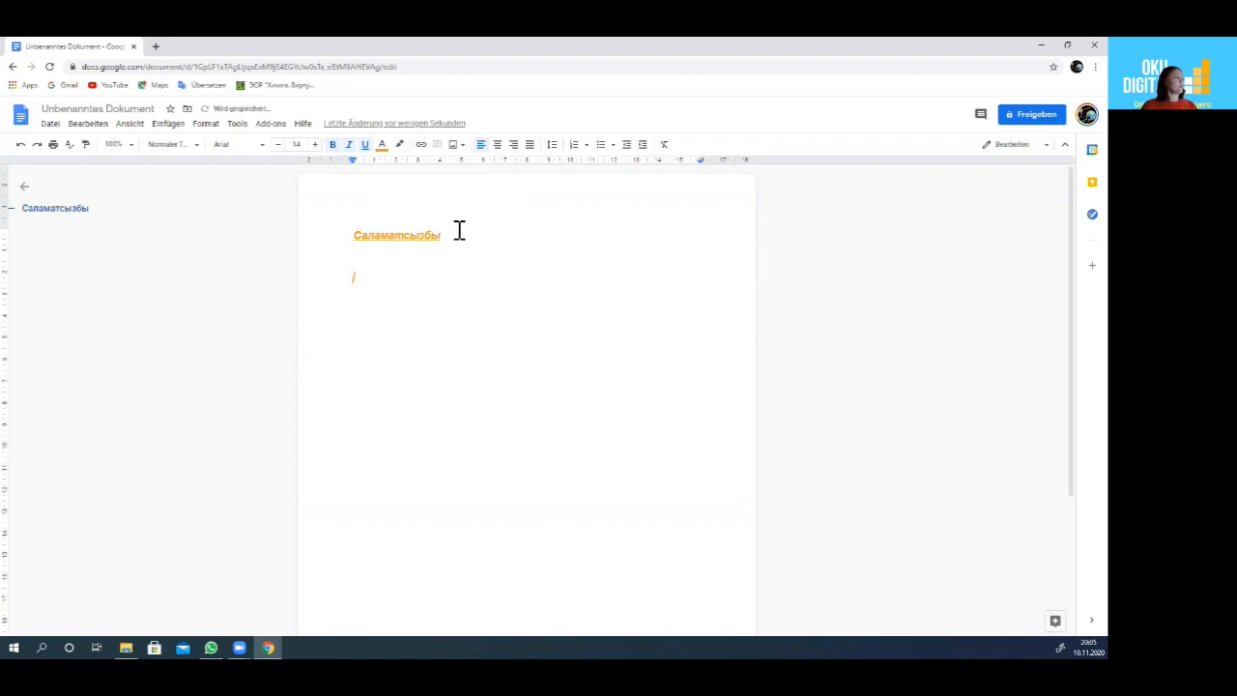
pyautogui.click(462, 147)
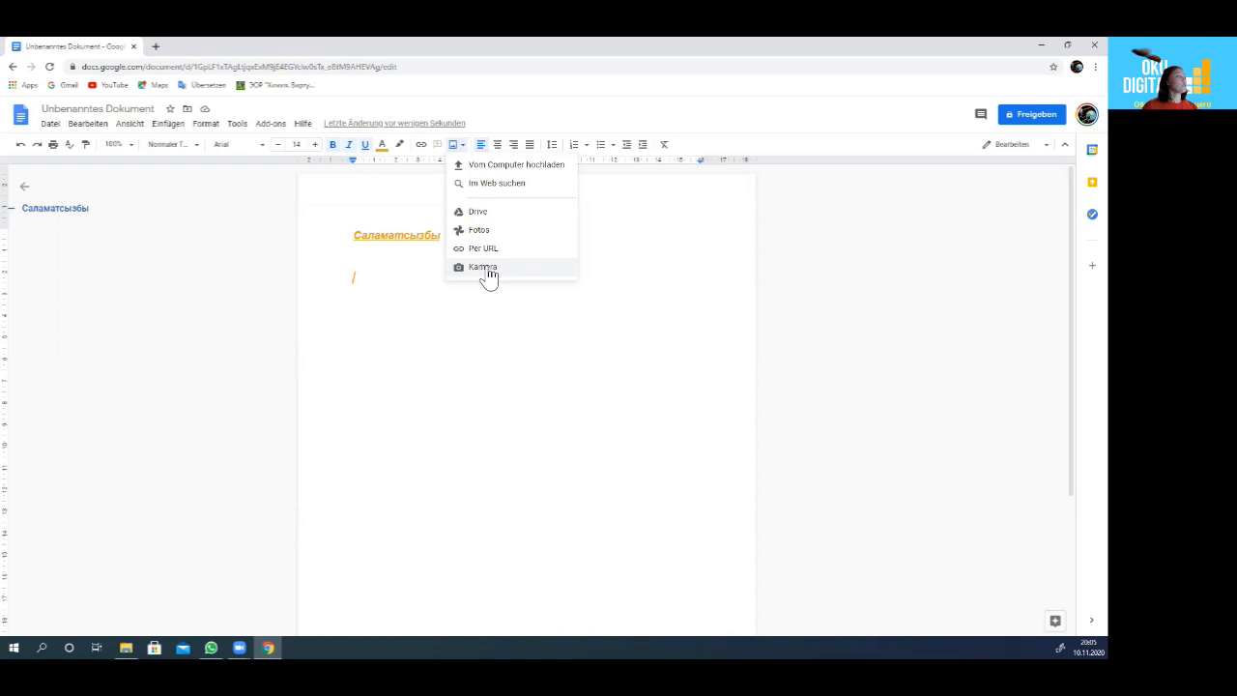
pyautogui.click(495, 170)
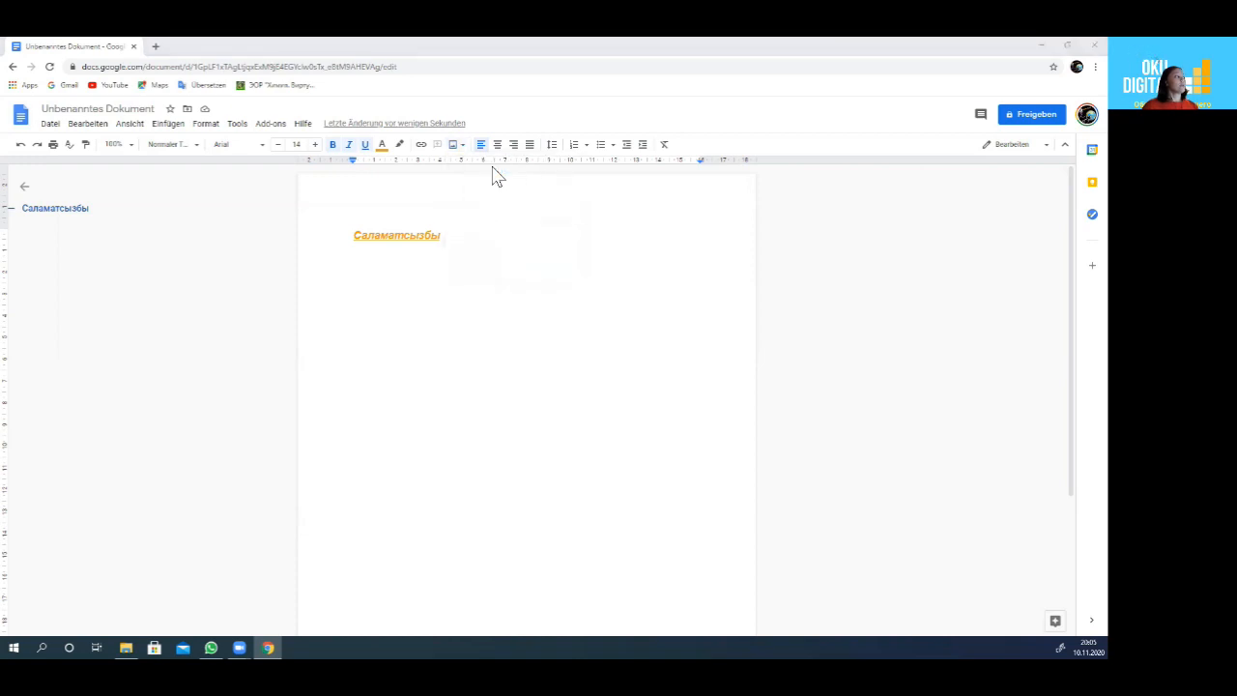
pyautogui.click(194, 144)
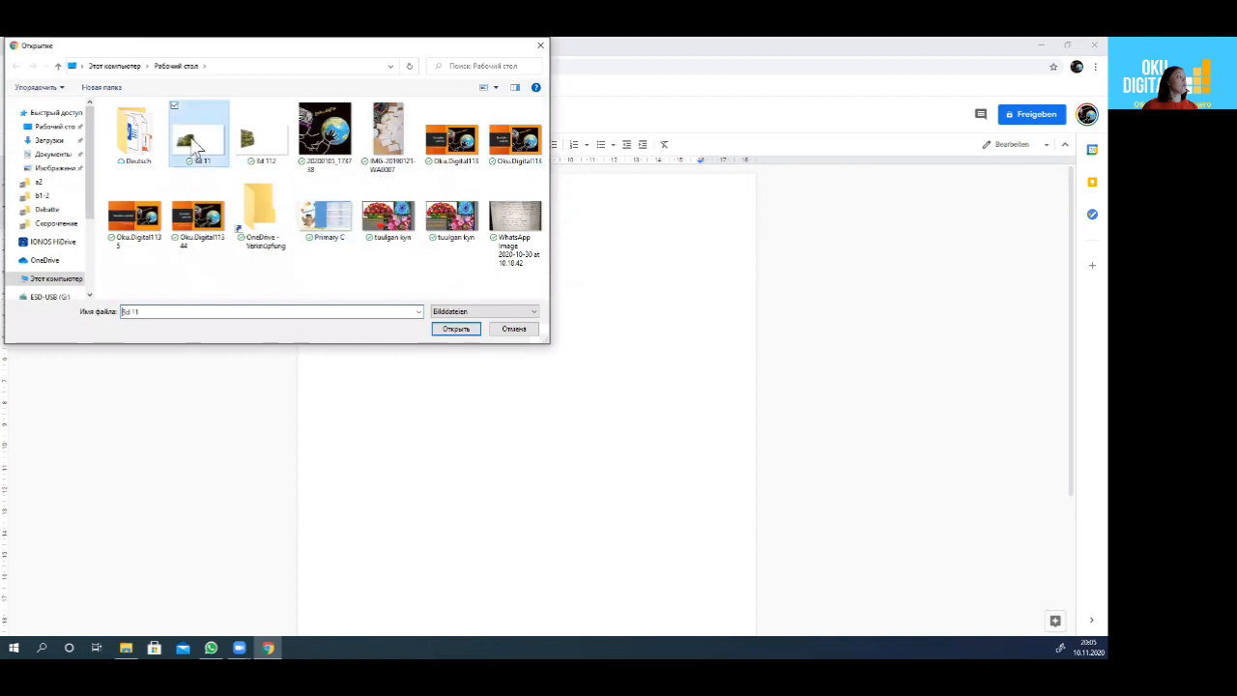
pyautogui.click(470, 338)
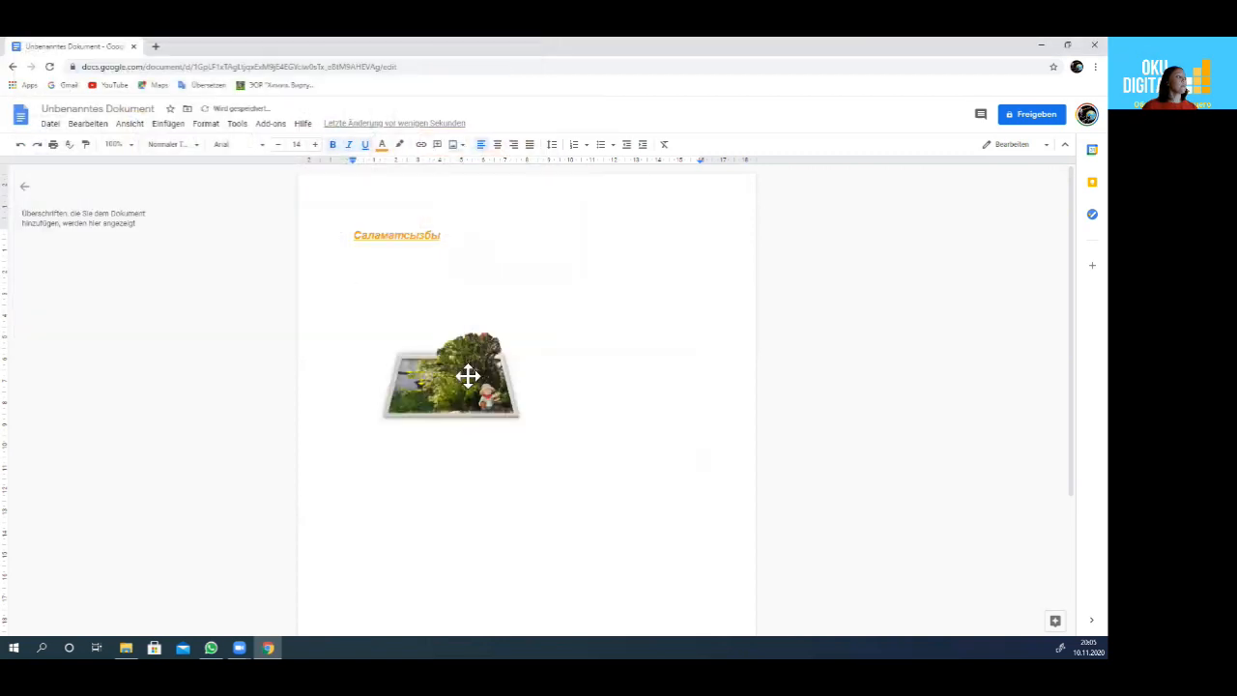
# - Resize the garden picture, first flattening it, and finally stretching it taller and slightly wider than originally inserted
pyautogui.click(472, 377)
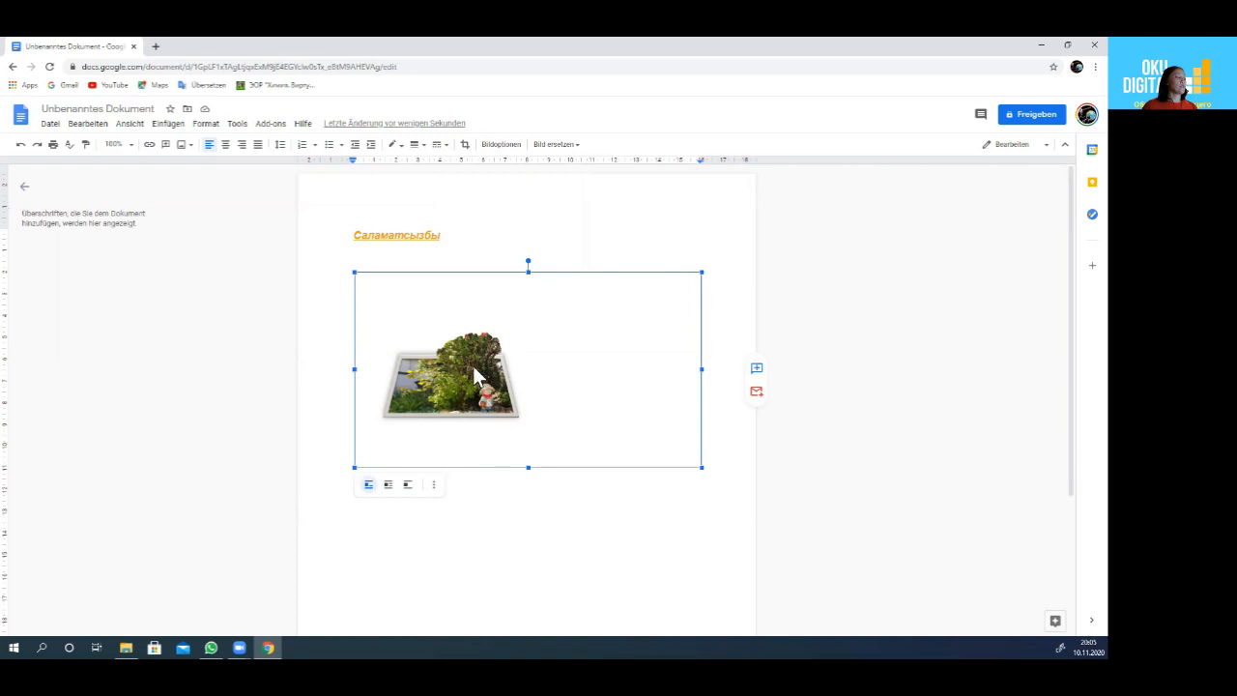
pyautogui.moveTo(528, 268); pyautogui.dragTo(524, 322)
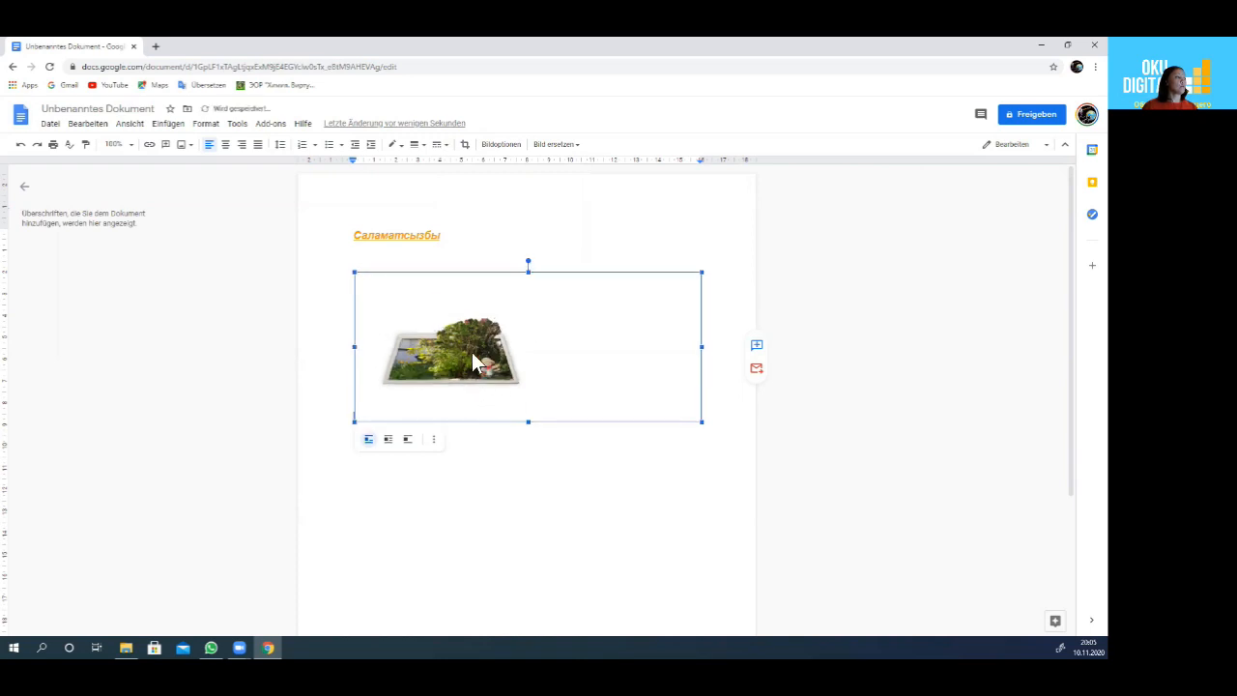
pyautogui.moveTo(527, 421); pyautogui.dragTo(537, 526)
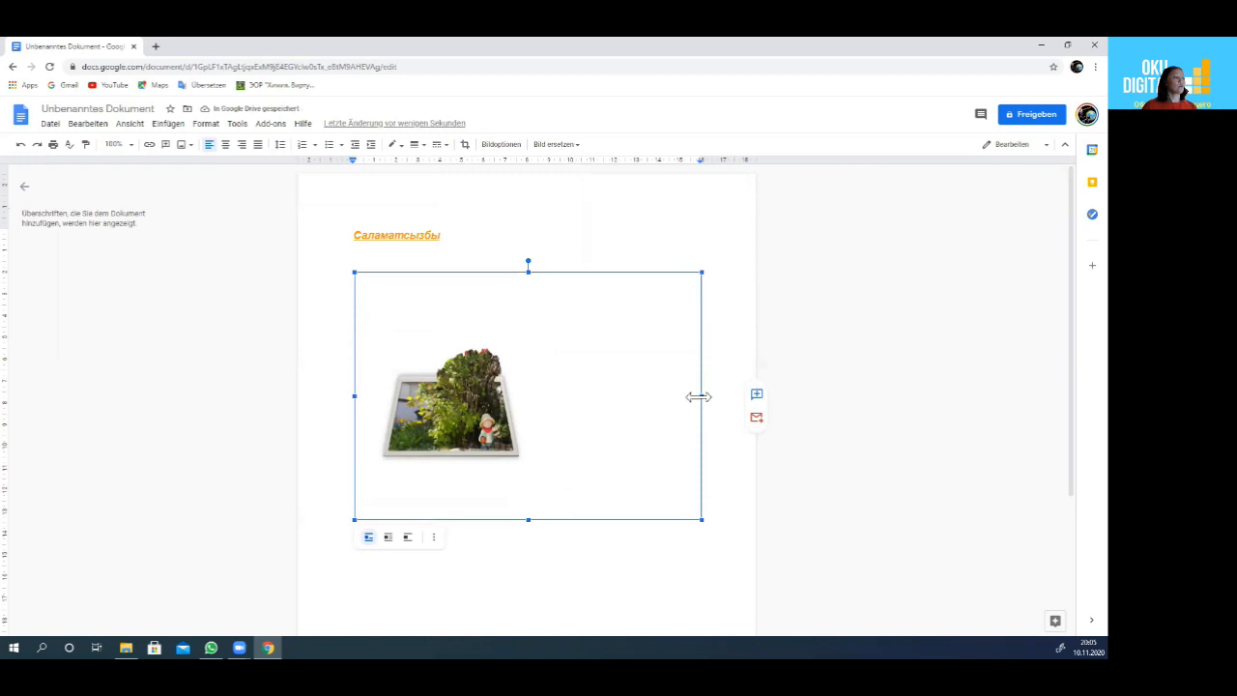
pyautogui.moveTo(702, 395); pyautogui.dragTo(728, 396)
pyautogui.click(581, 238)
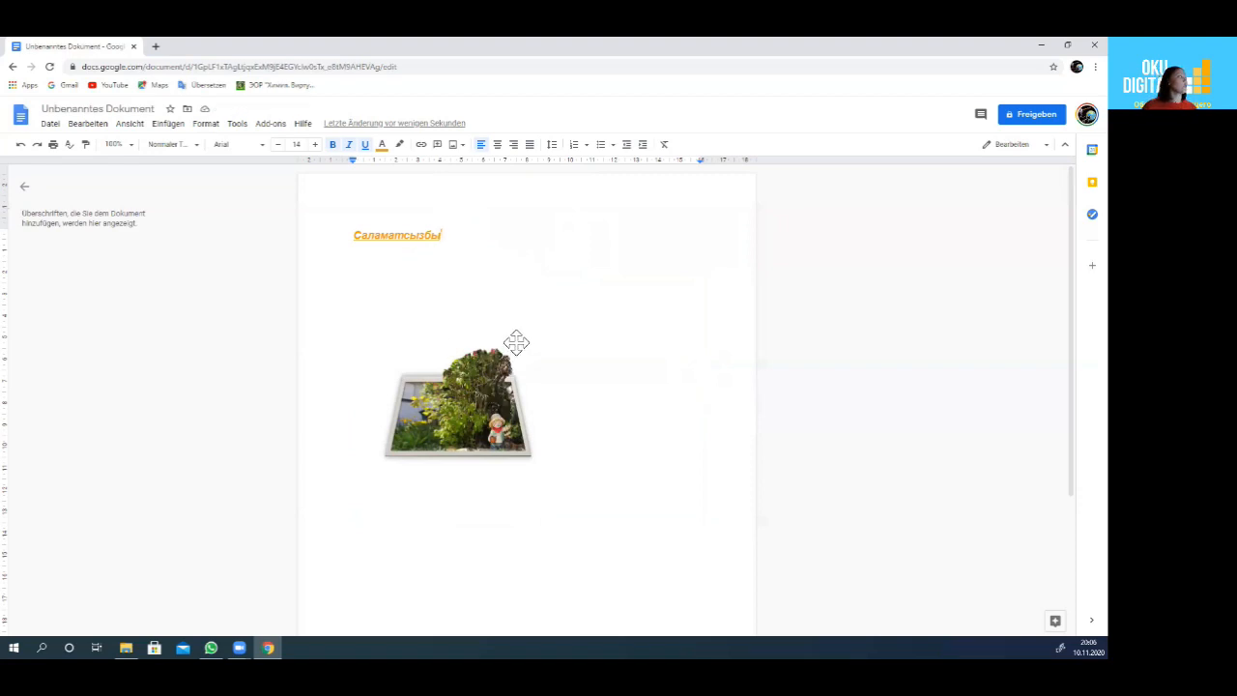
# - Try centred alignment on the greeting line and finally align it to the right margin
pyautogui.moveTo(354, 232); pyautogui.dragTo(466, 235)
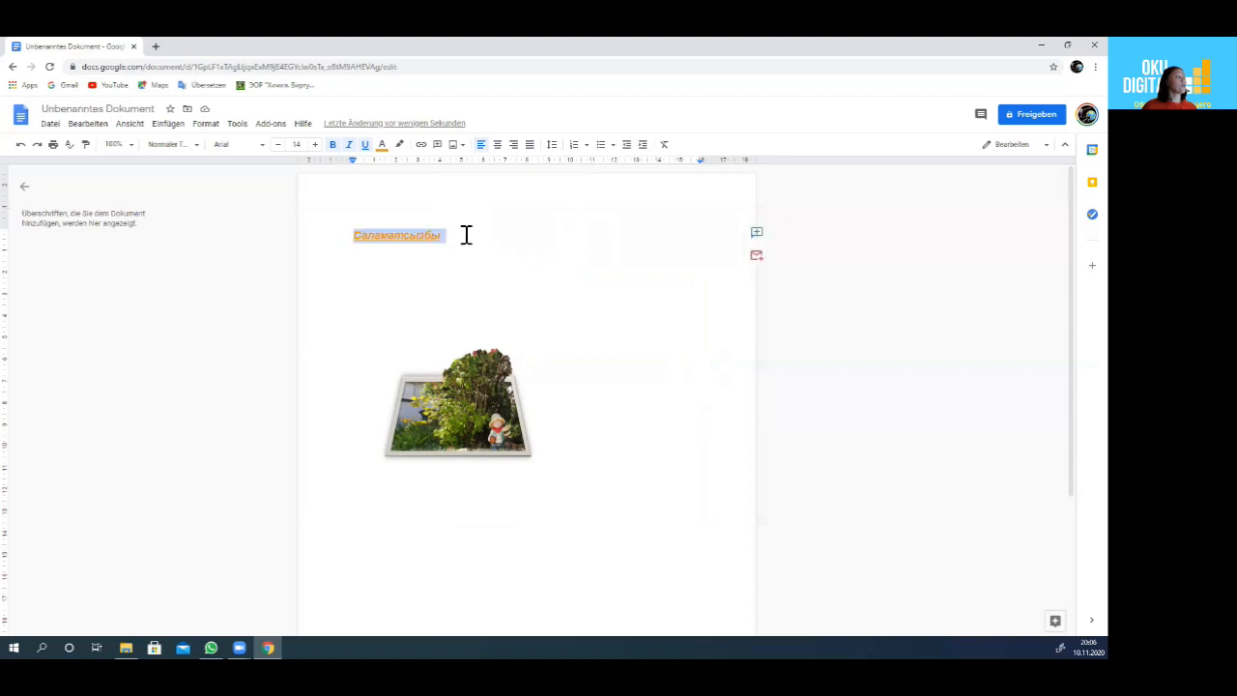
pyautogui.click(498, 145)
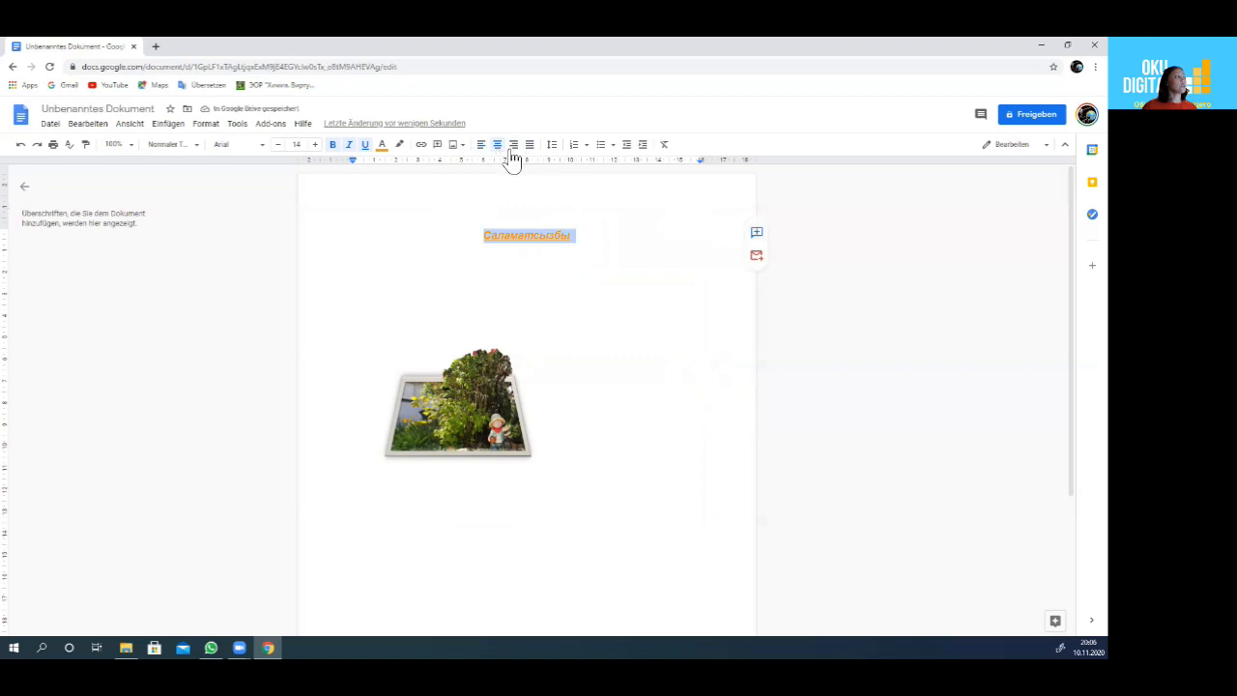
pyautogui.click(514, 146)
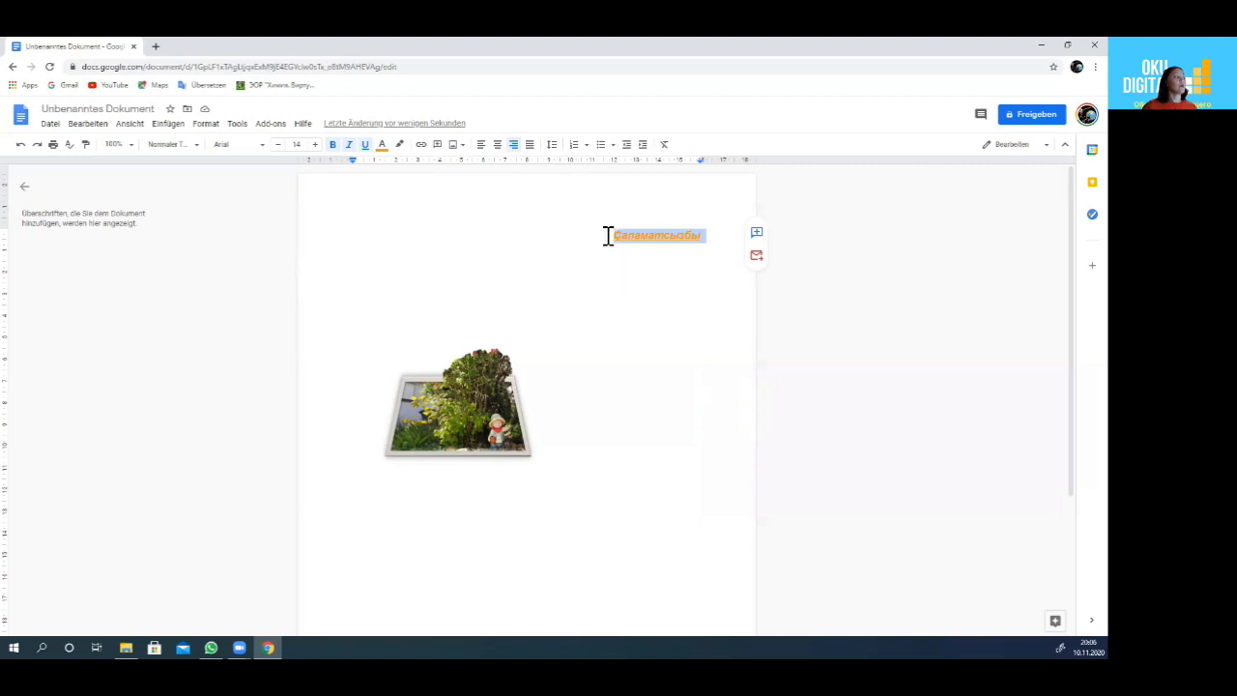
# - Add two lines below the greeting, "Кандай?" and "Жакшы"
pyautogui.click(712, 234)
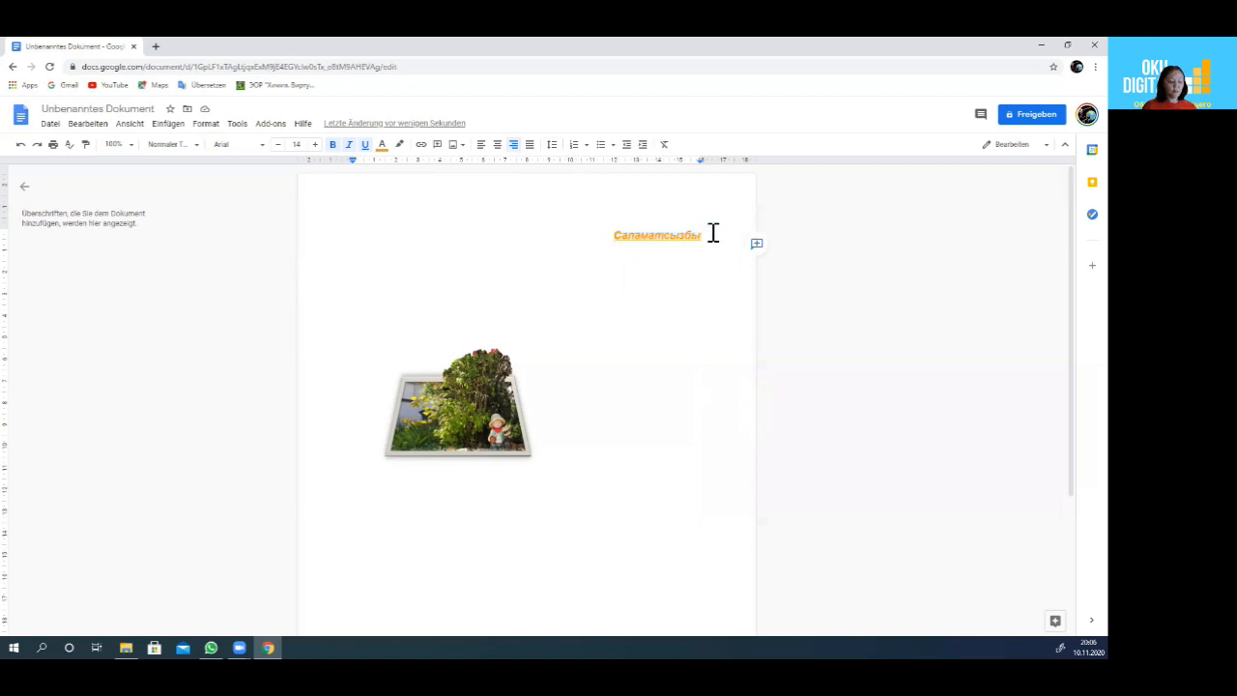
pyautogui.press('Return')
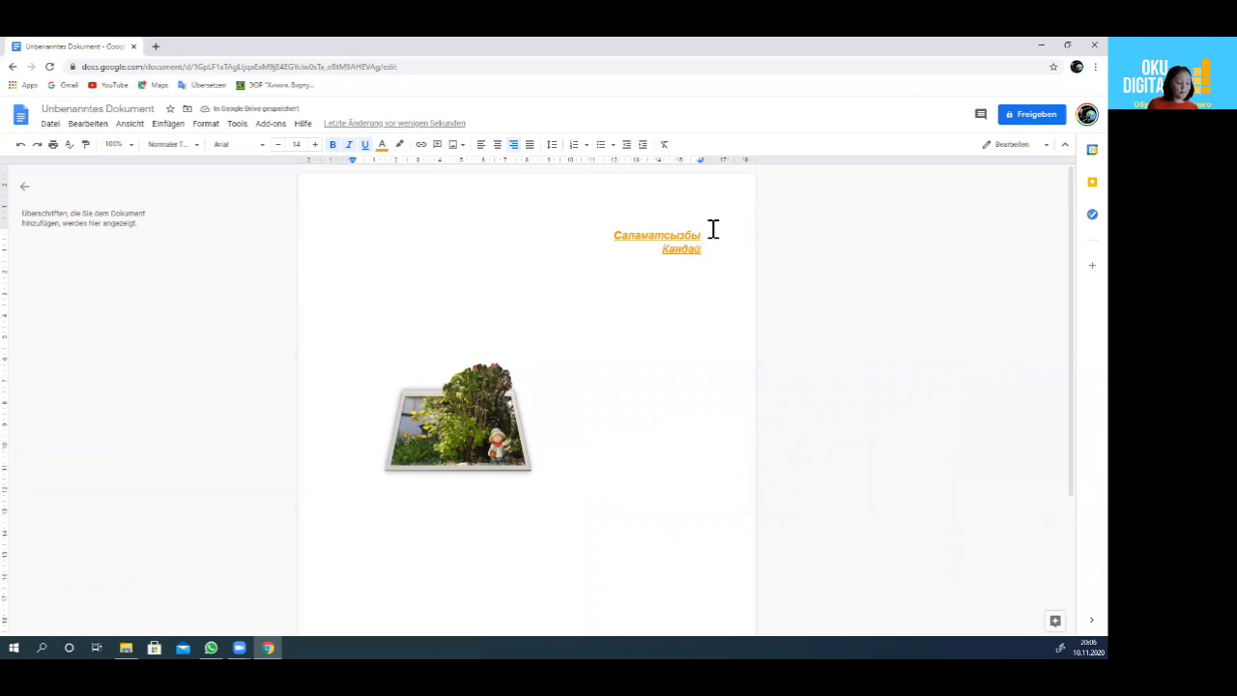
pyautogui.write('Кандай?!')
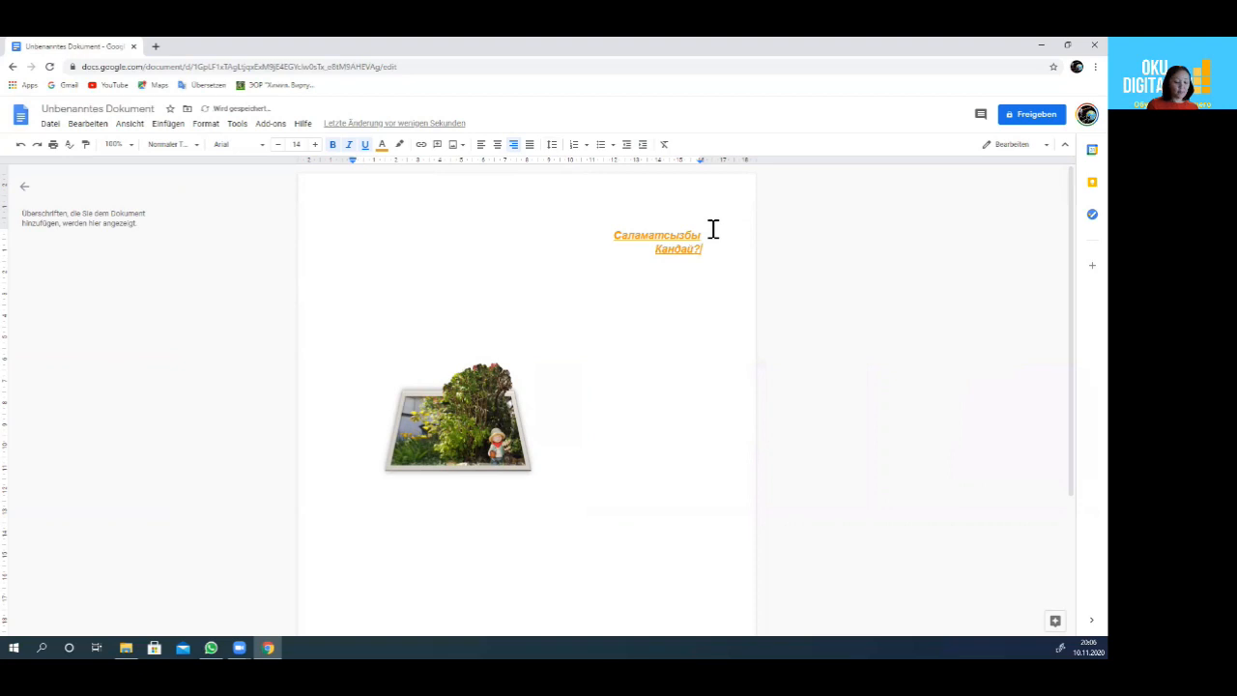
pyautogui.press('Return')
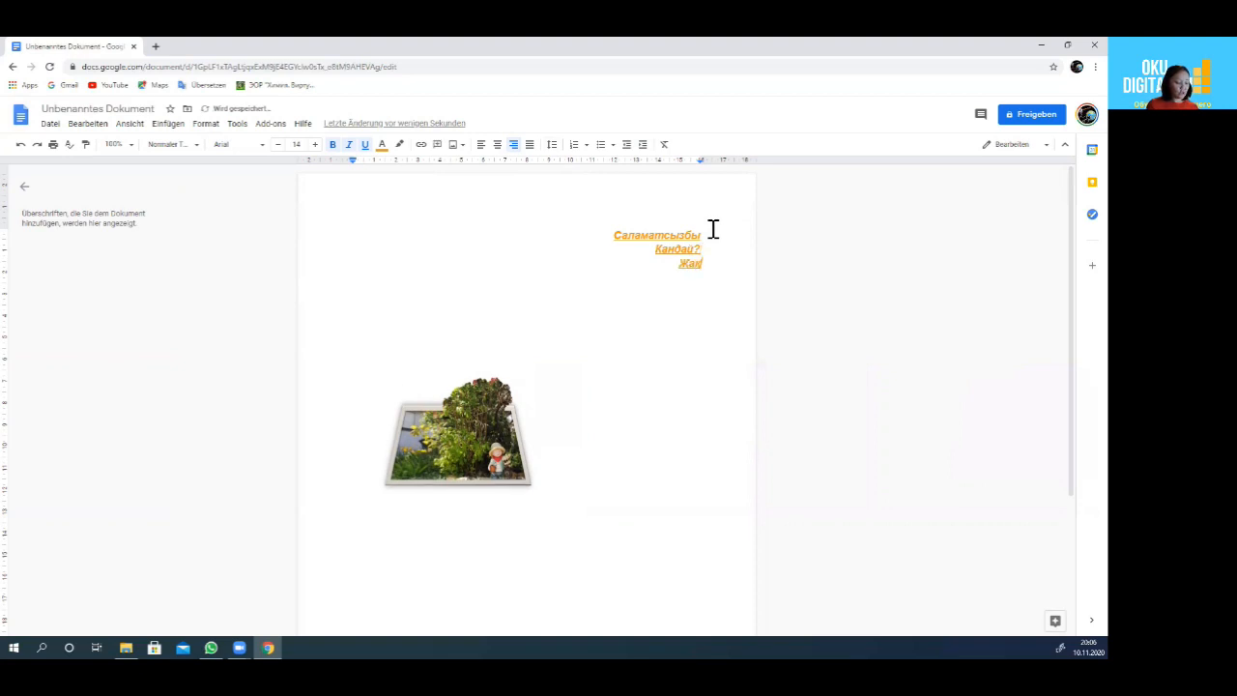
pyautogui.click(676, 304)
# - Set the line spacing of the three orange text lines to 1.5
pyautogui.click(618, 237)
pyautogui.moveTo(608, 232); pyautogui.dragTo(716, 269)
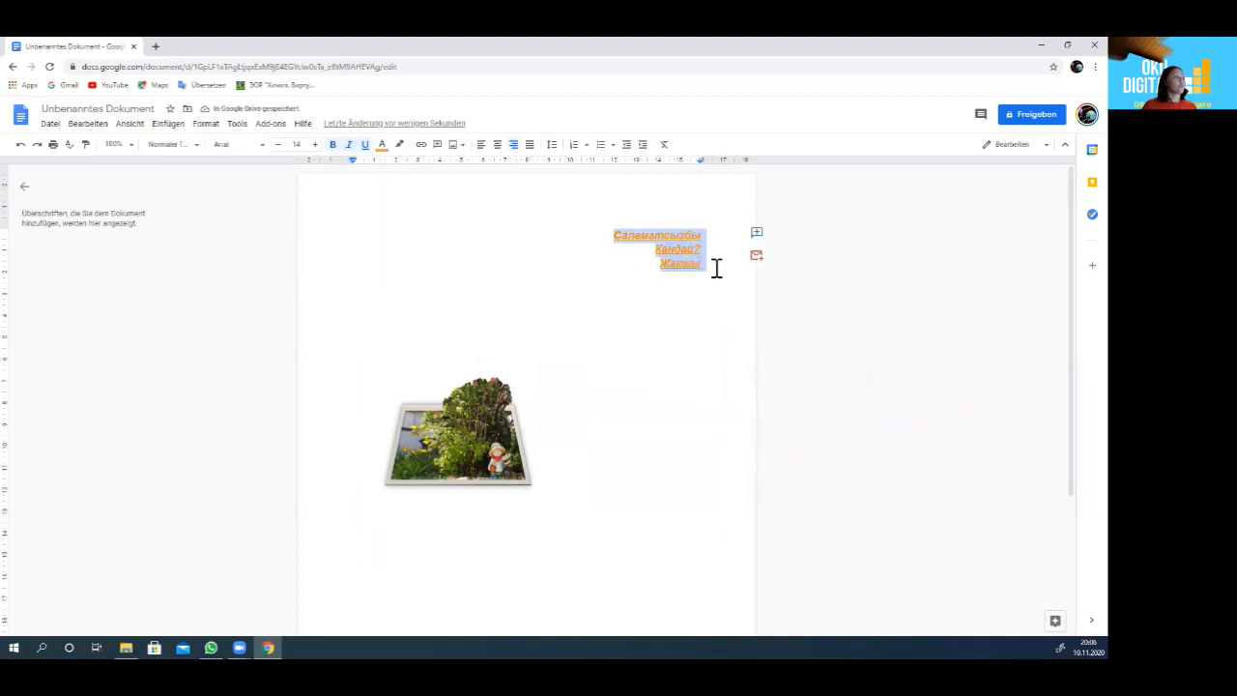
pyautogui.click(552, 145)
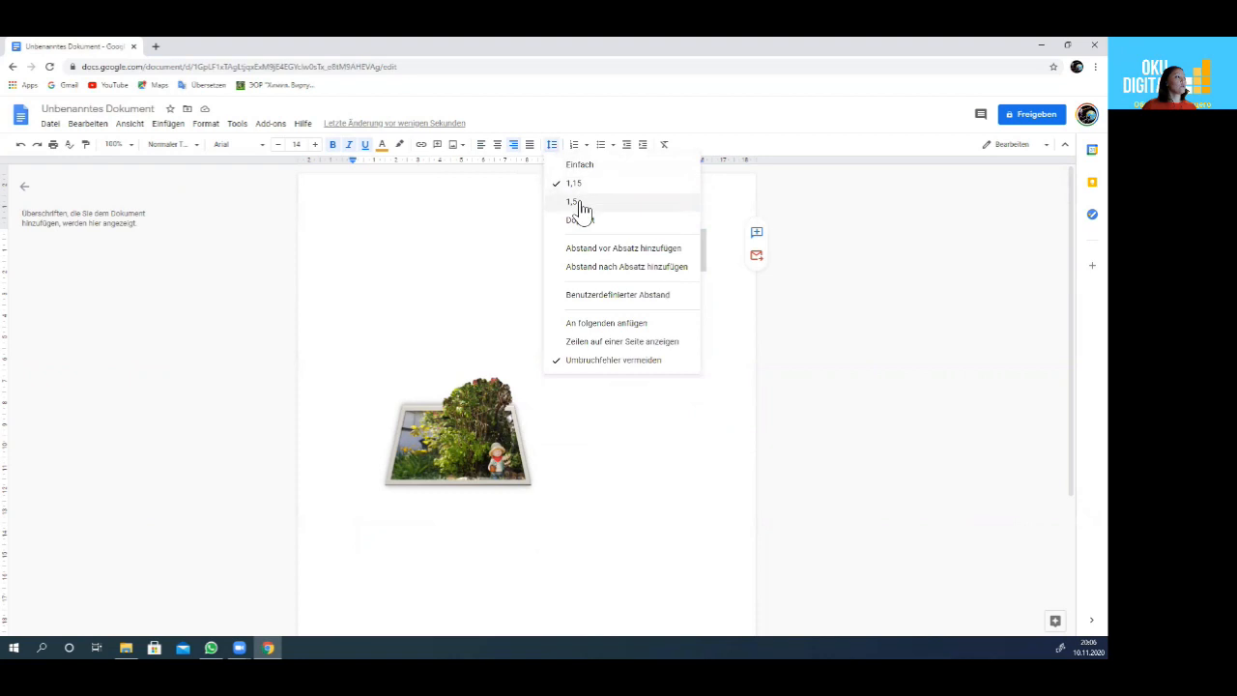
pyautogui.click(577, 203)
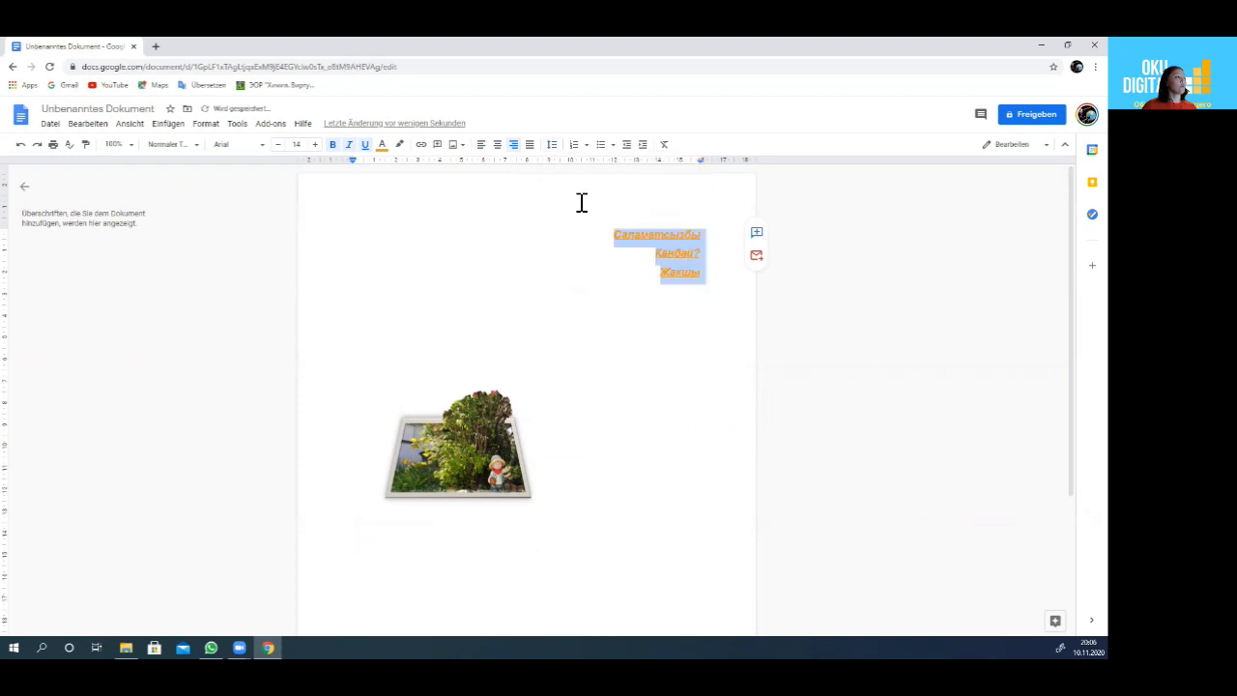
# - Turn the three orange text lines into a numbered list and switch it to a bulleted list
pyautogui.click(625, 275)
pyautogui.moveTo(605, 238); pyautogui.dragTo(712, 273)
pyautogui.click(578, 147)
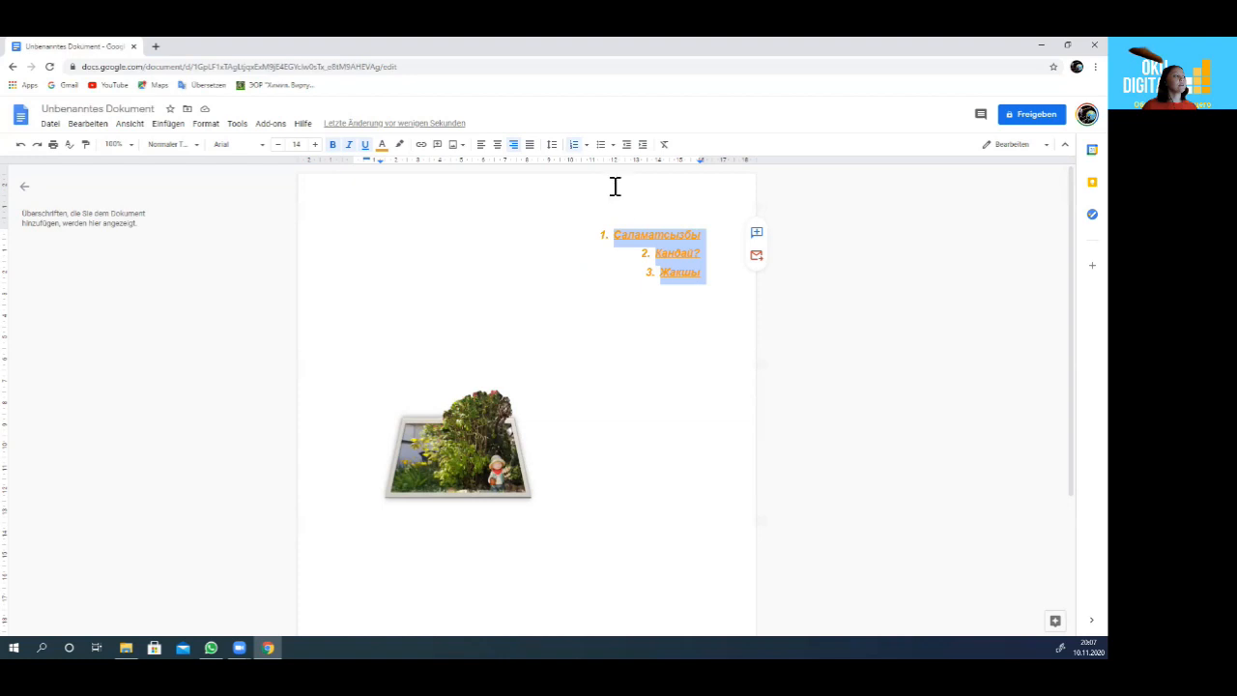
pyautogui.click(600, 144)
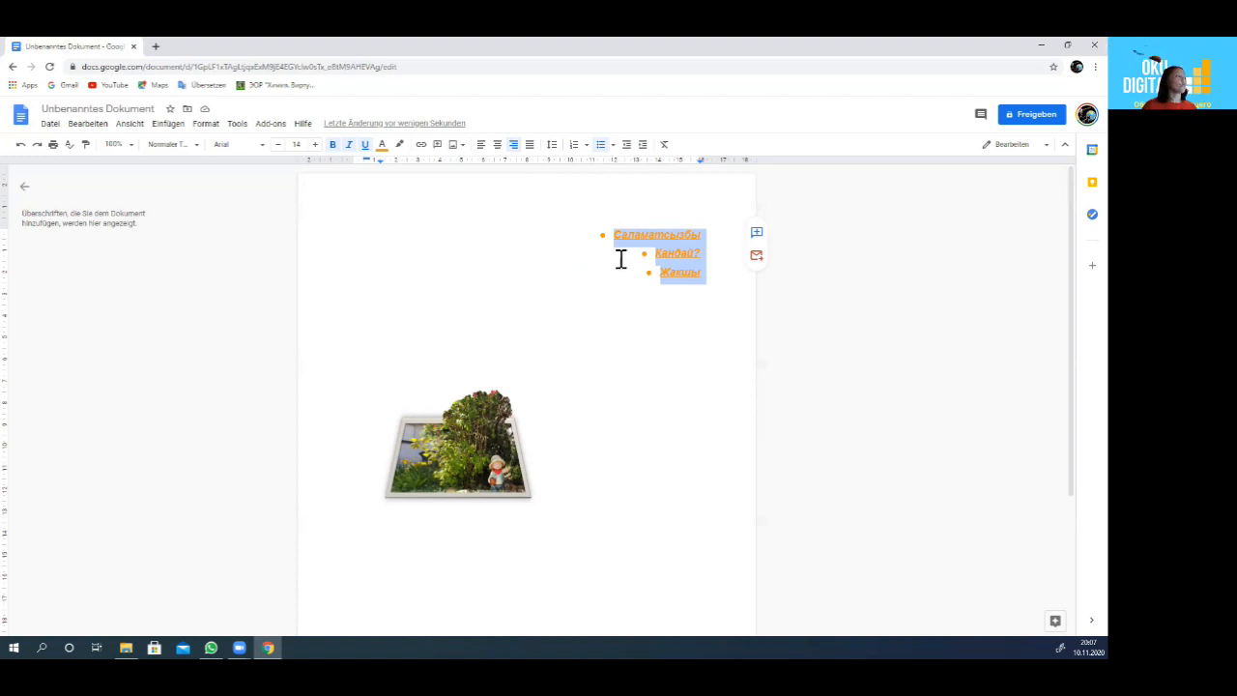
pyautogui.click(567, 235)
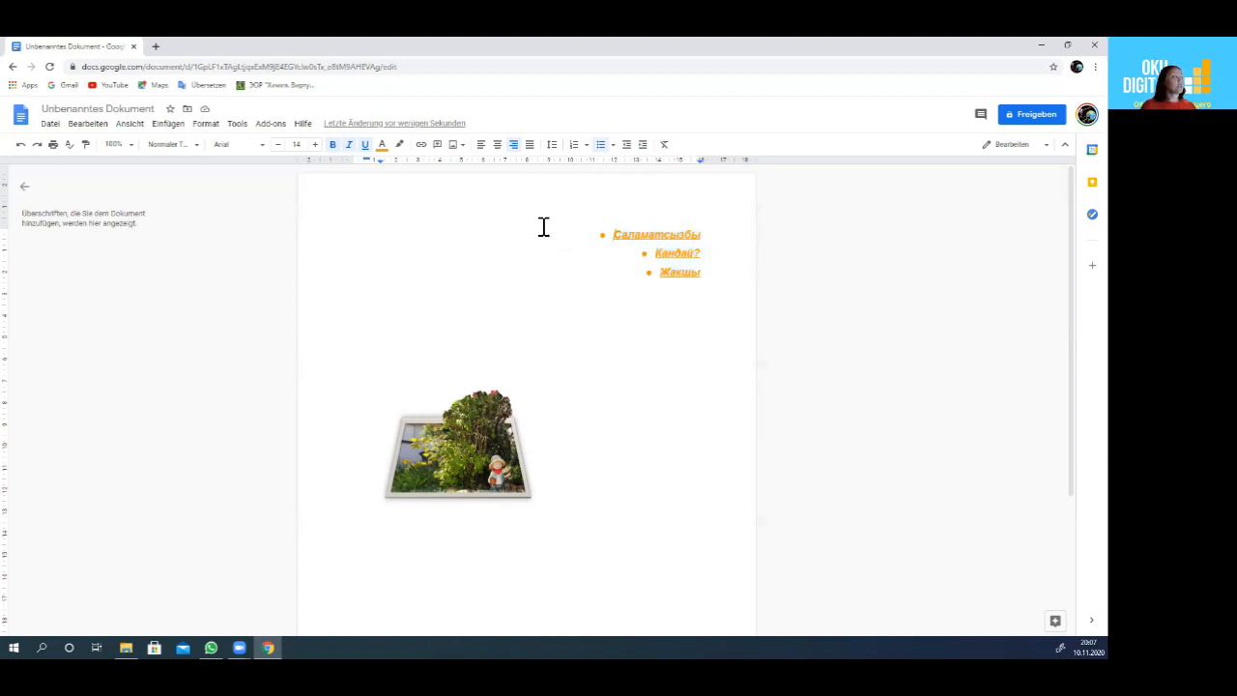
# - Return to the Docs start page, create a résumé from the "Lebenslauf Serifenschriften" template and look through its sections
pyautogui.click(12, 67)
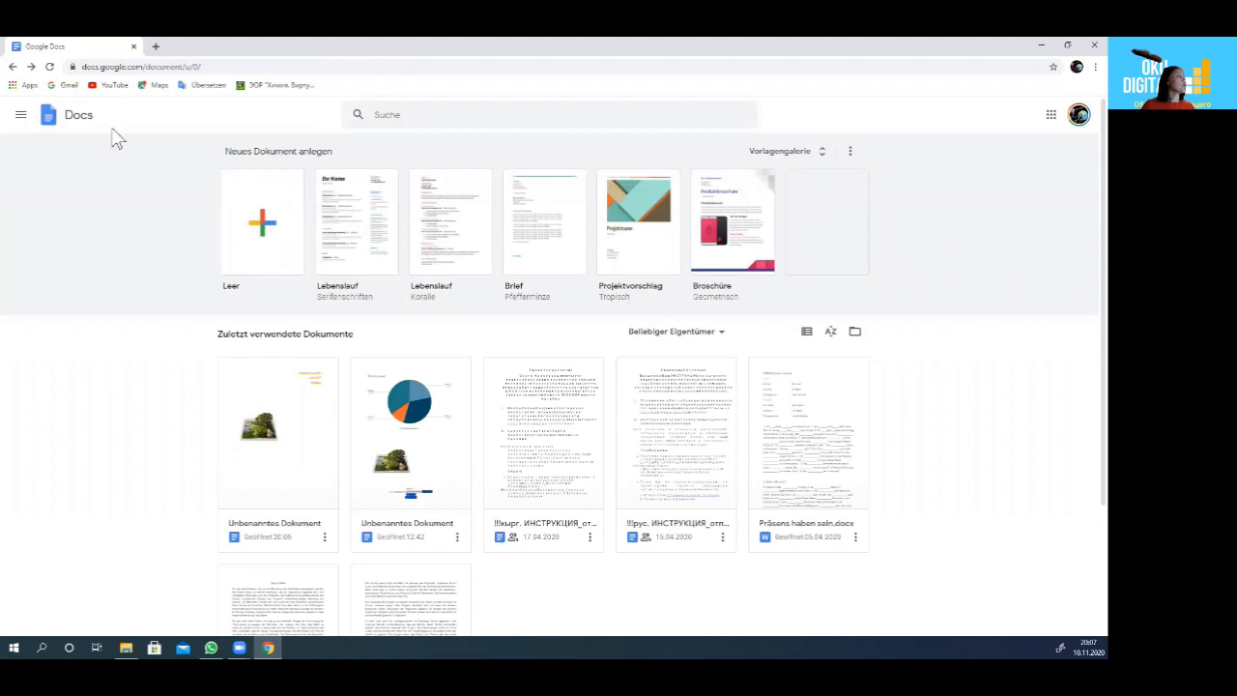
pyautogui.click(375, 215)
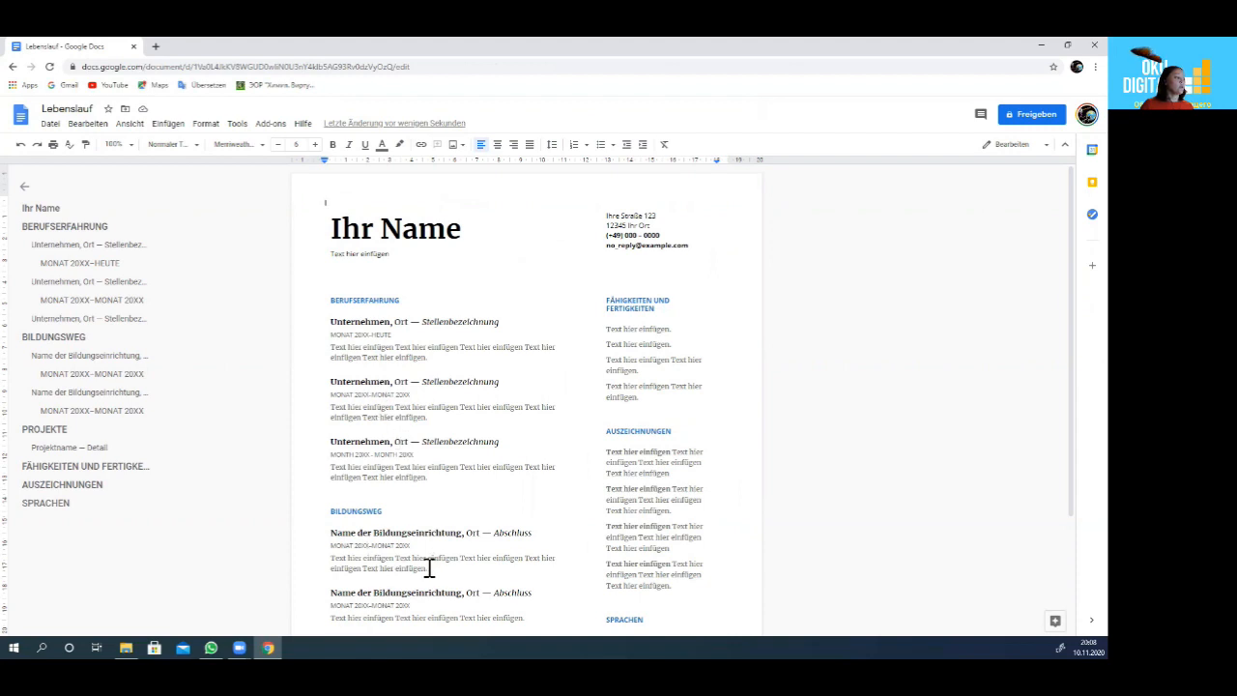
pyautogui.scroll(-3, 441, 541)
pyautogui.scroll(3, 437, 482)
pyautogui.click(390, 509)
pyautogui.scroll(-2, 397, 506)
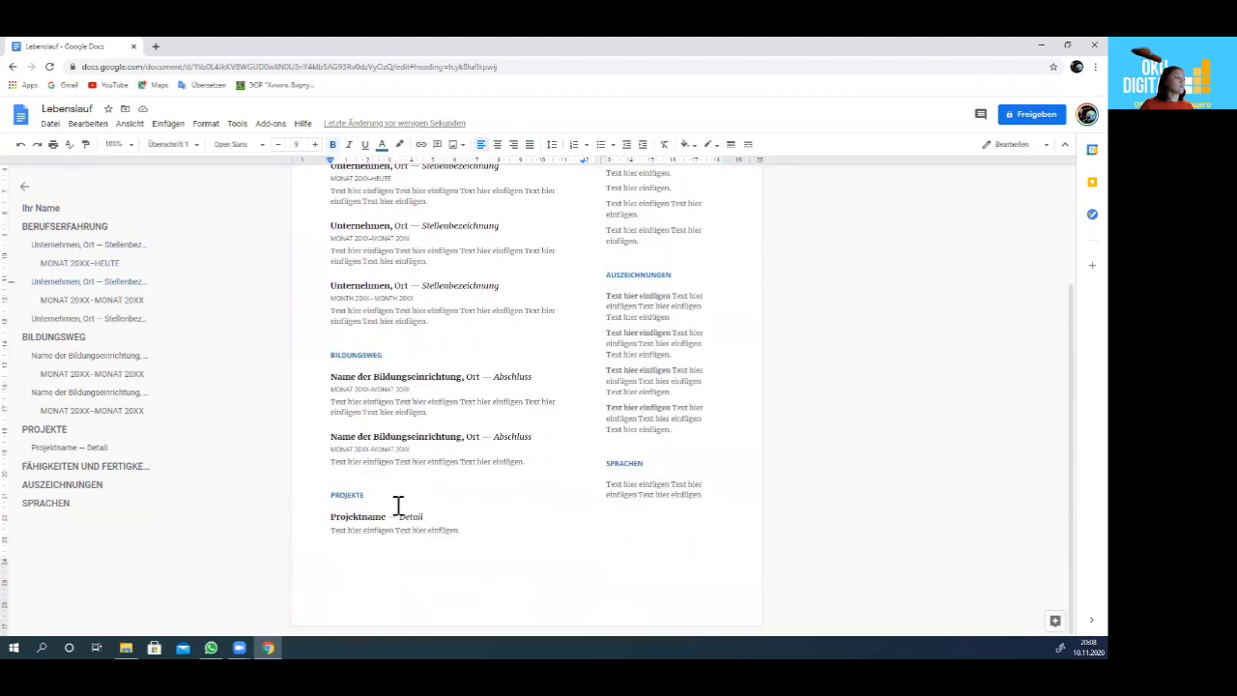
pyautogui.click(364, 494)
pyautogui.hotkey('ctrl', 'Home')
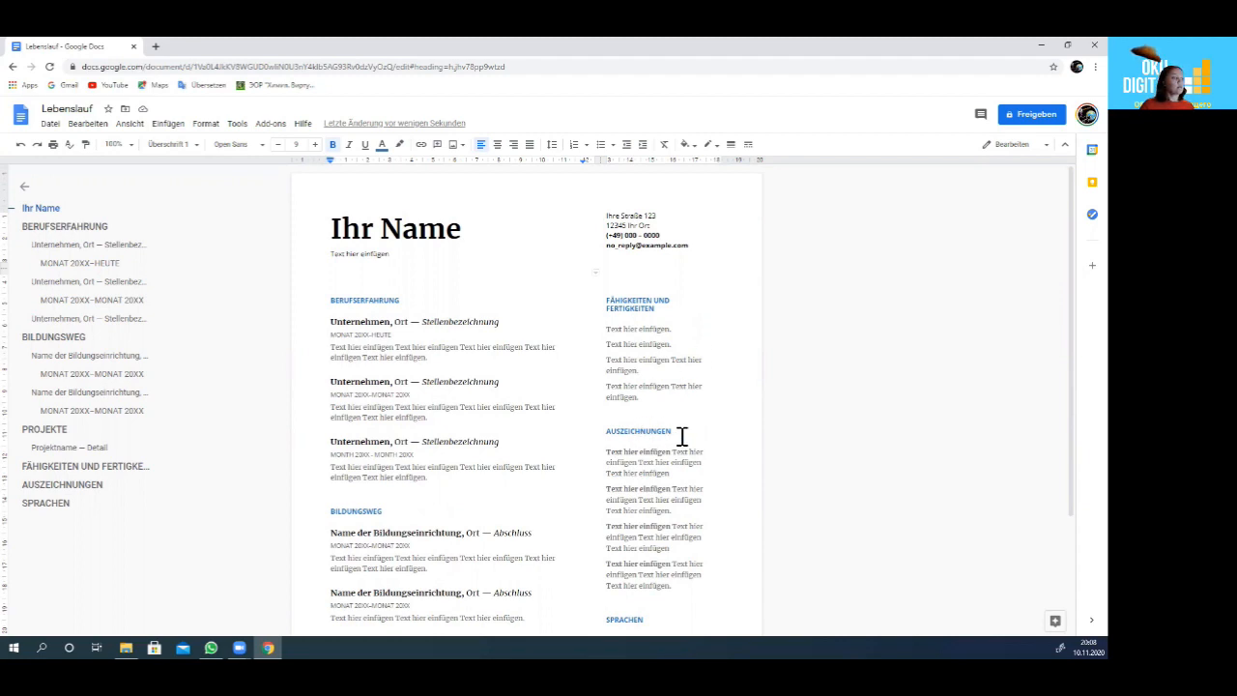
pyautogui.scroll(-3, 698, 450)
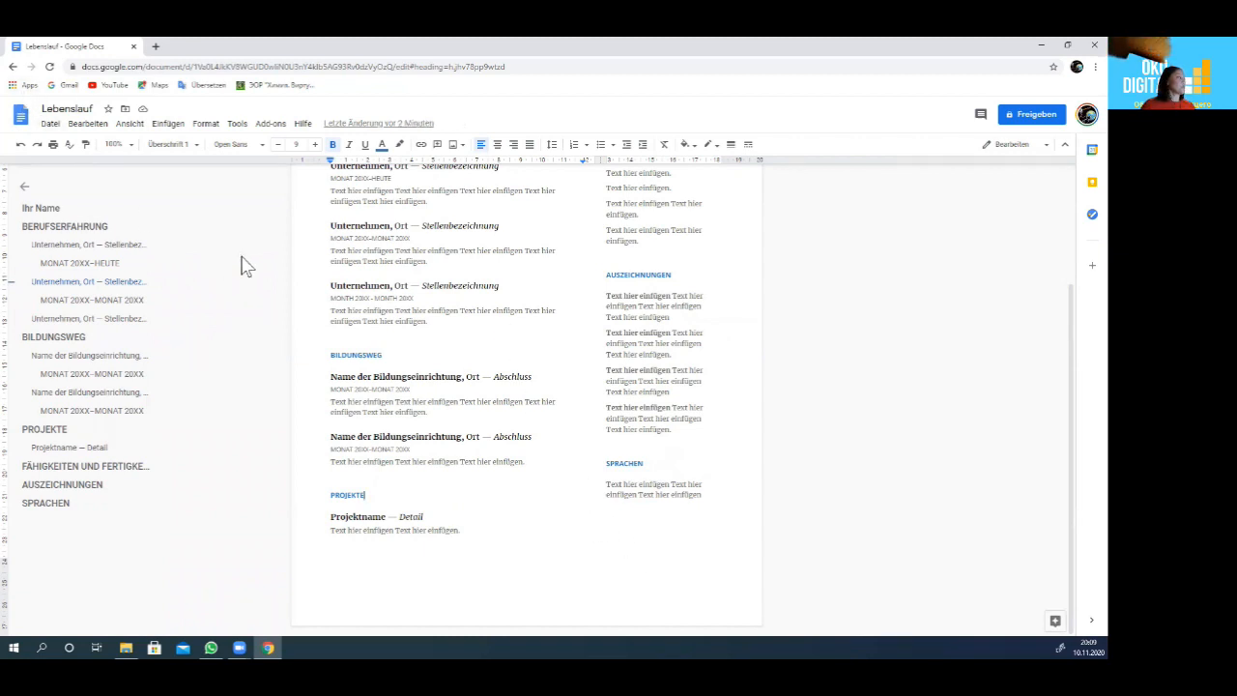
# - Return to the Docs start page, create a letter from the "Brief Pfefferminze" template and view it down to the signature
pyautogui.click(13, 67)
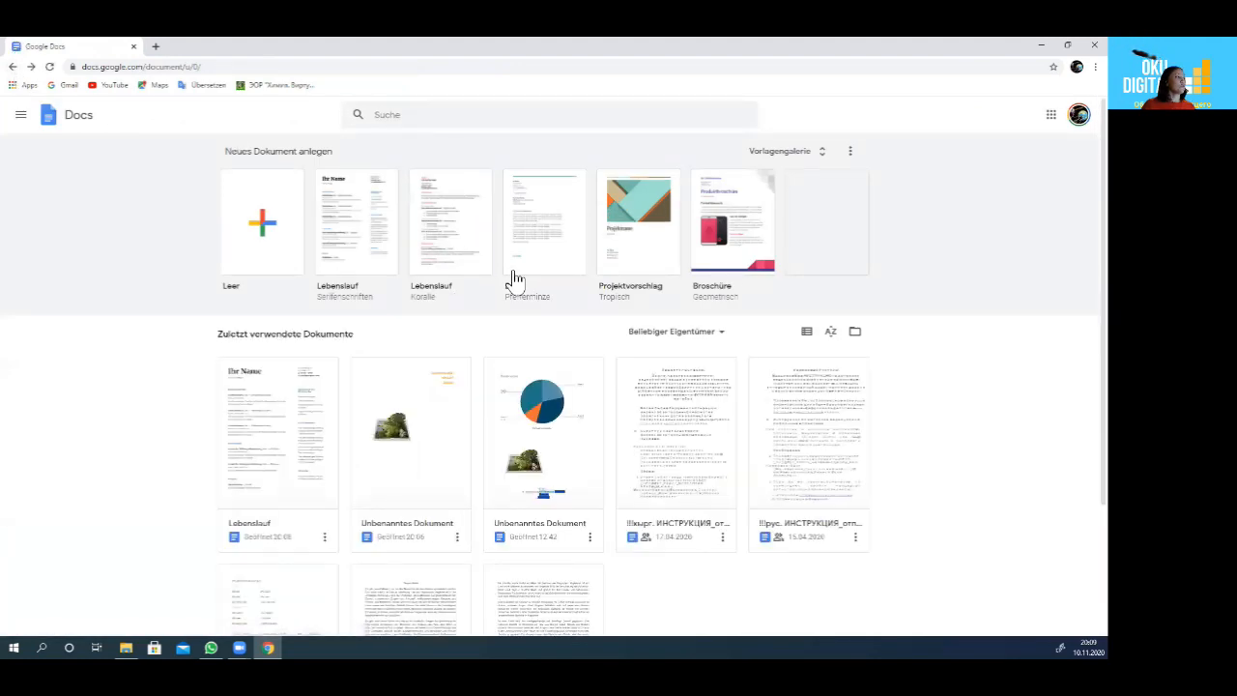
pyautogui.click(556, 225)
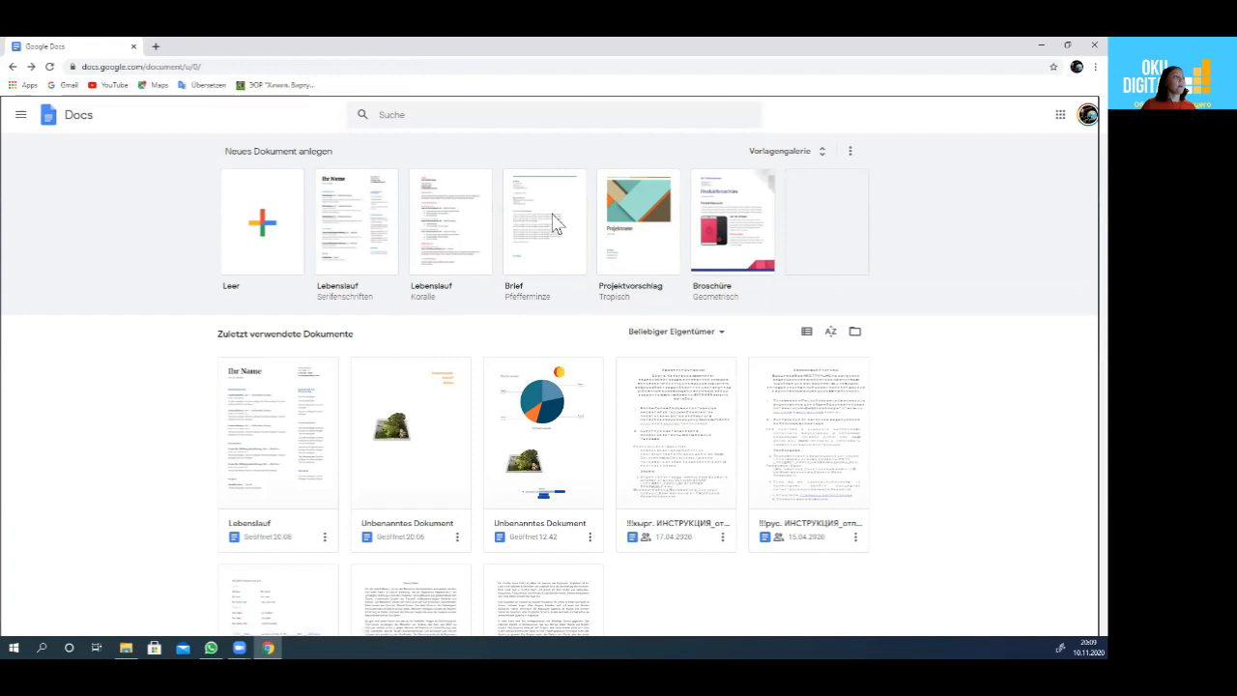
pyautogui.click(555, 226)
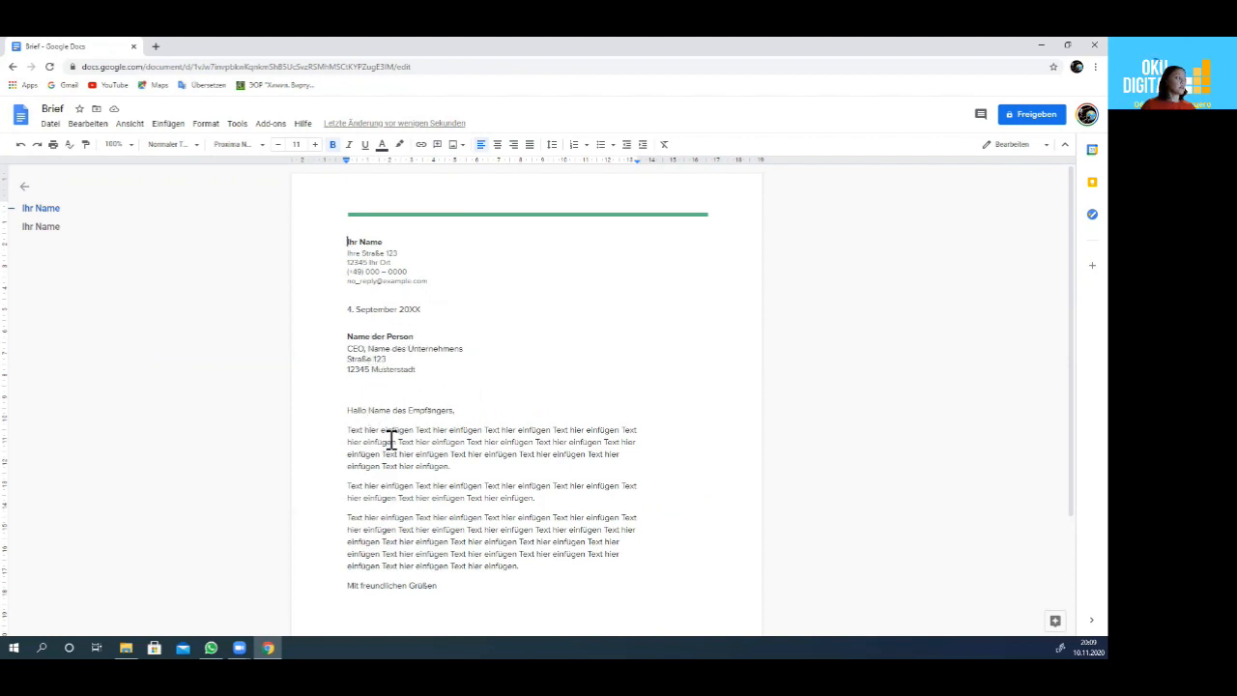
pyautogui.scroll(-3, 522, 445)
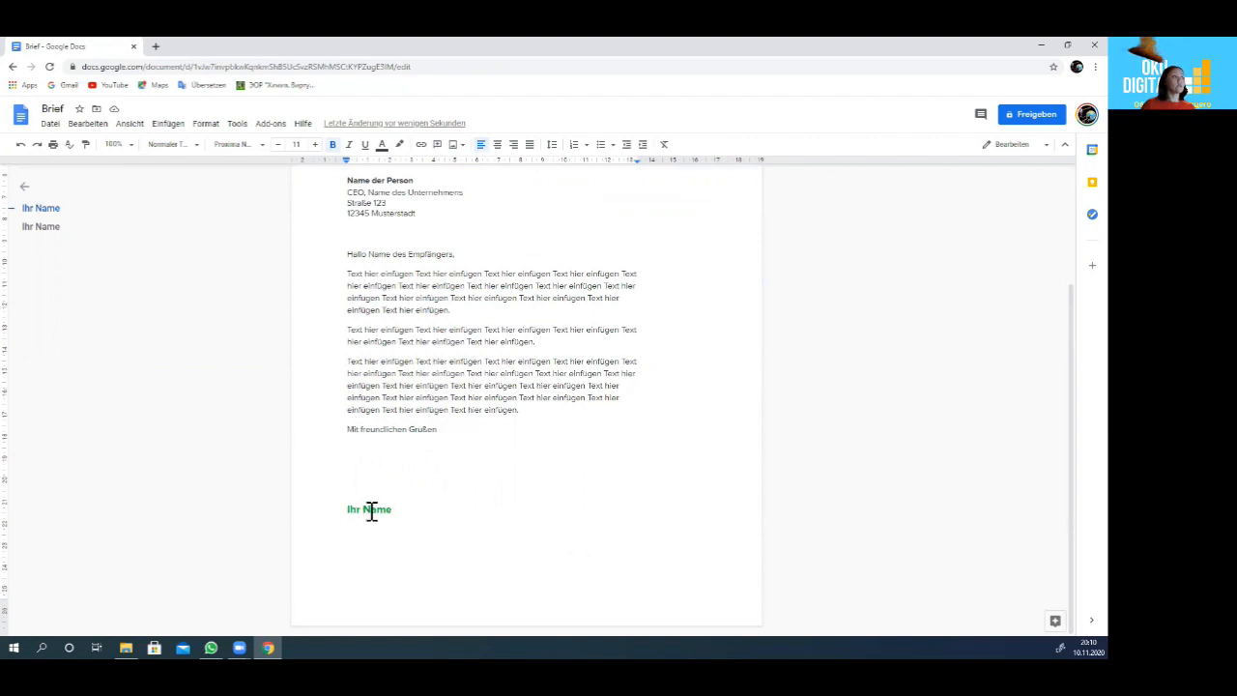
# - Create a document from the "Projektvorschlag Tropisch" template and replace its cover picture with the image "3d 11" from the computer's desktop folder
pyautogui.click(13, 67)
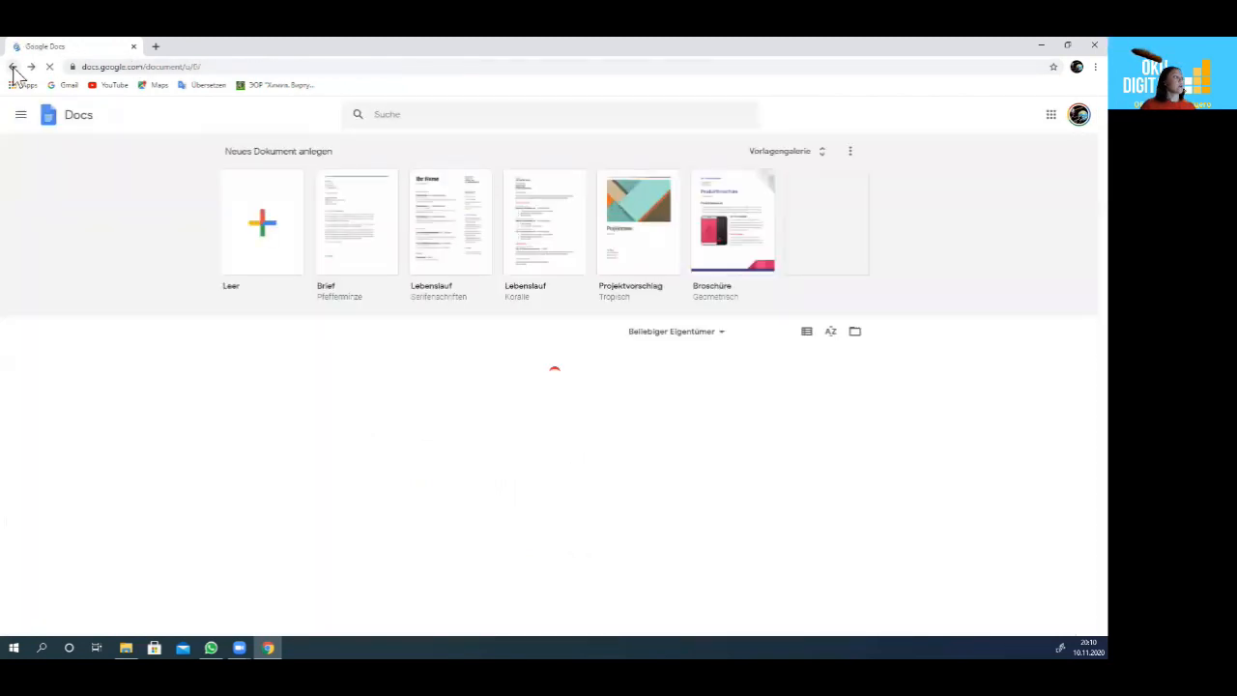
pyautogui.click(645, 224)
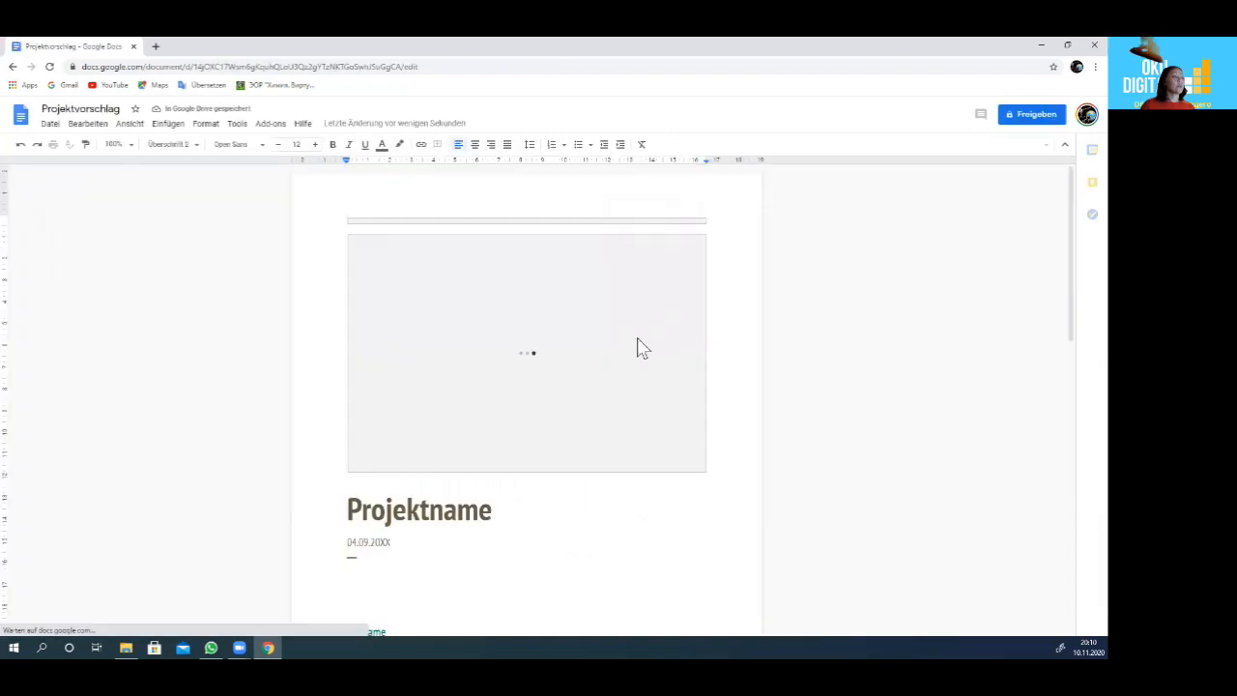
pyautogui.click(590, 314)
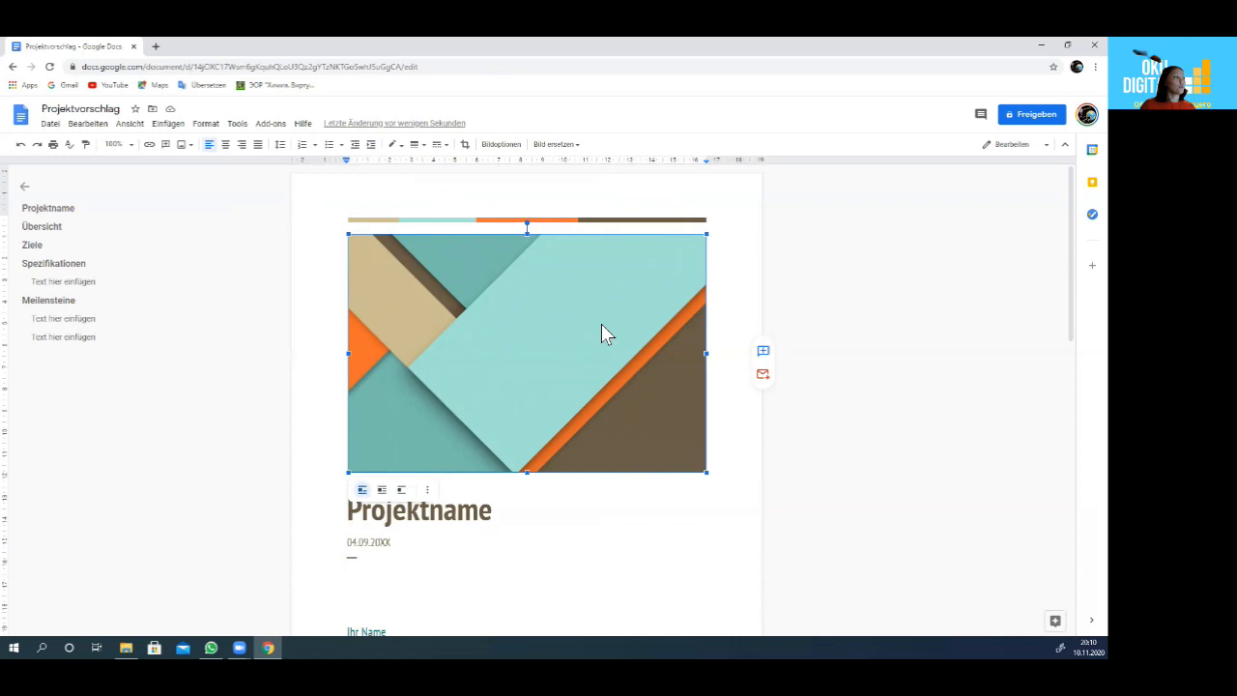
pyautogui.click(570, 145)
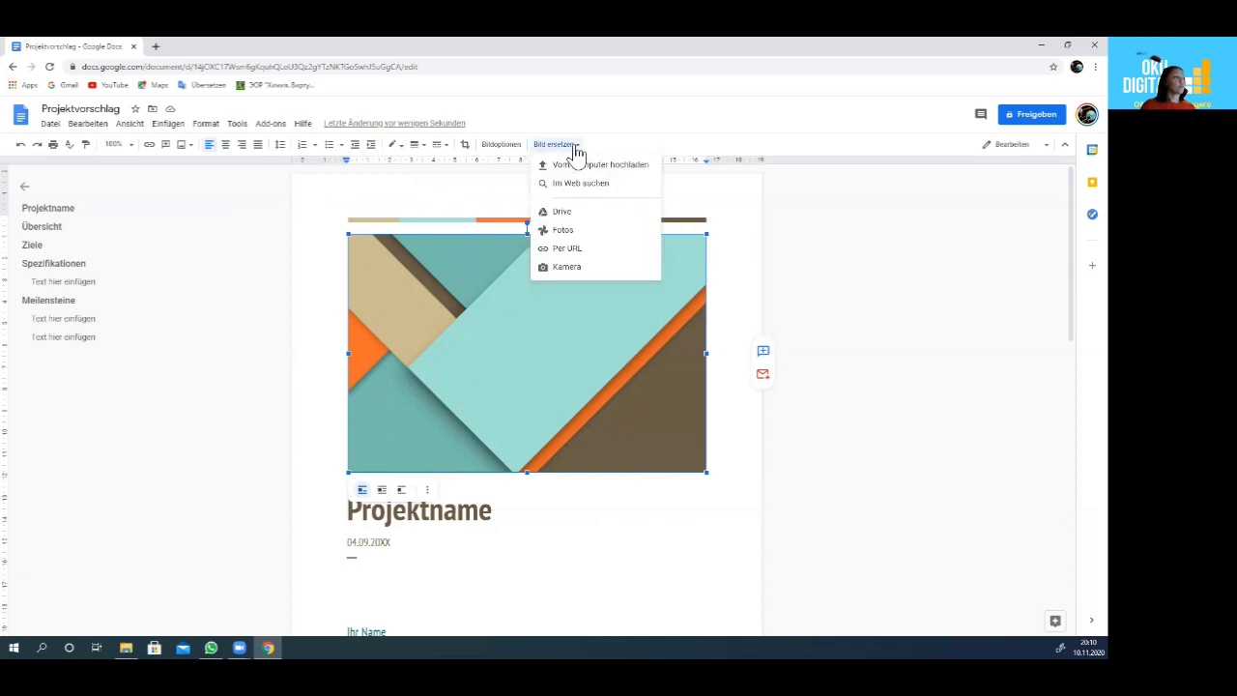
pyautogui.click(585, 167)
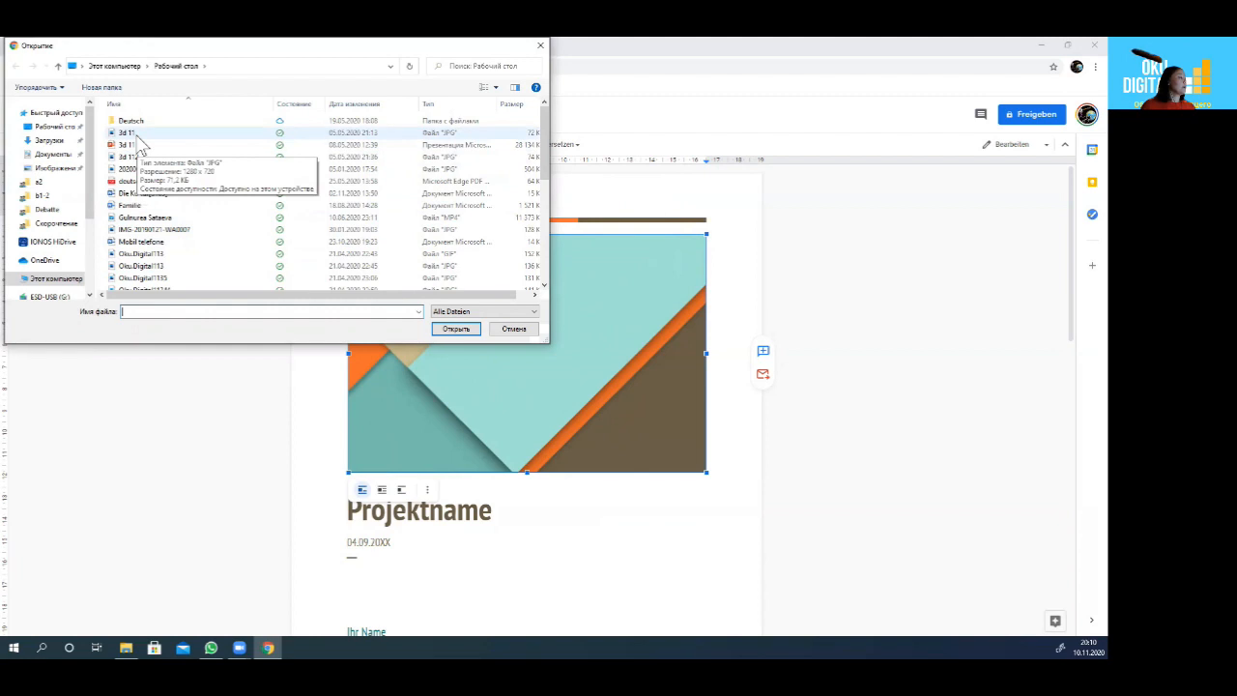
pyautogui.doubleClick(137, 135)
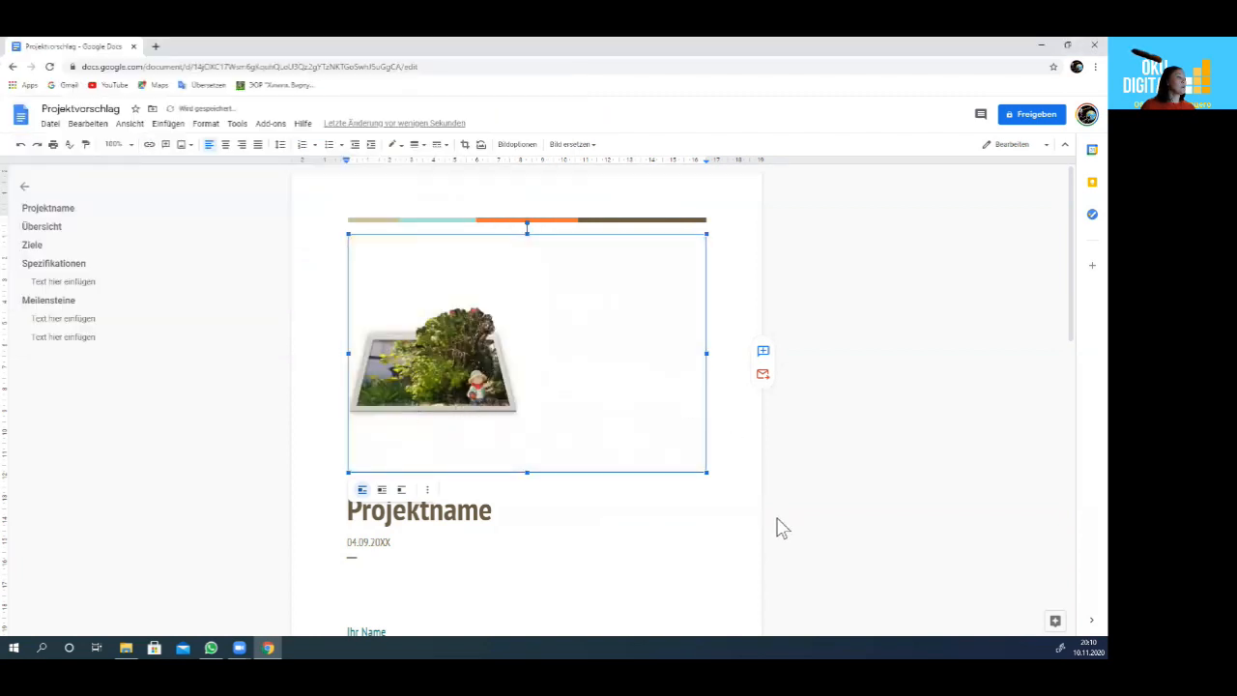
pyautogui.click(715, 520)
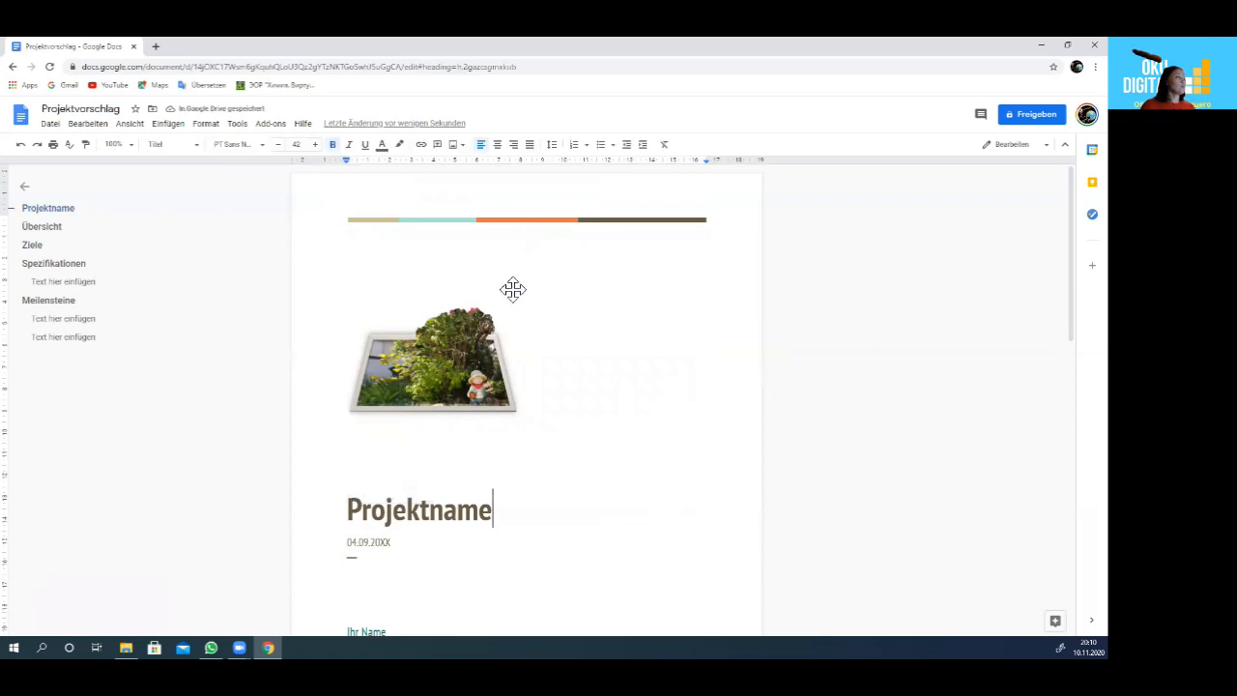
# - Look through the project proposal's pages from the cover to the "Meilensteine" section
pyautogui.scroll(-2, 538, 462)
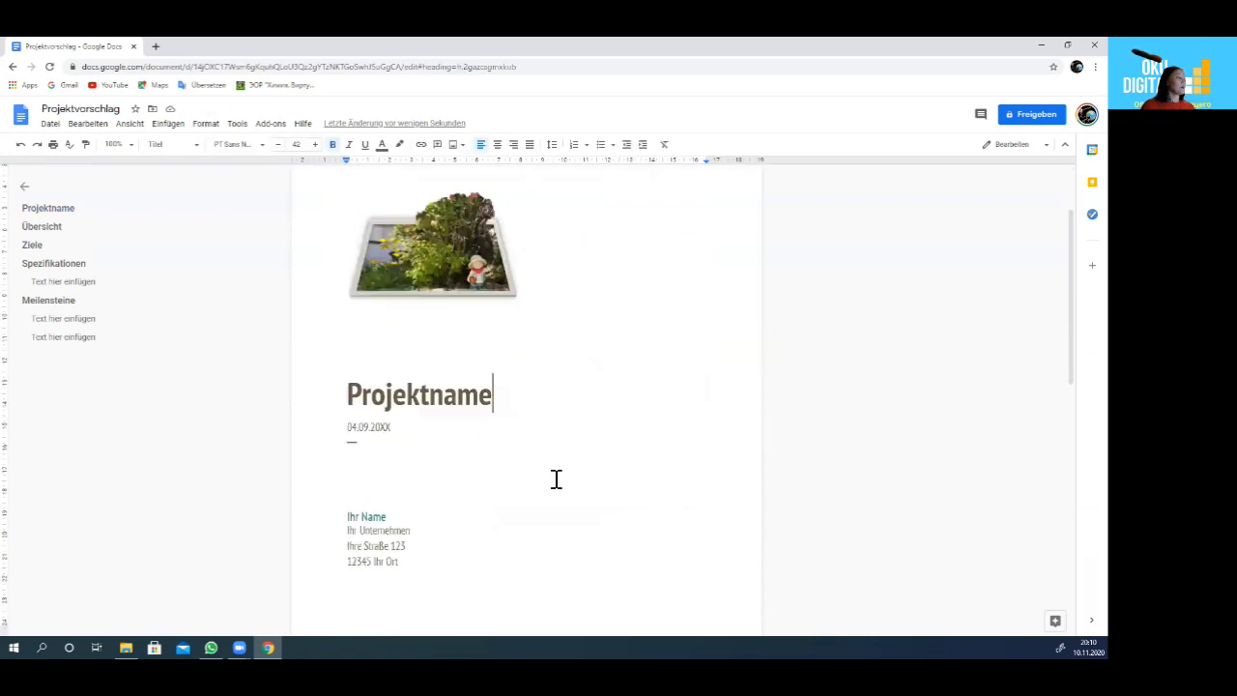
pyautogui.scroll(-3, 450, 533)
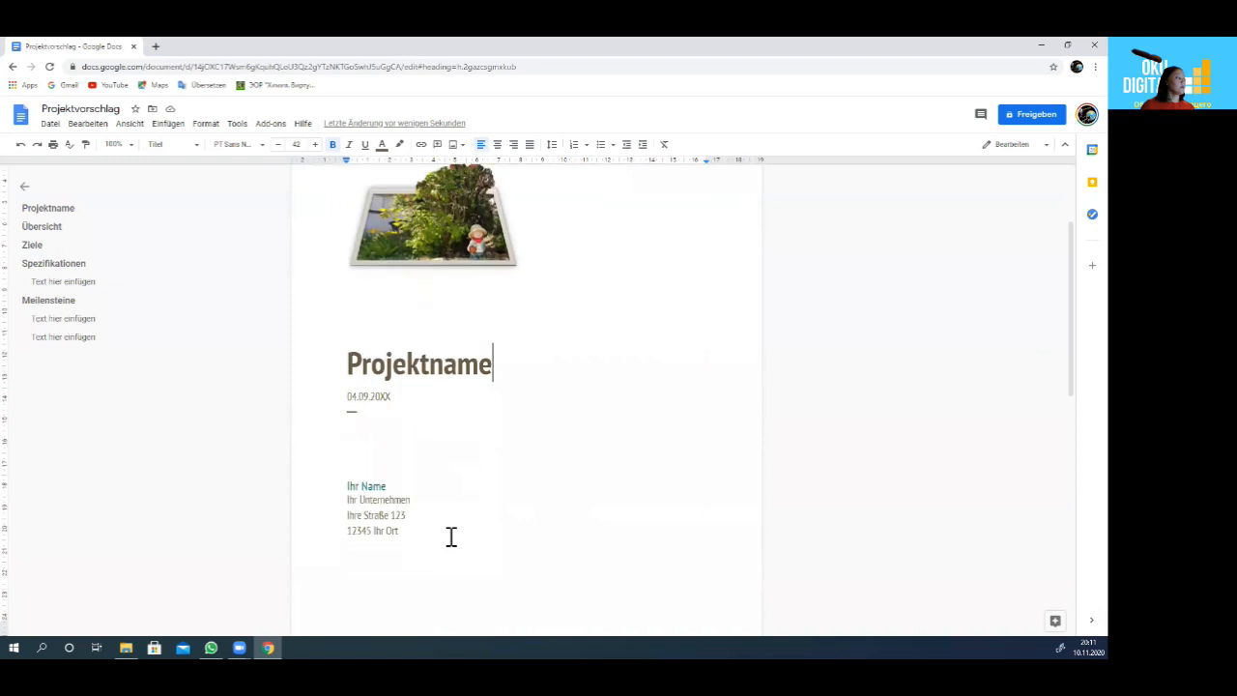
pyautogui.scroll(-5, 451, 527)
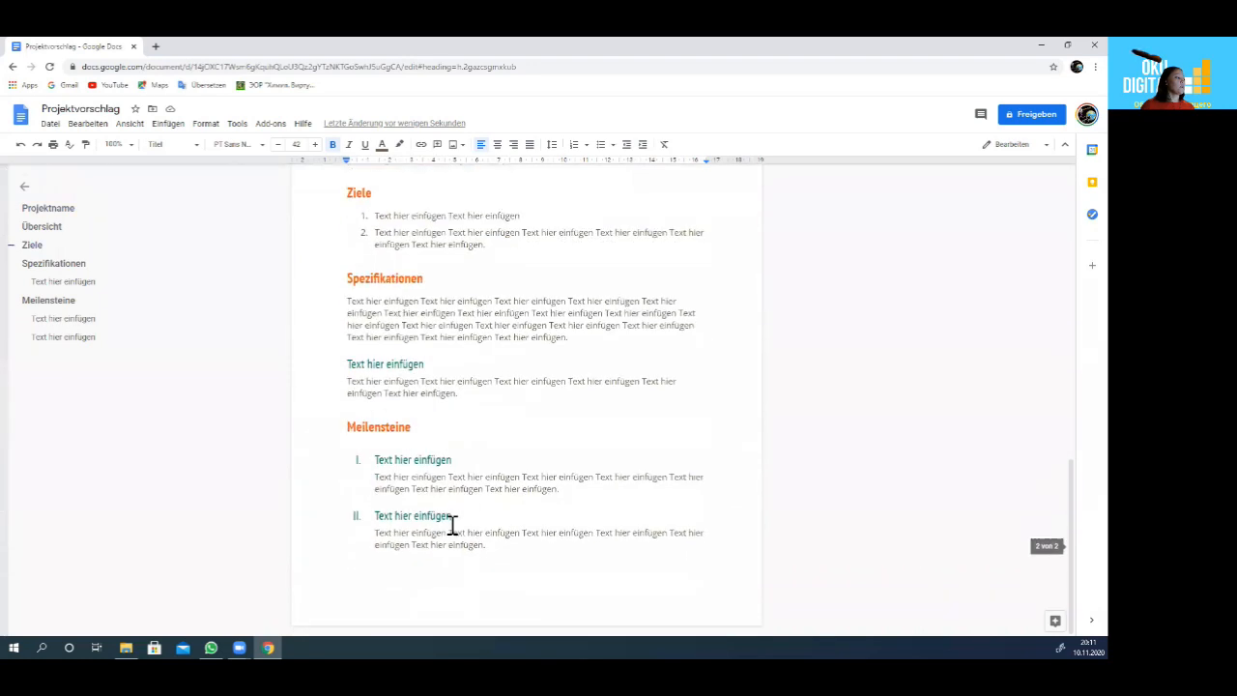
pyautogui.scroll(3, 453, 522)
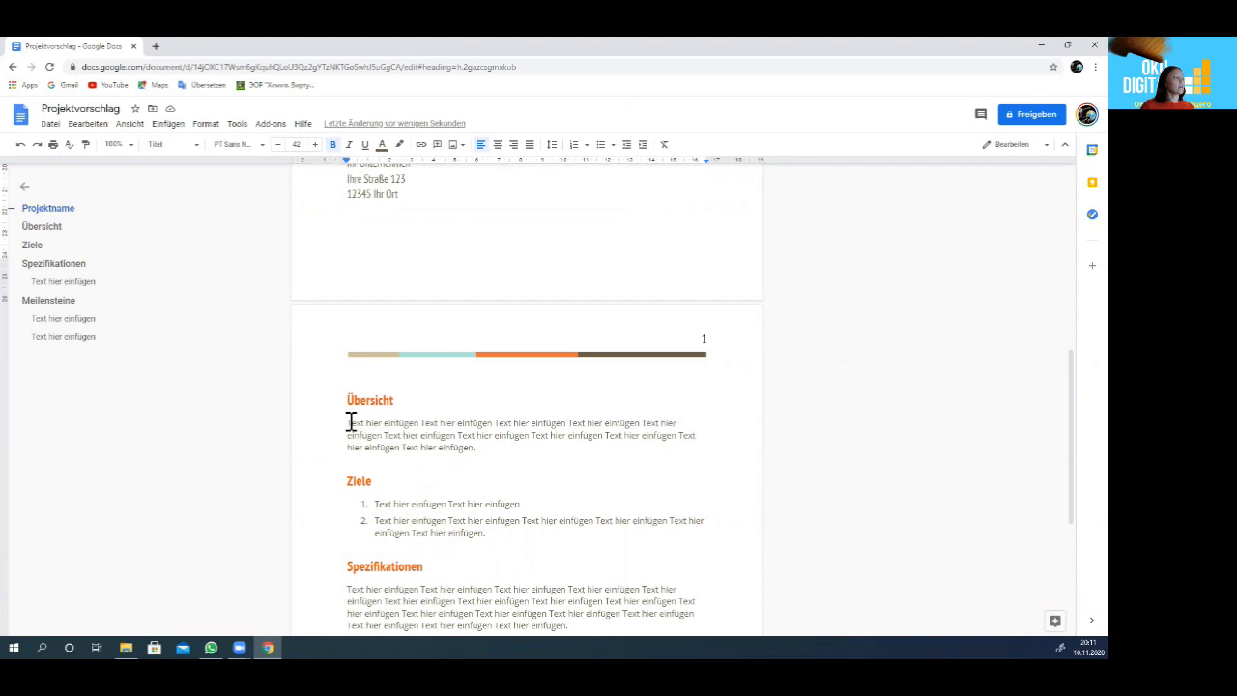
pyautogui.scroll(-2, 468, 520)
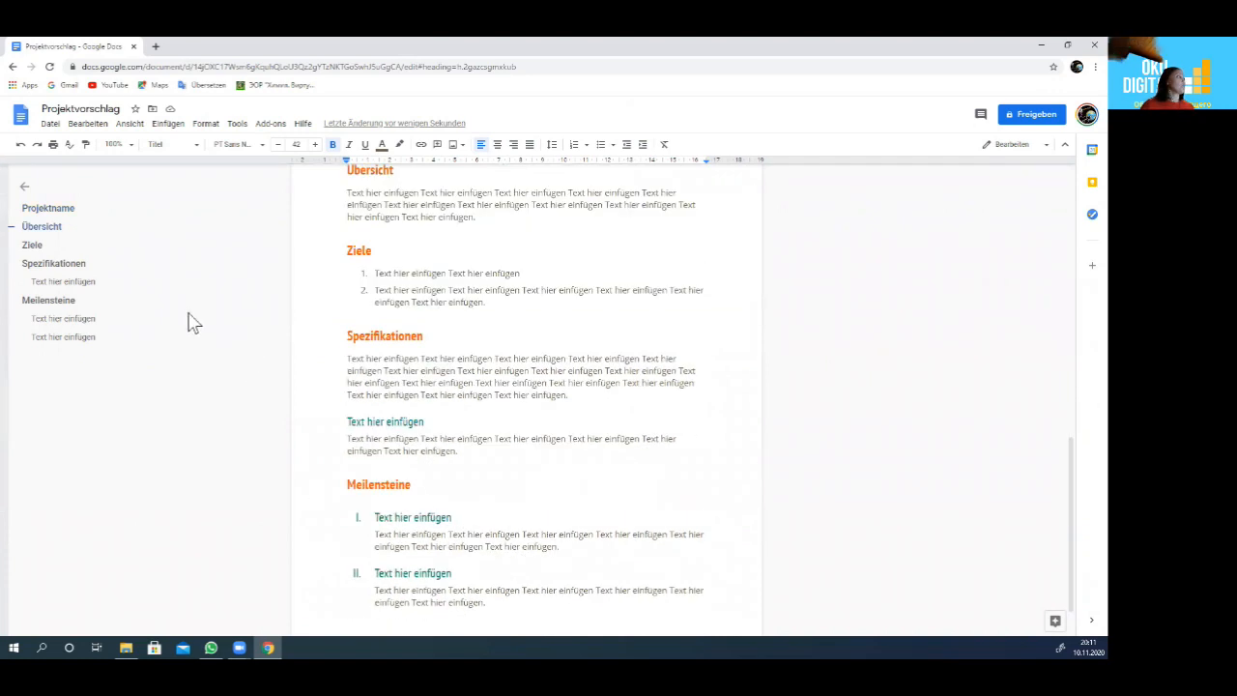
# - Return to the Docs start page, create a brochure from the "Broschüre Geometrisch" template and look over its layout
pyautogui.click(13, 67)
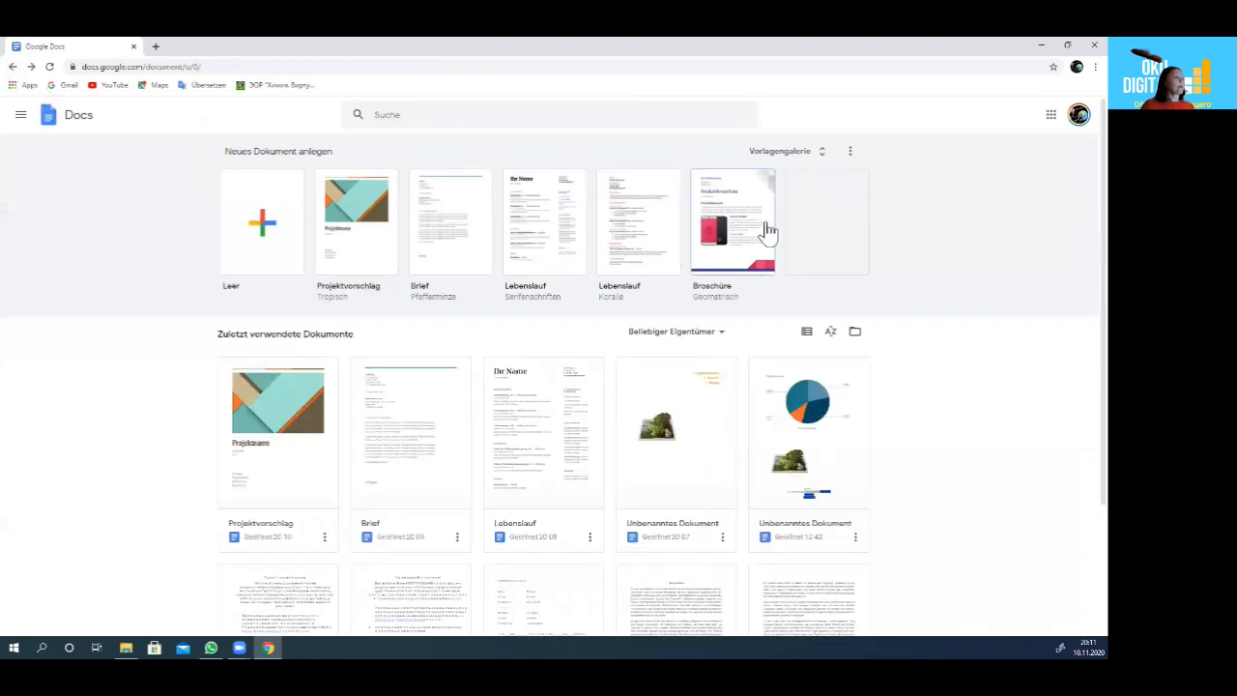
pyautogui.click(749, 234)
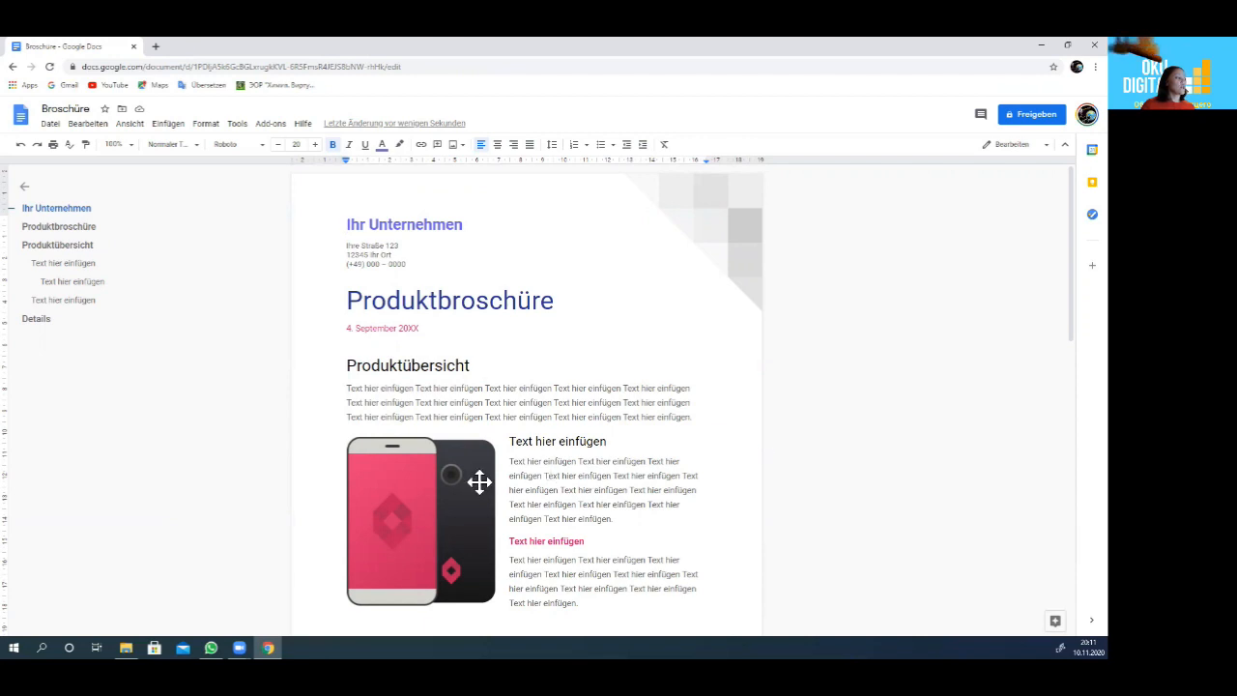
pyautogui.scroll(-12, 510, 470)
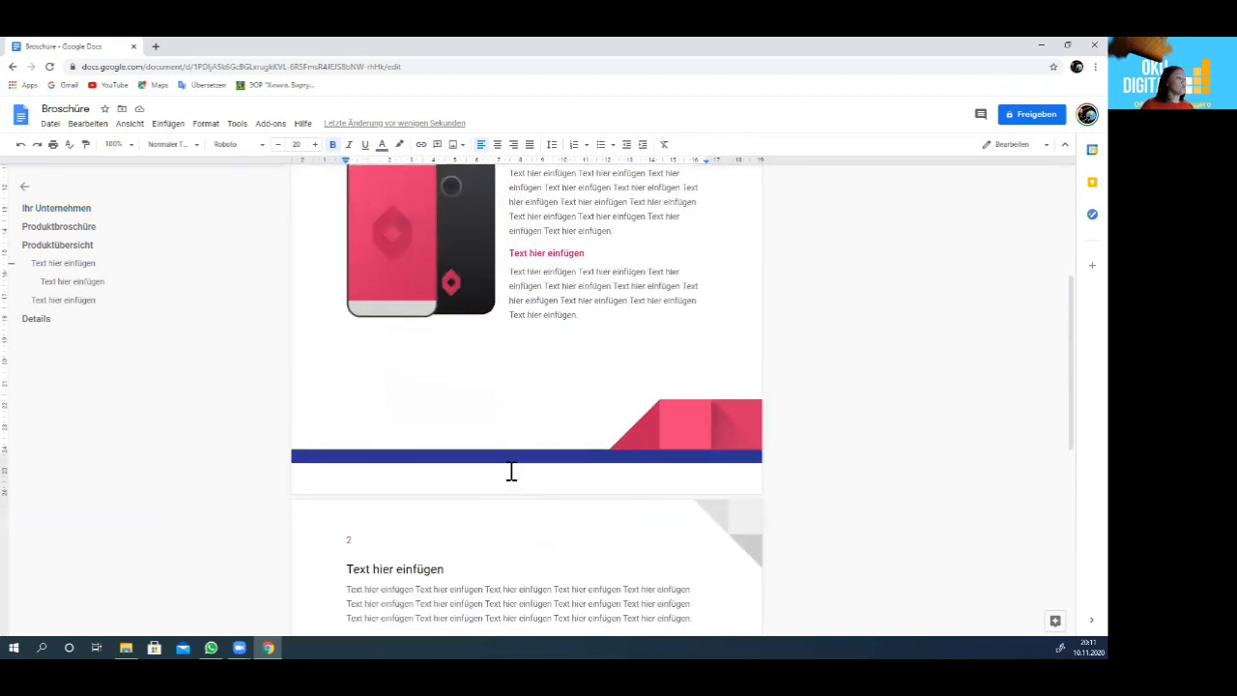
pyautogui.scroll(10, 510, 463)
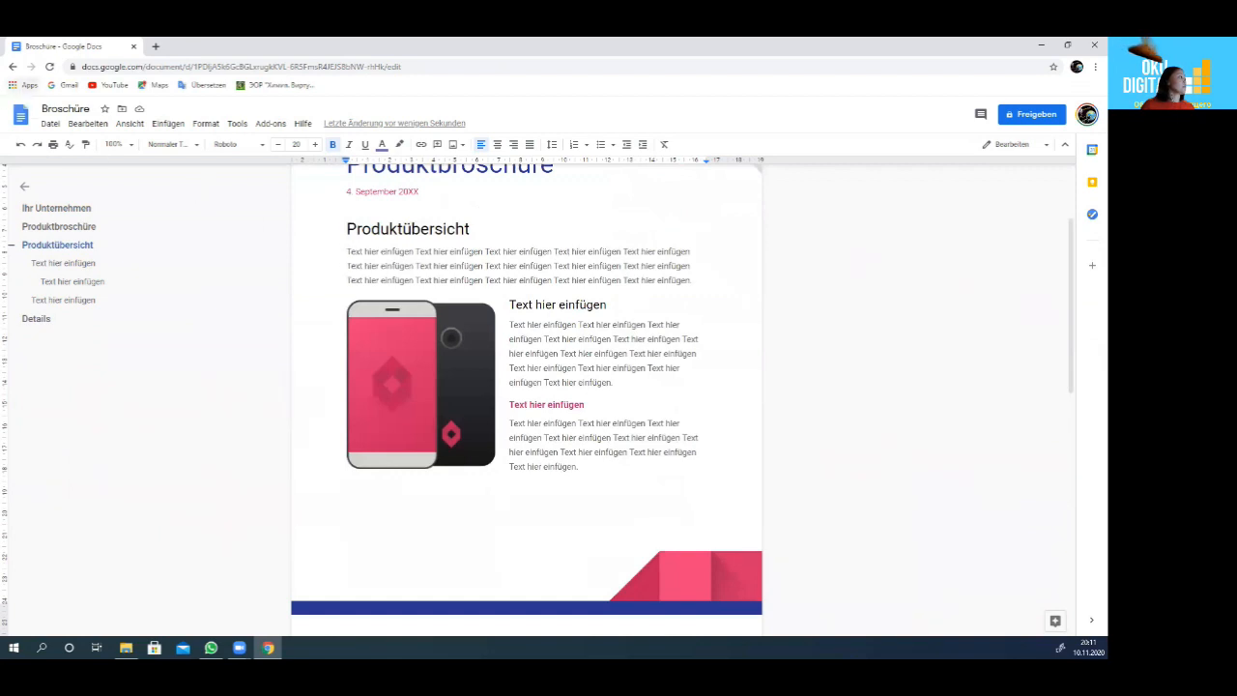
# - Return to the Docs start page, look through the recently used documents and open the untitled document containing the pie chart
pyautogui.click(13, 66)
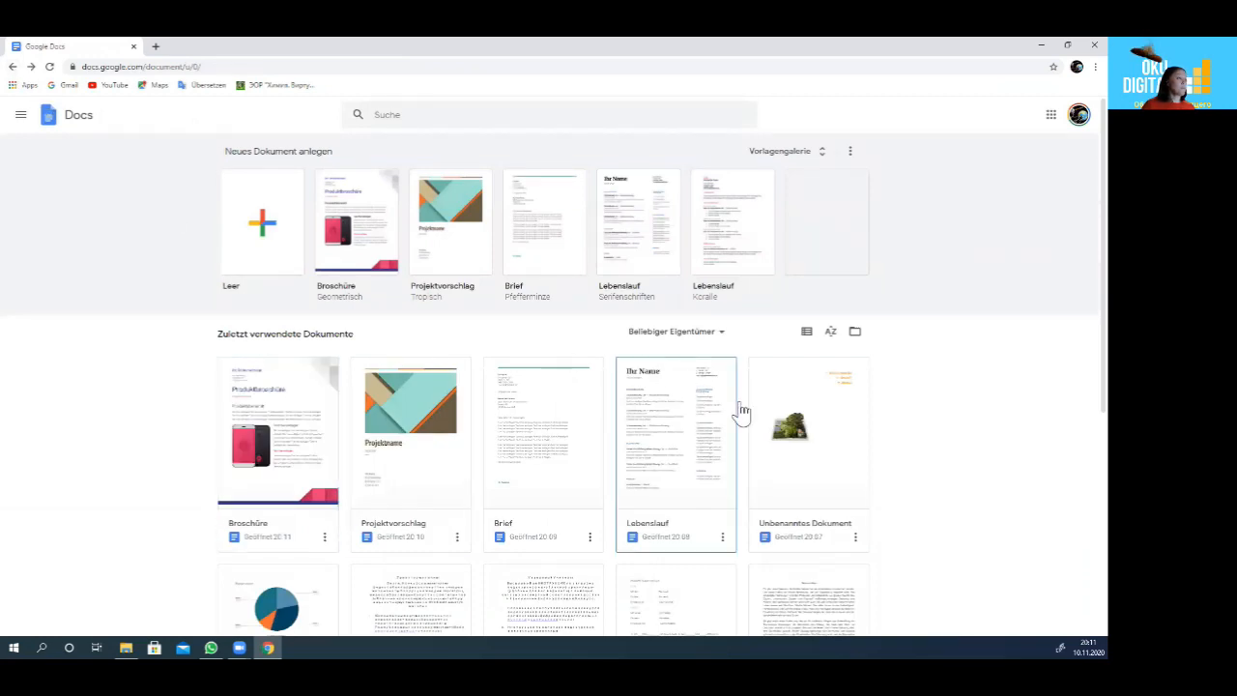
pyautogui.click(601, 497)
pyautogui.scroll(-2, 601, 497)
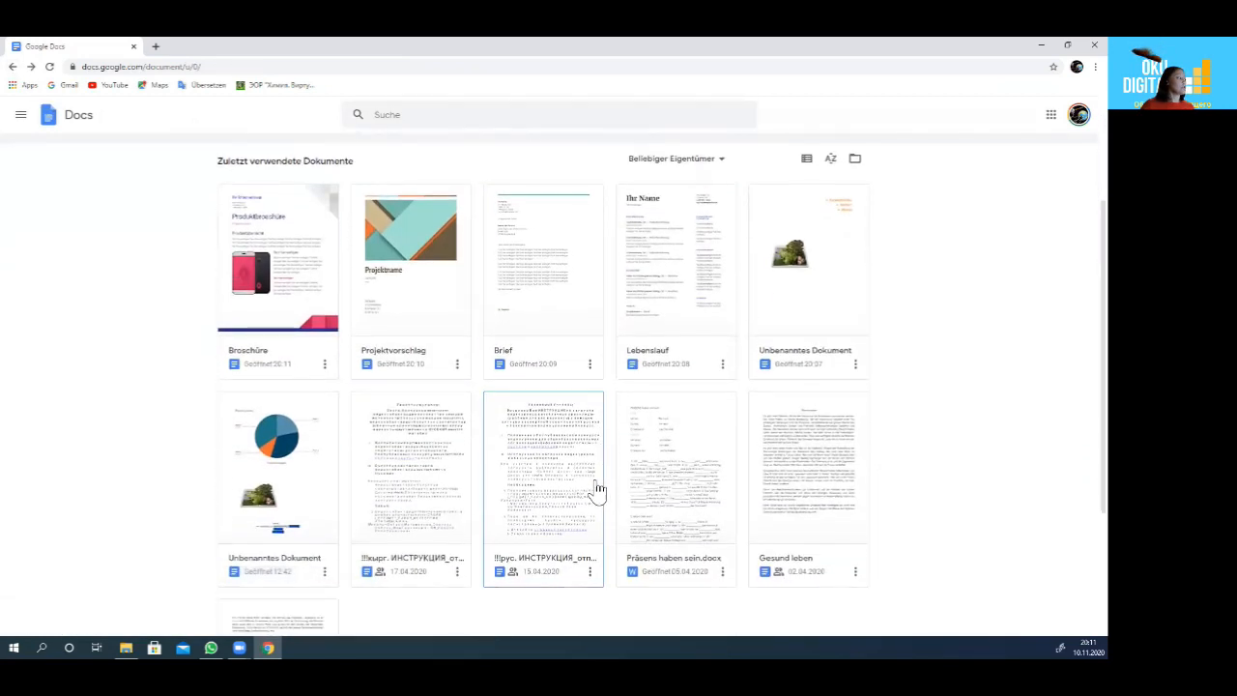
pyautogui.scroll(-3, 275, 462)
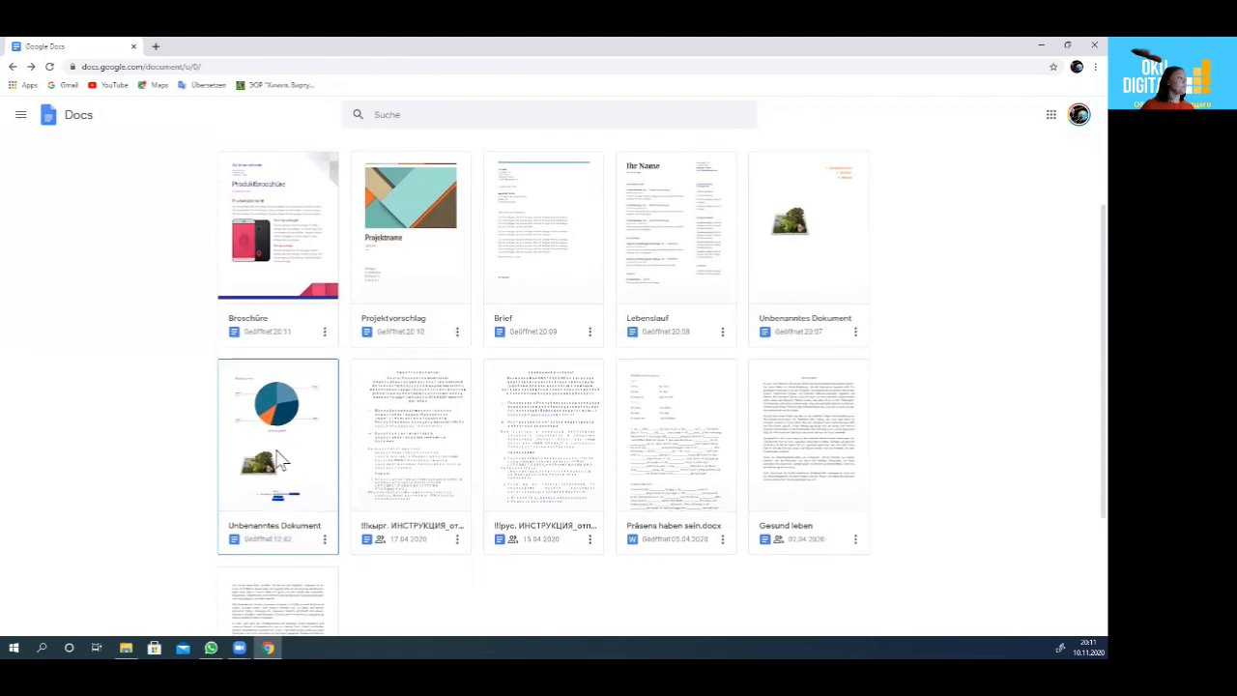
pyautogui.scroll(5, 279, 460)
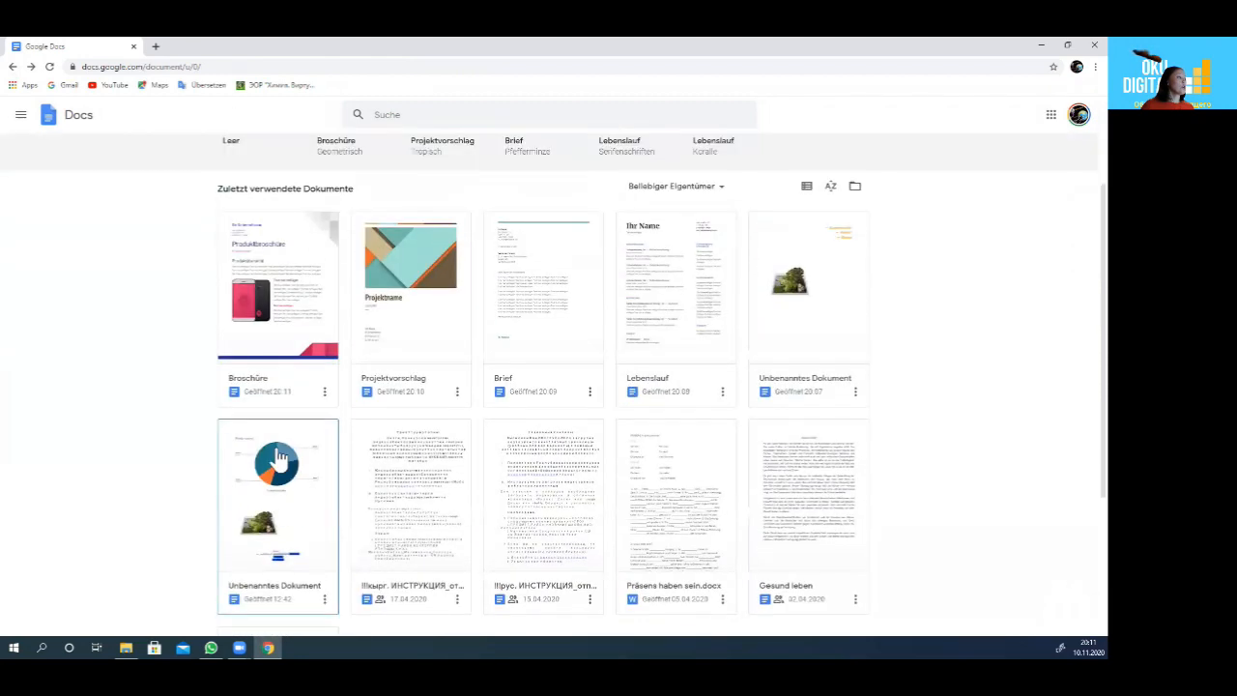
pyautogui.scroll(-2, 278, 459)
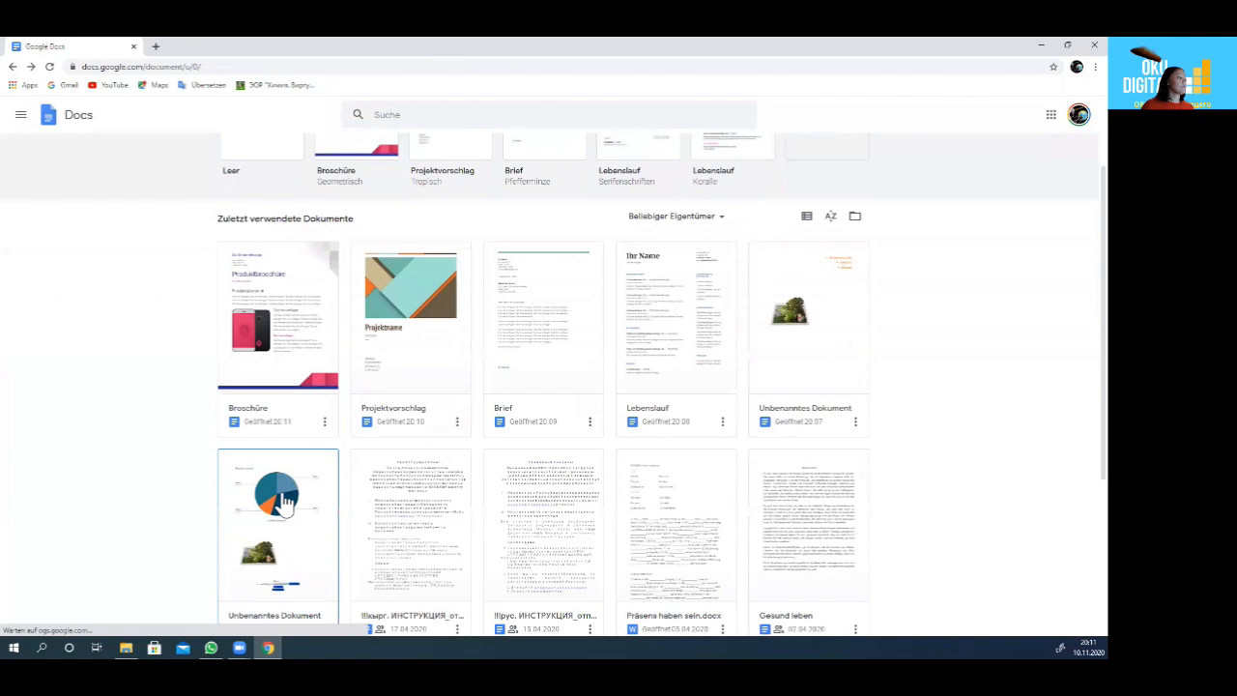
pyautogui.click(282, 503)
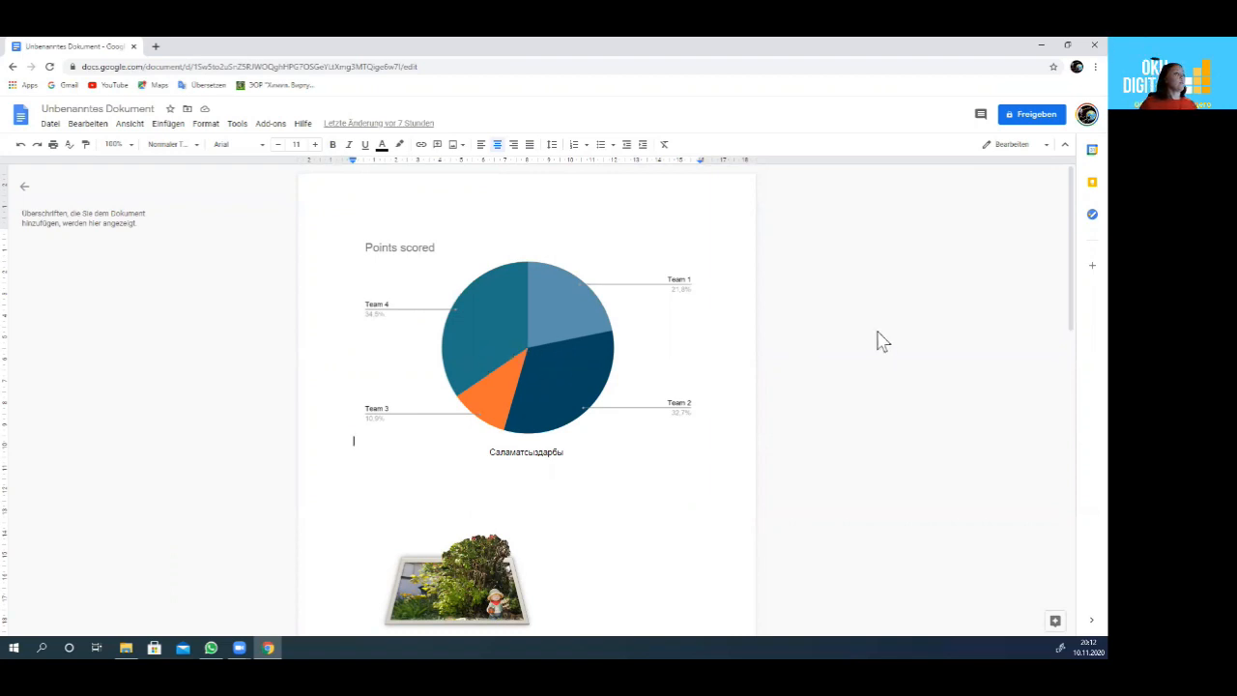
# - Return to the Docs start page, create a blank document and enter the letter "y" in it
pyautogui.click(14, 67)
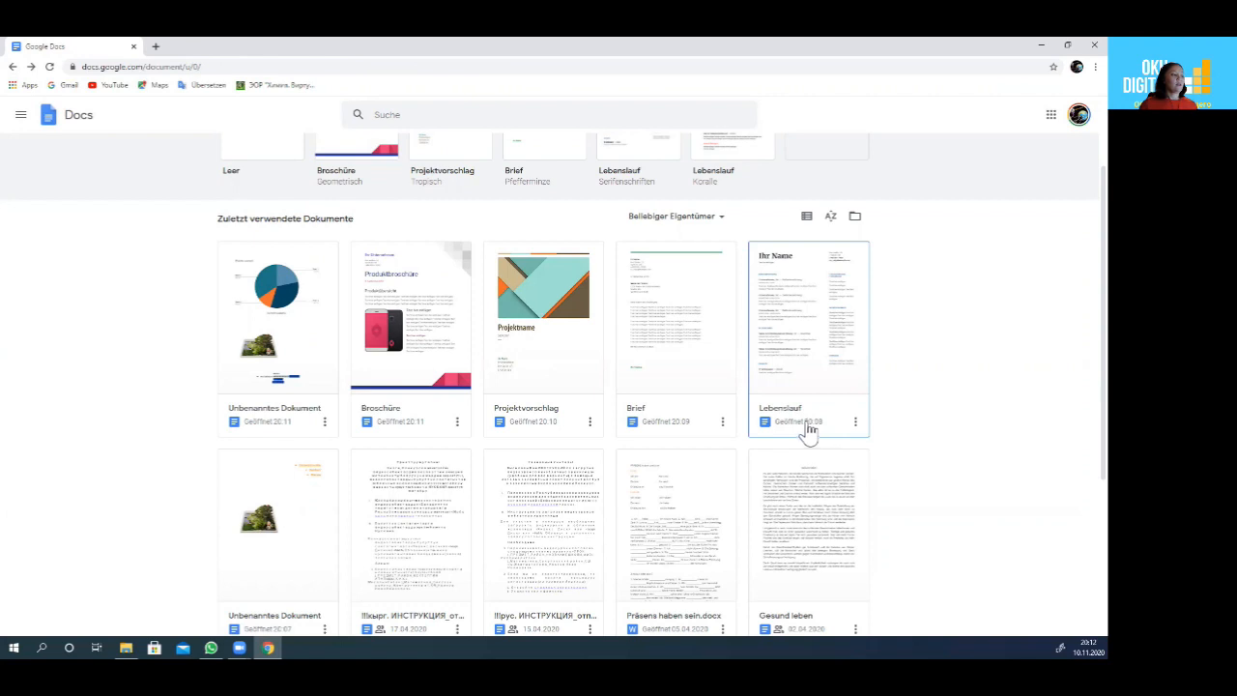
pyautogui.scroll(-3, 805, 468)
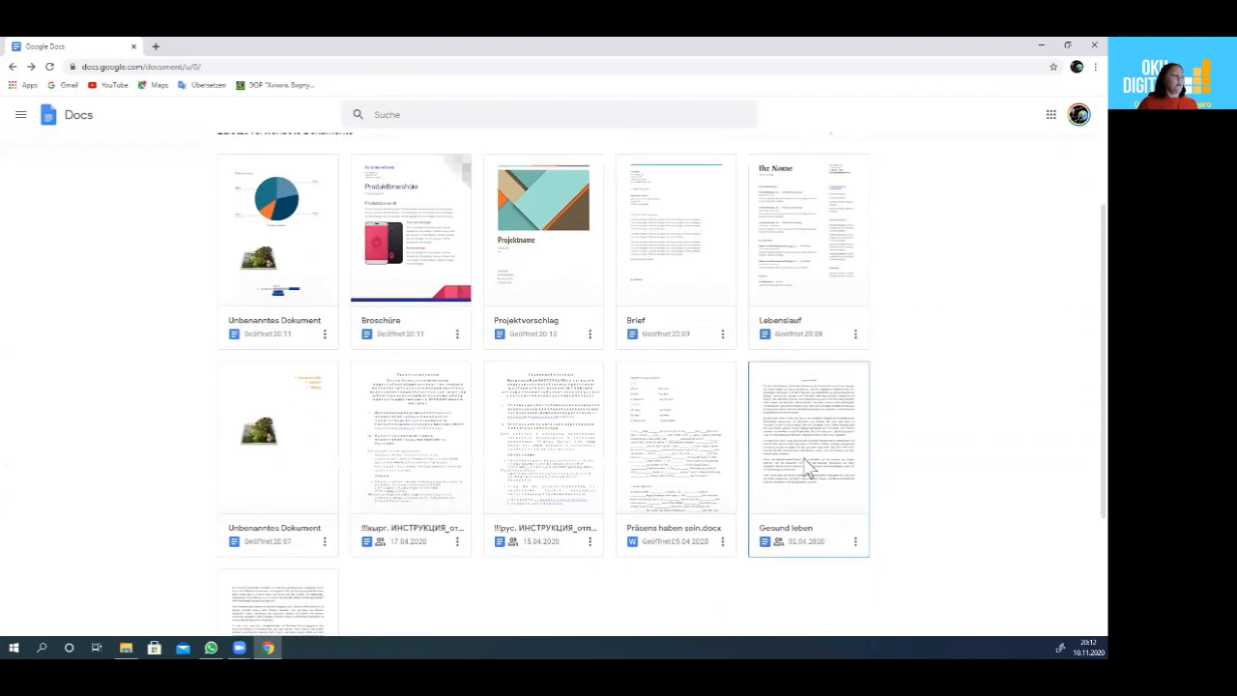
pyautogui.scroll(3, 804, 470)
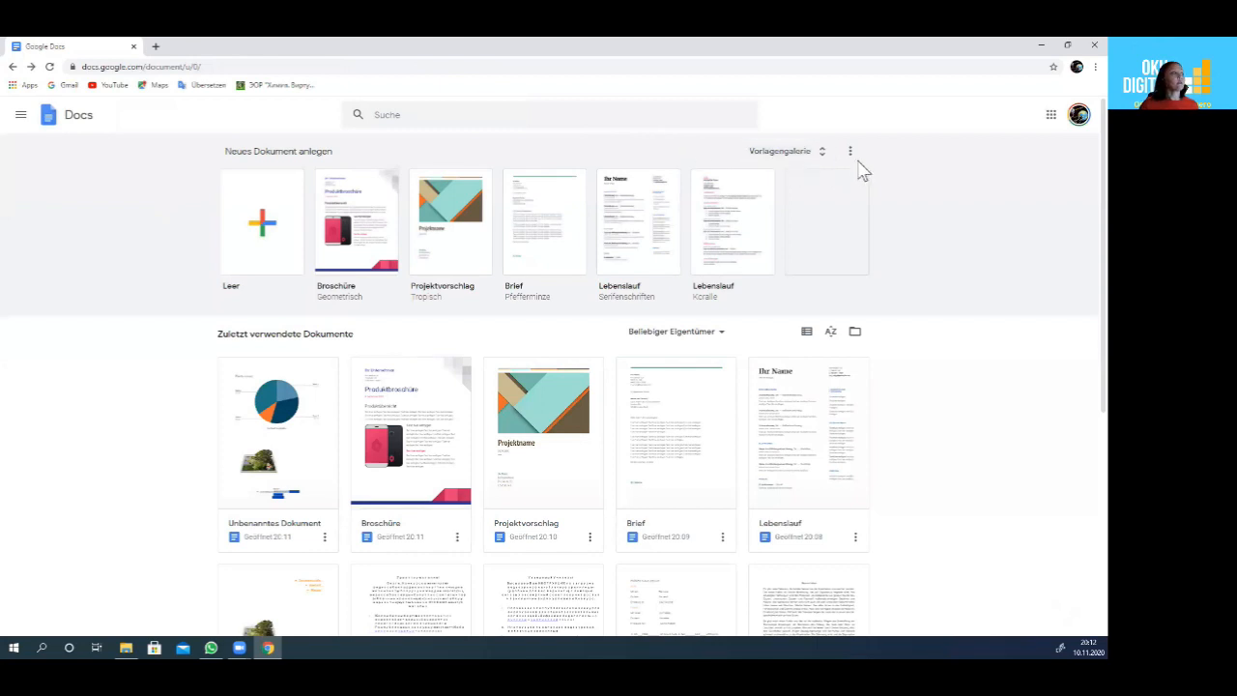
pyautogui.click(259, 228)
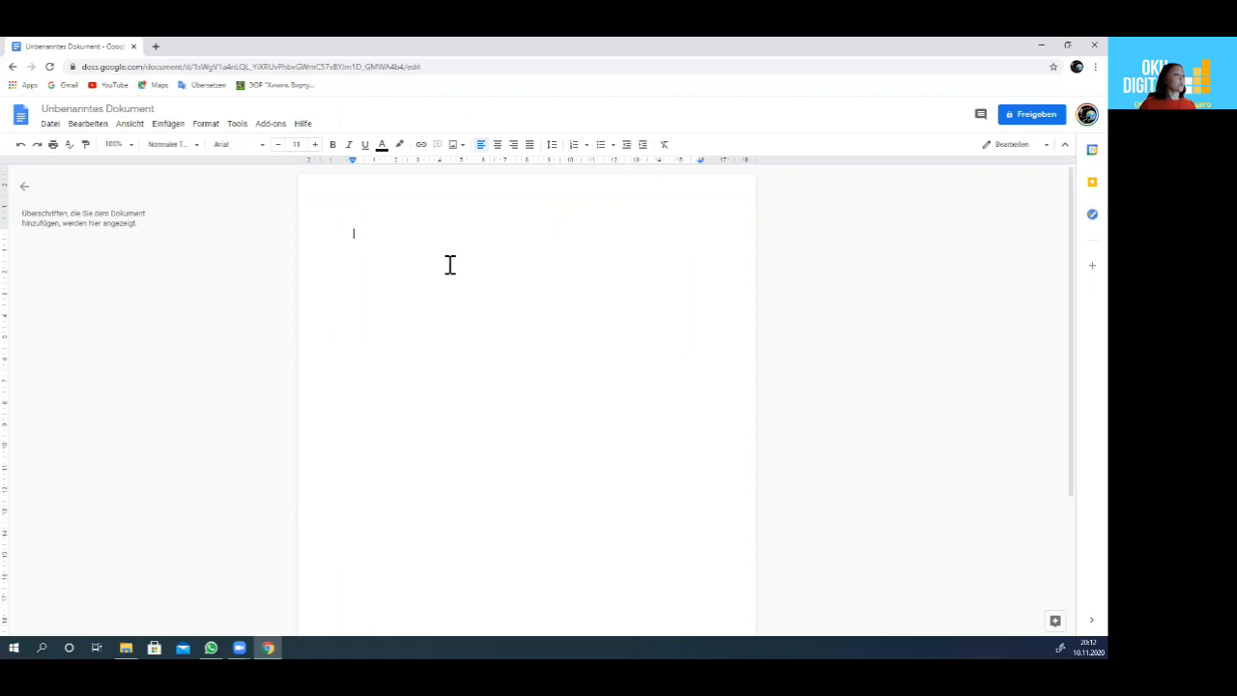
pyautogui.write('y')
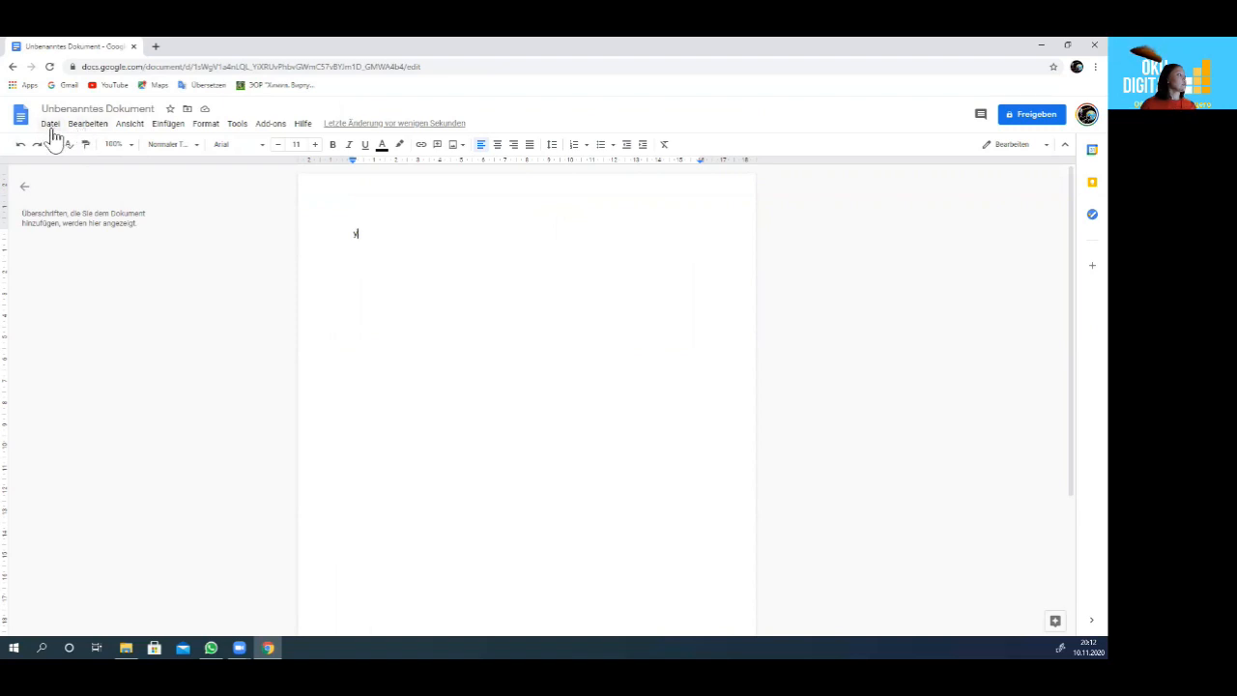
pyautogui.click(85, 124)
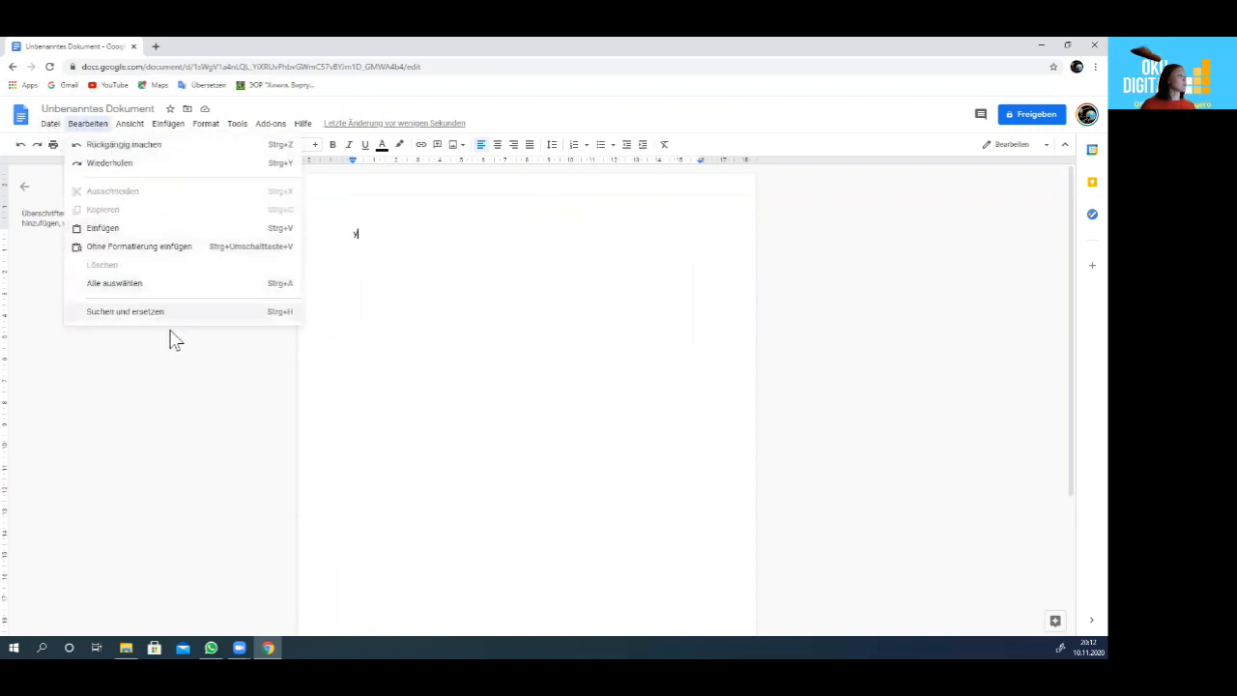
pyautogui.click(449, 276)
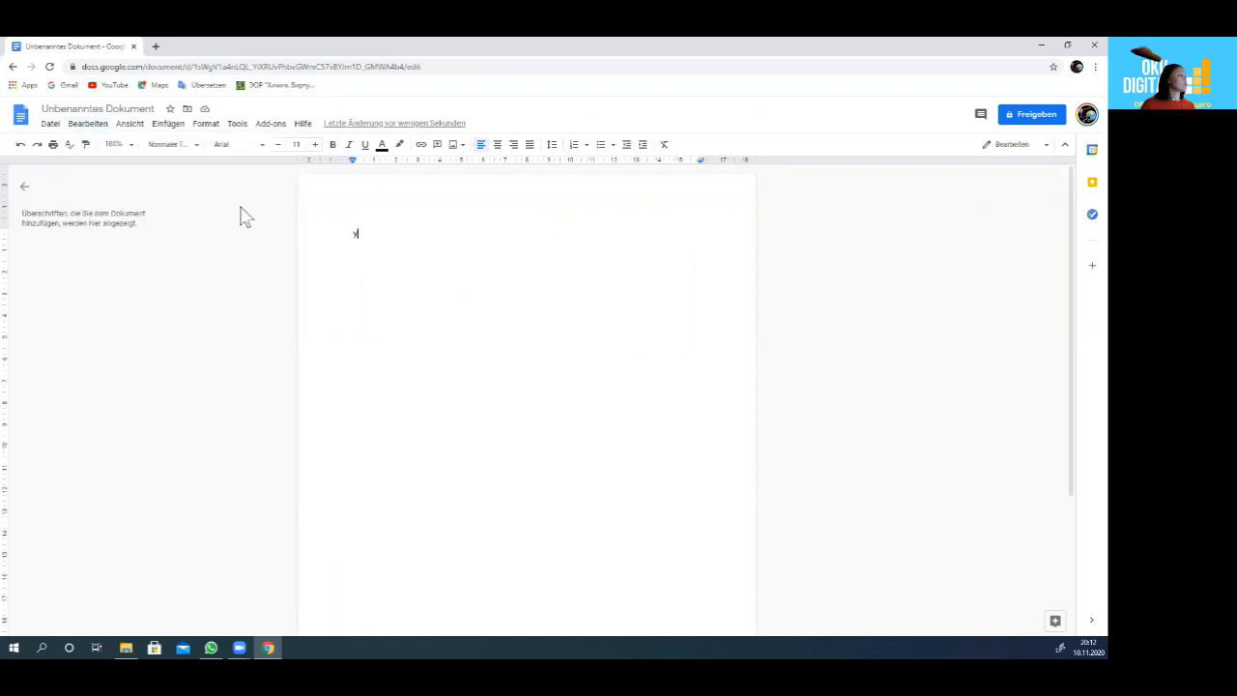
pyautogui.click(132, 125)
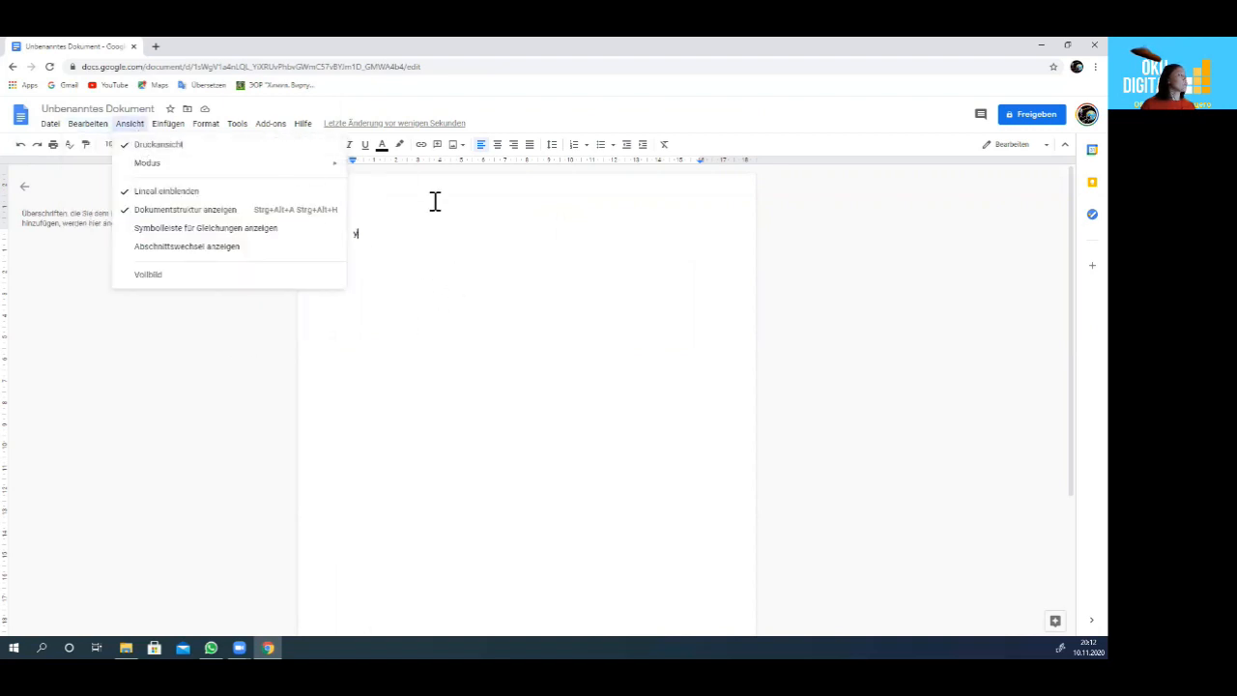
# - Insert a table with 6 columns and 15 rows below the letter "y"
pyautogui.click(171, 127)
pyautogui.click(173, 128)
pyautogui.moveTo(190, 171)
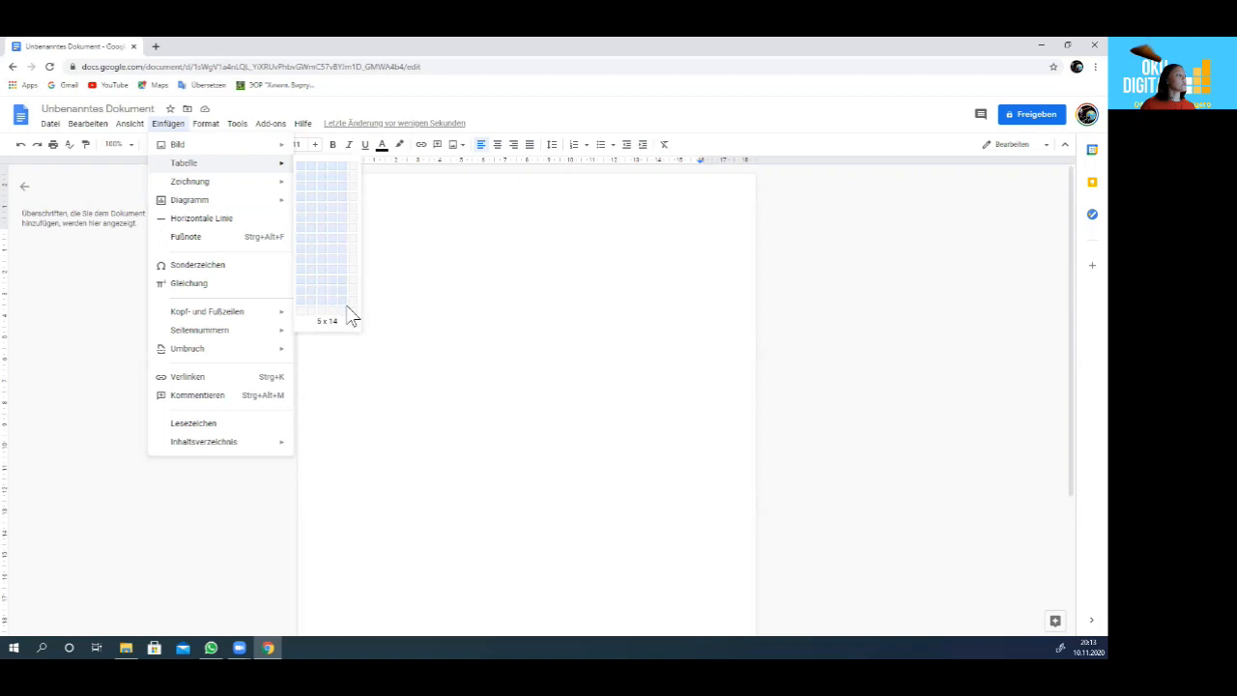
pyautogui.click(354, 321)
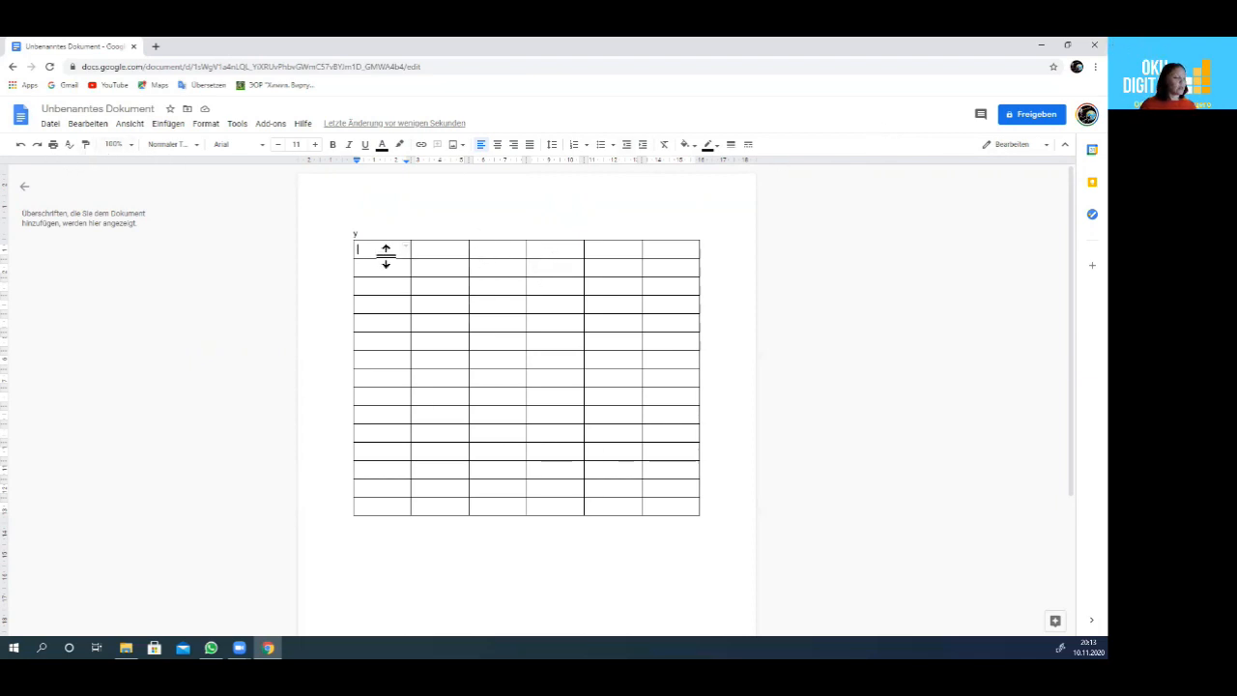
# - View the options and available file formats for sending the document as an e-mail attachment, and close them without sending
pyautogui.click(47, 125)
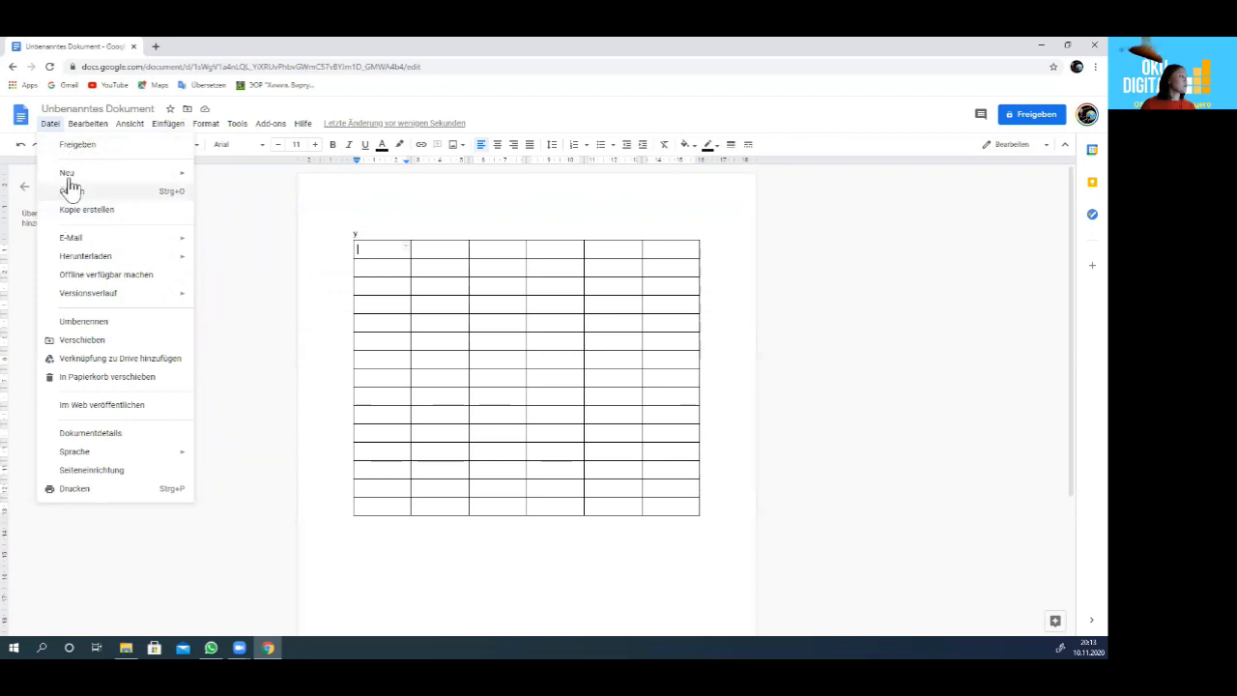
pyautogui.moveTo(94, 247)
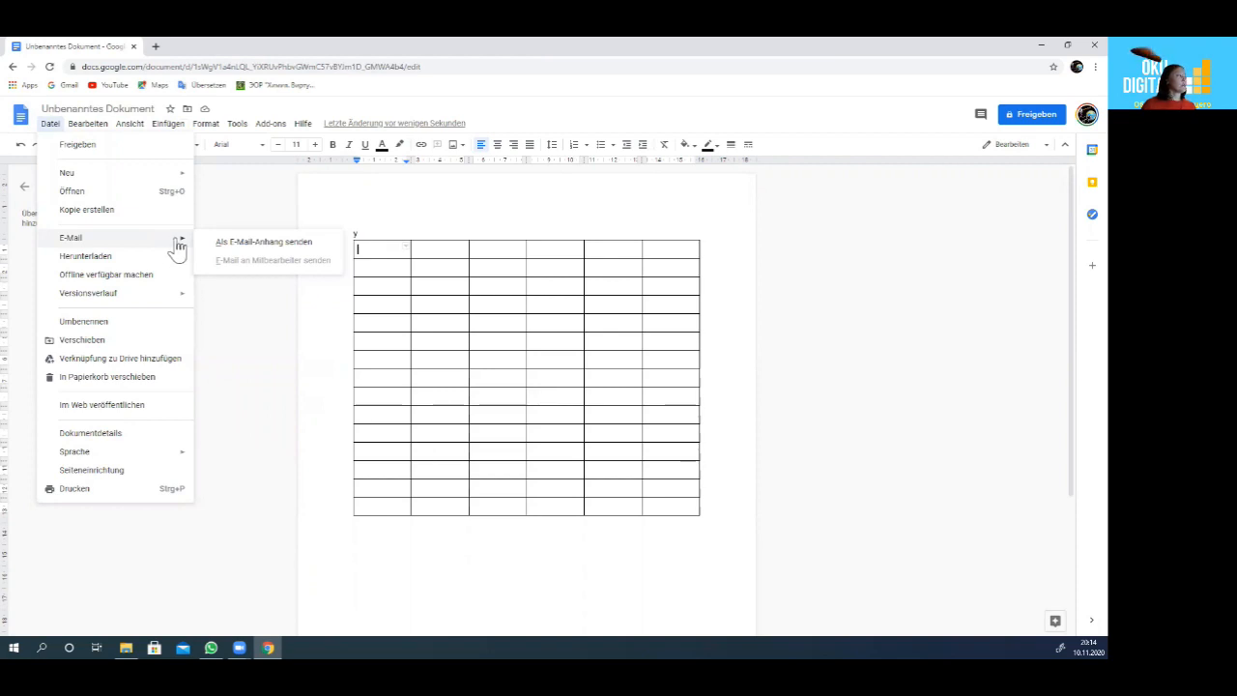
pyautogui.click(271, 243)
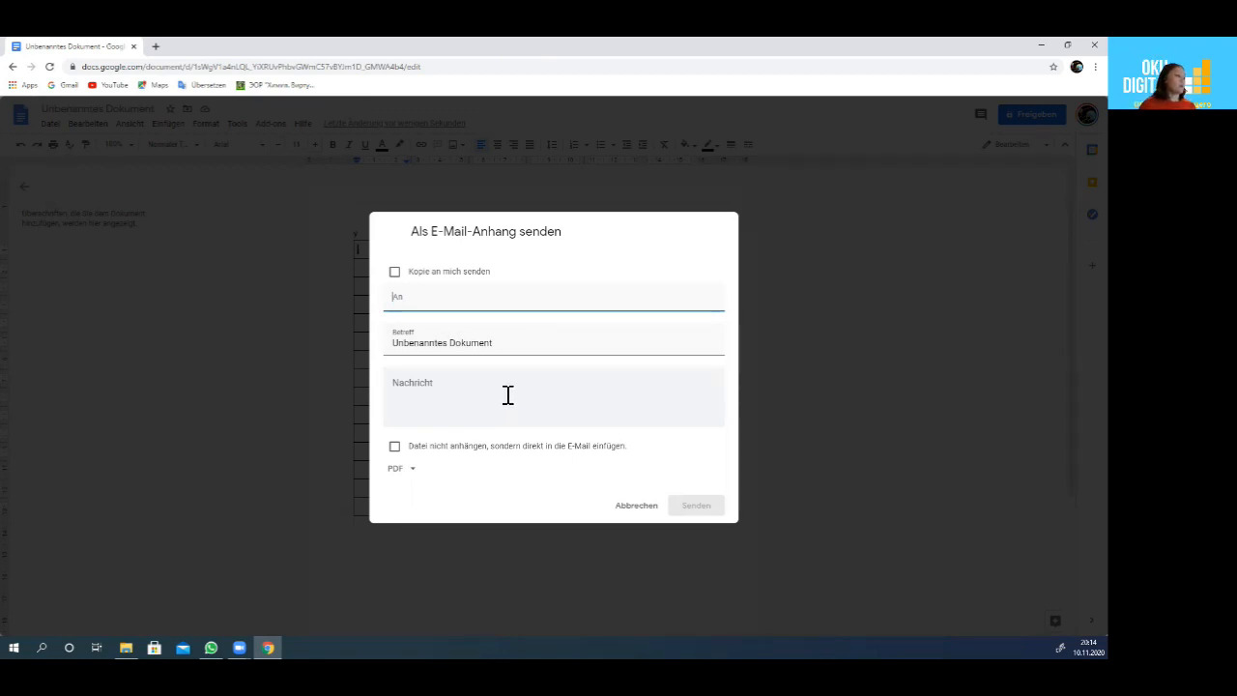
pyautogui.click(411, 471)
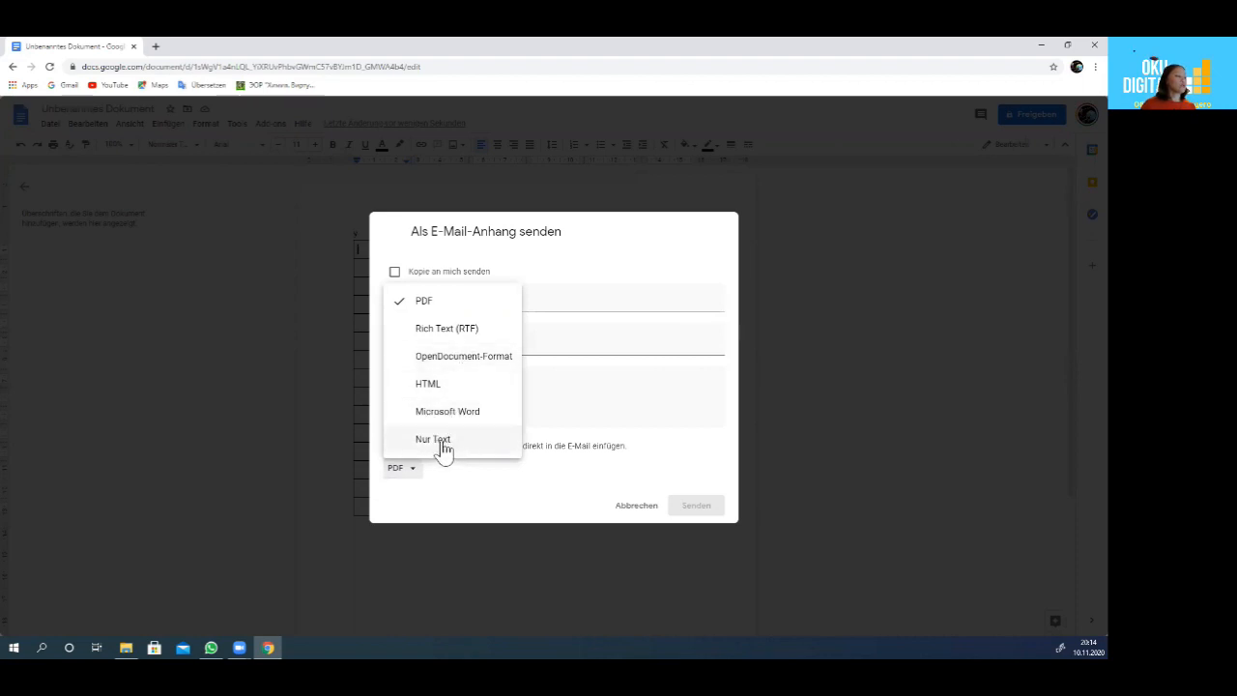
pyautogui.click(874, 371)
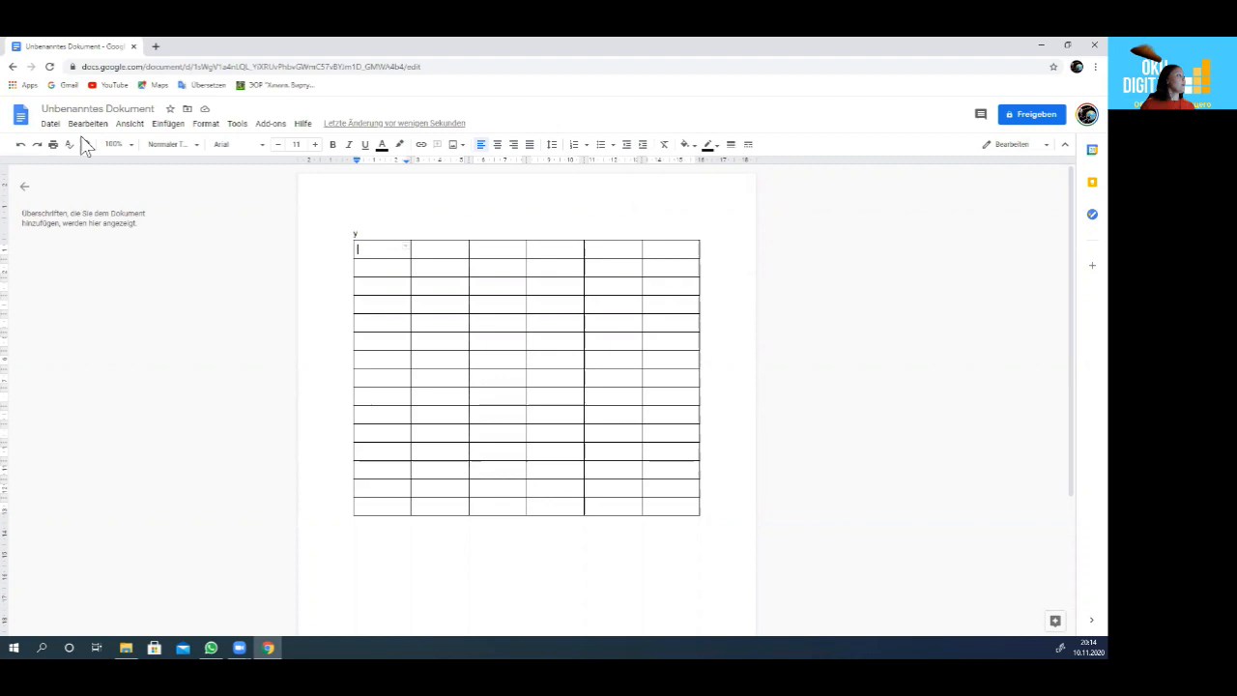
# - Look through the available document languages and set the document's language to Русский
pyautogui.click(50, 124)
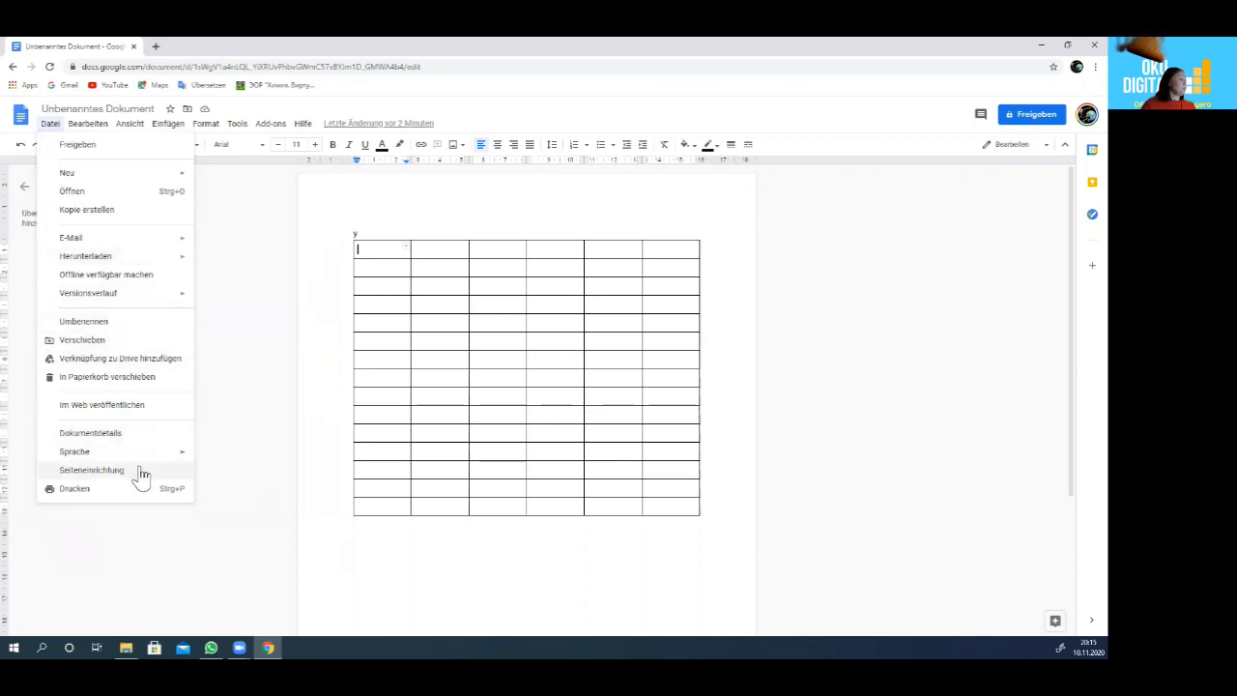
pyautogui.moveTo(185, 462)
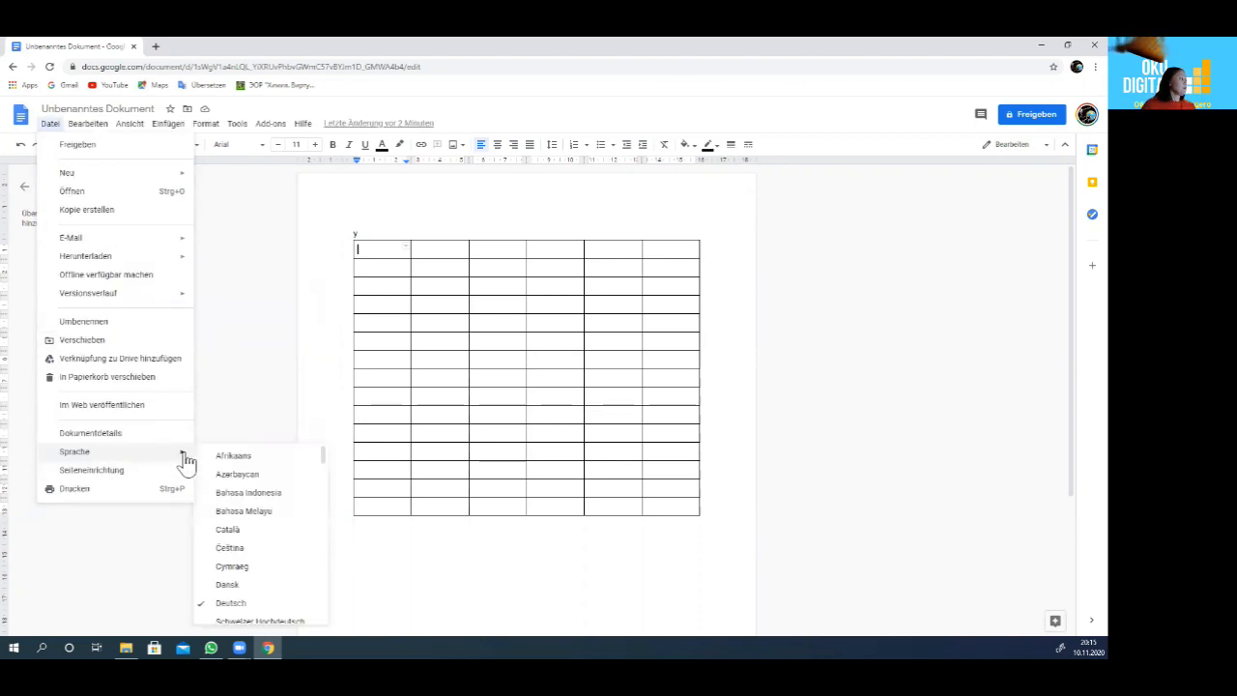
pyautogui.scroll(-4, 255, 501)
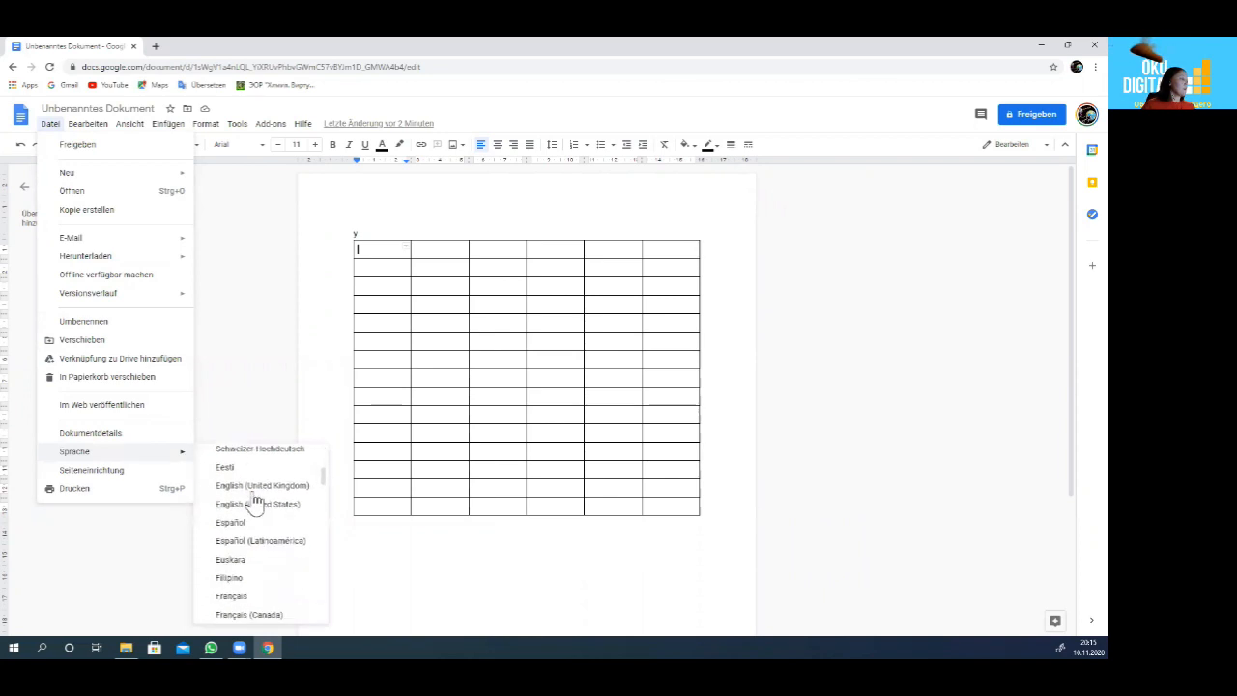
pyautogui.scroll(-3, 254, 501)
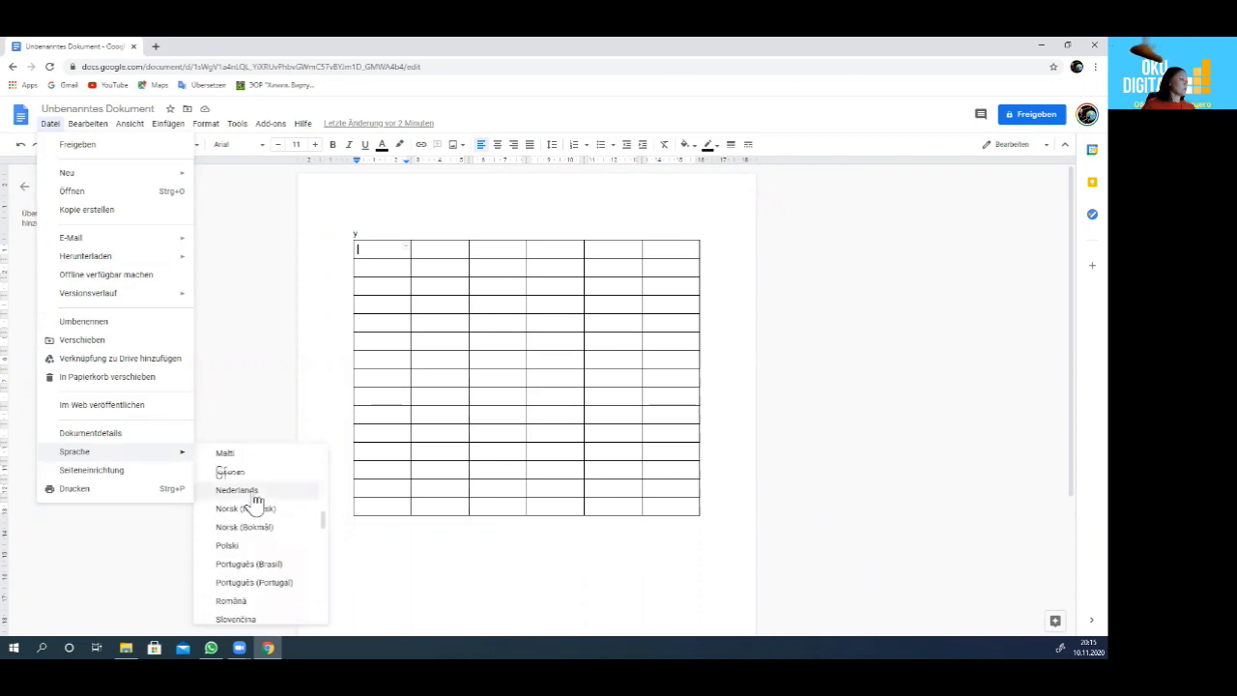
pyautogui.scroll(-2, 254, 500)
pyautogui.scroll(-3, 253, 503)
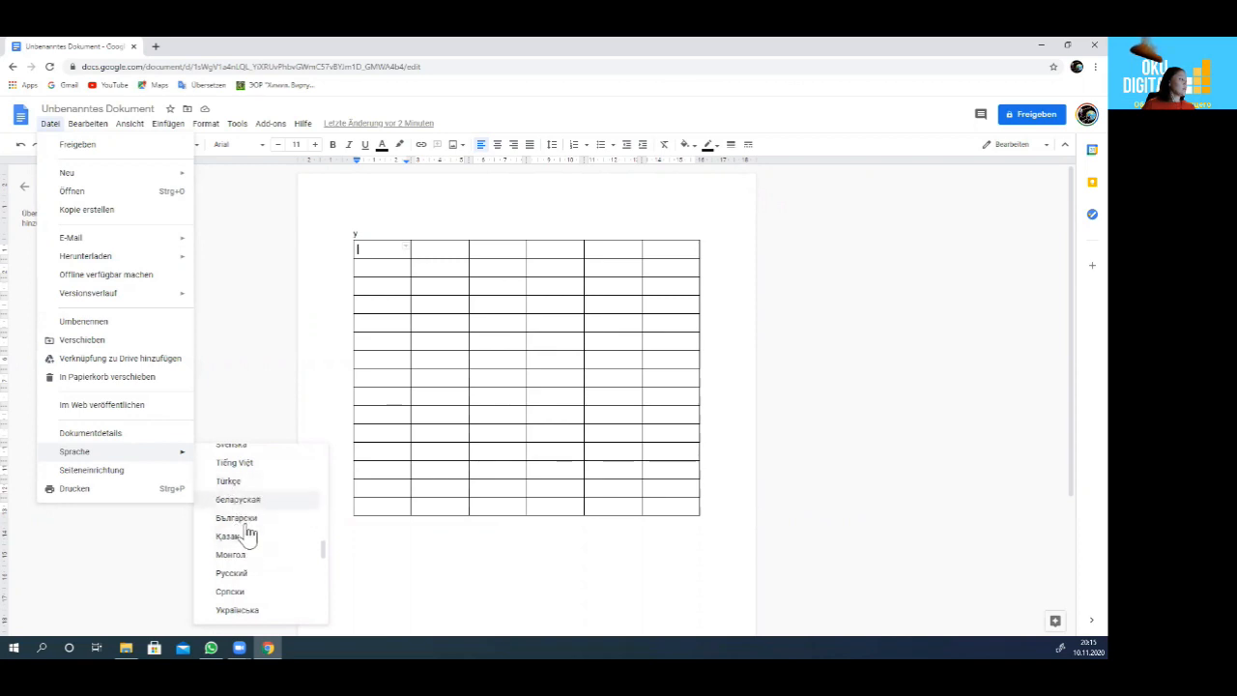
pyautogui.scroll(-3, 248, 580)
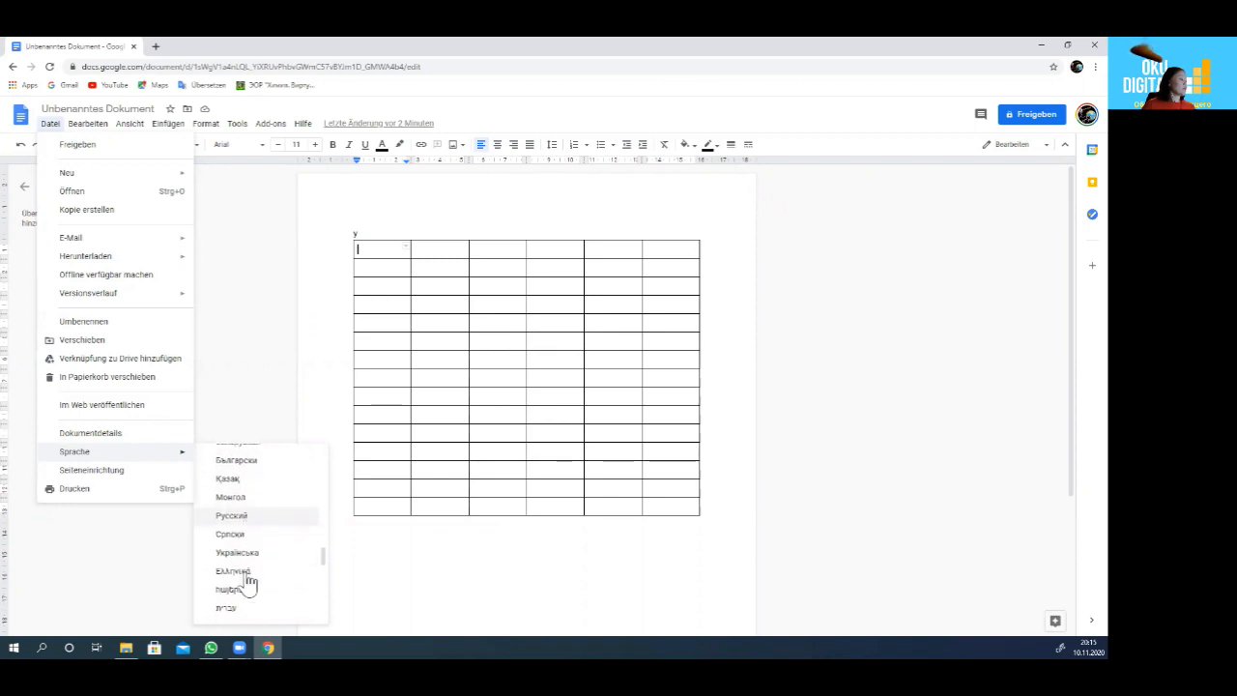
pyautogui.scroll(-3, 249, 580)
pyautogui.scroll(5, 248, 579)
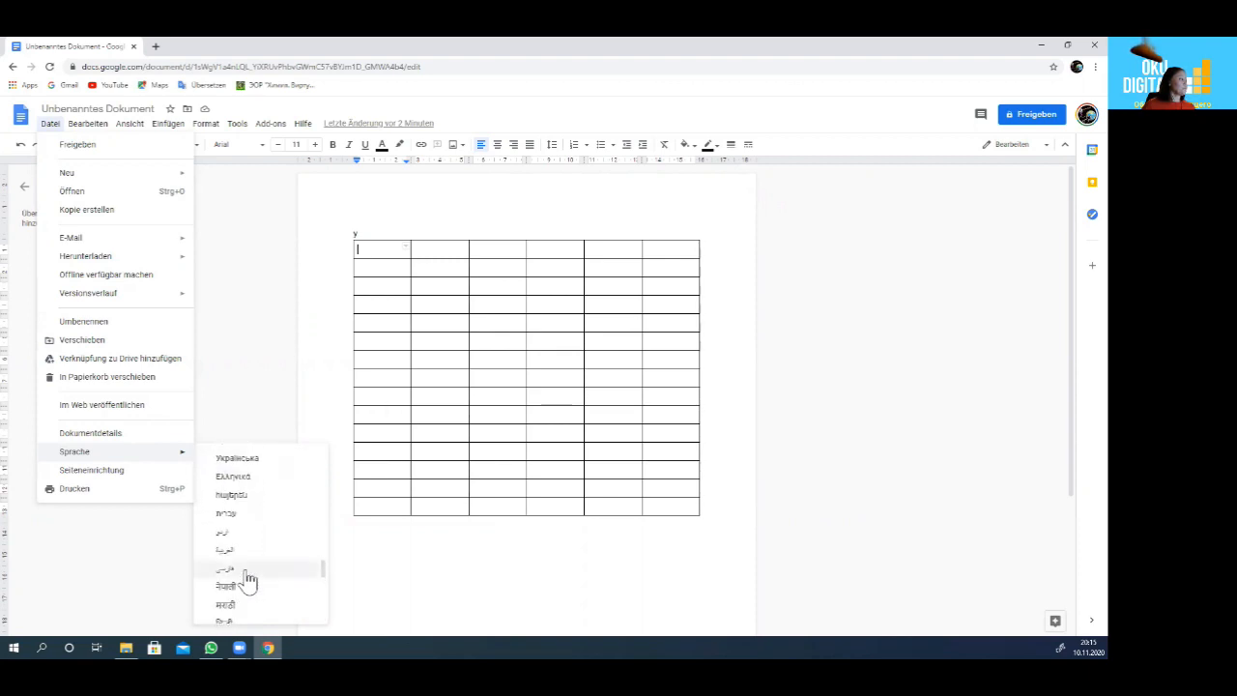
pyautogui.scroll(3, 248, 579)
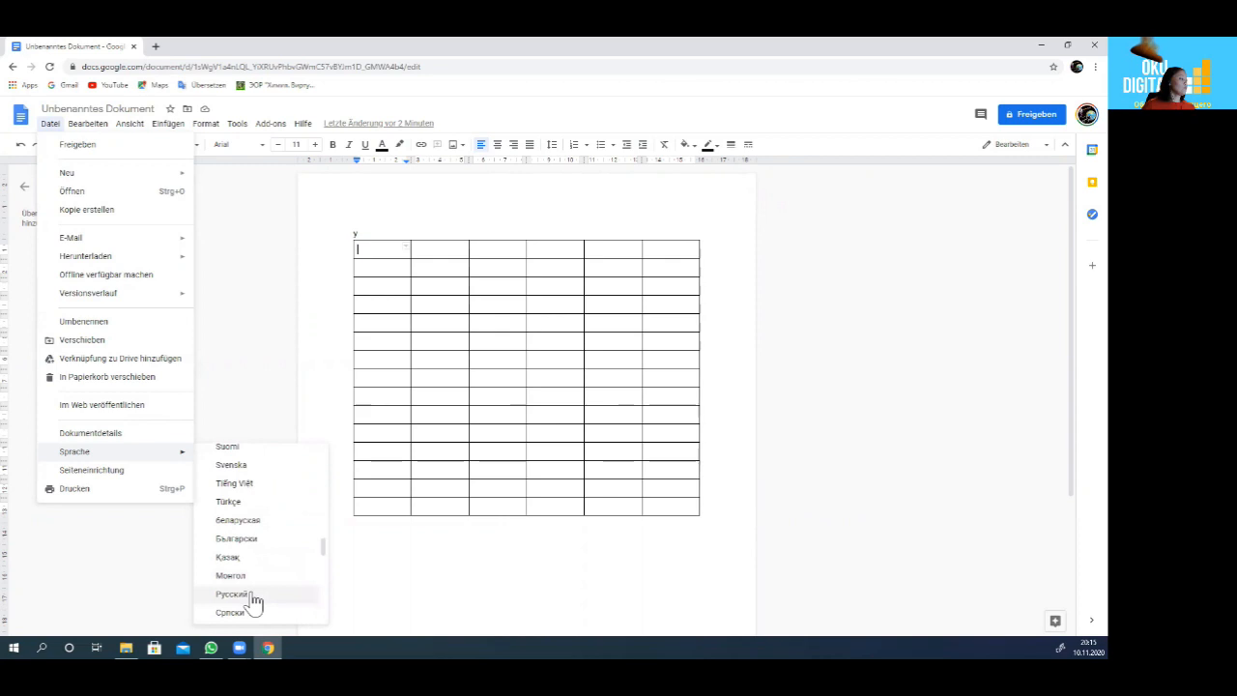
pyautogui.scroll(2, 253, 594)
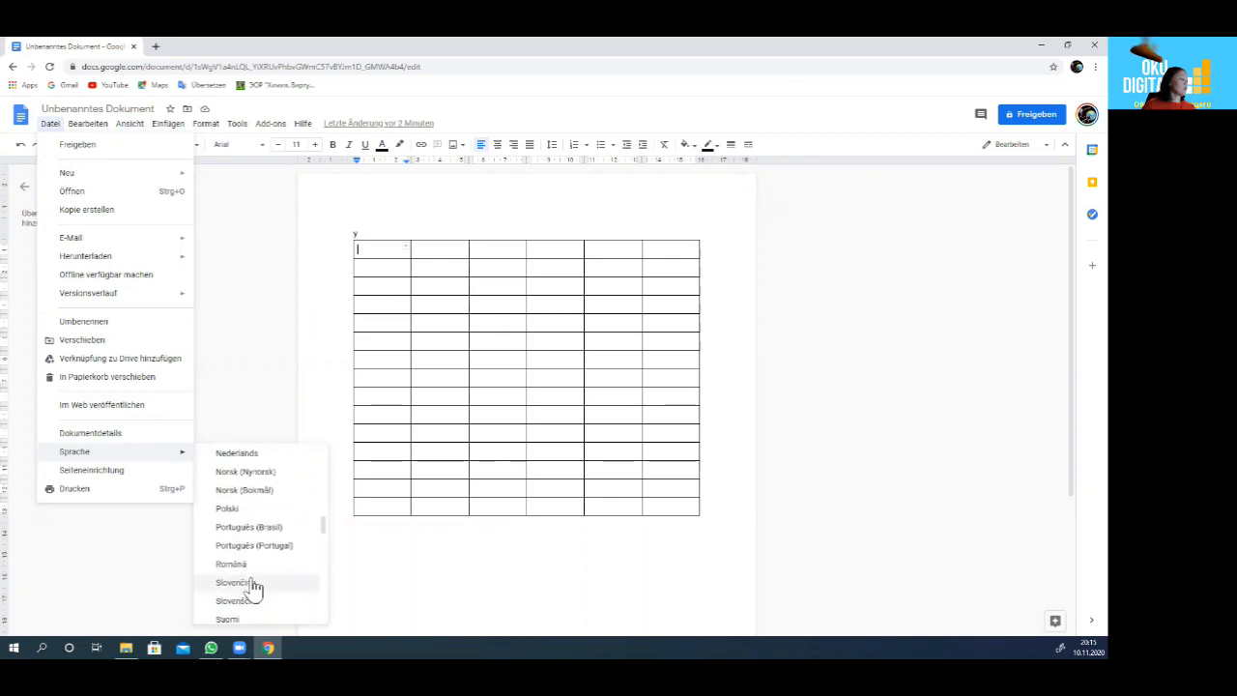
pyautogui.scroll(2, 254, 587)
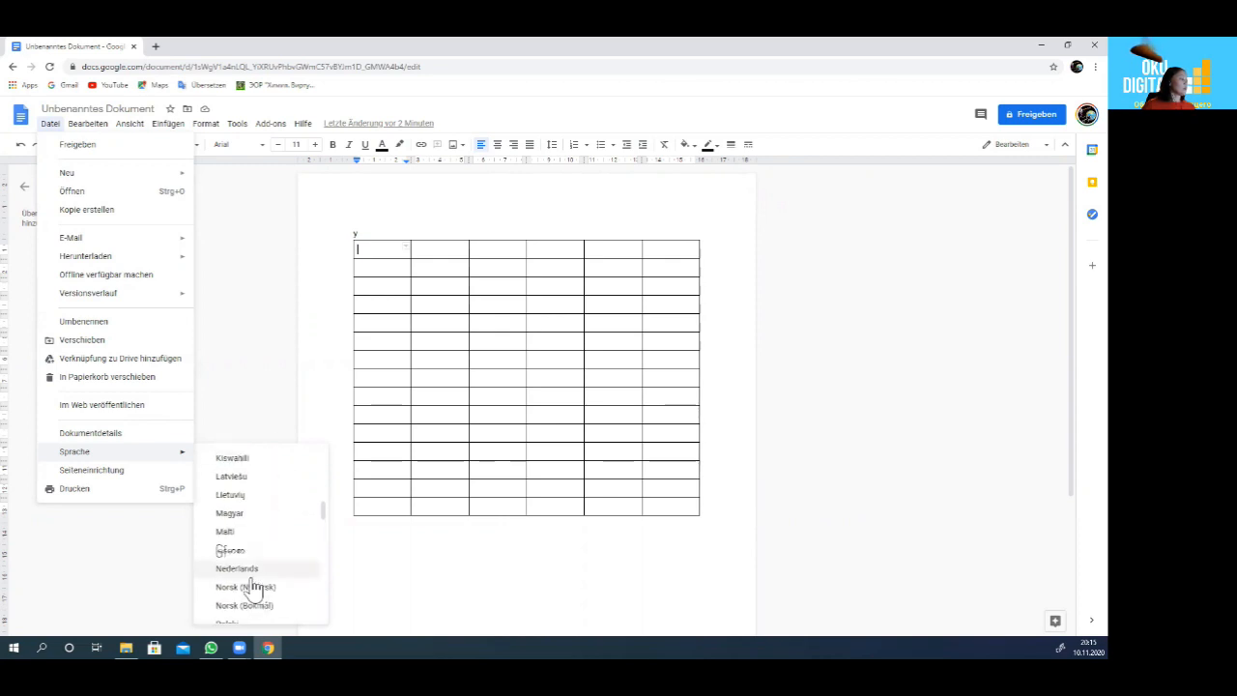
pyautogui.scroll(1, 253, 588)
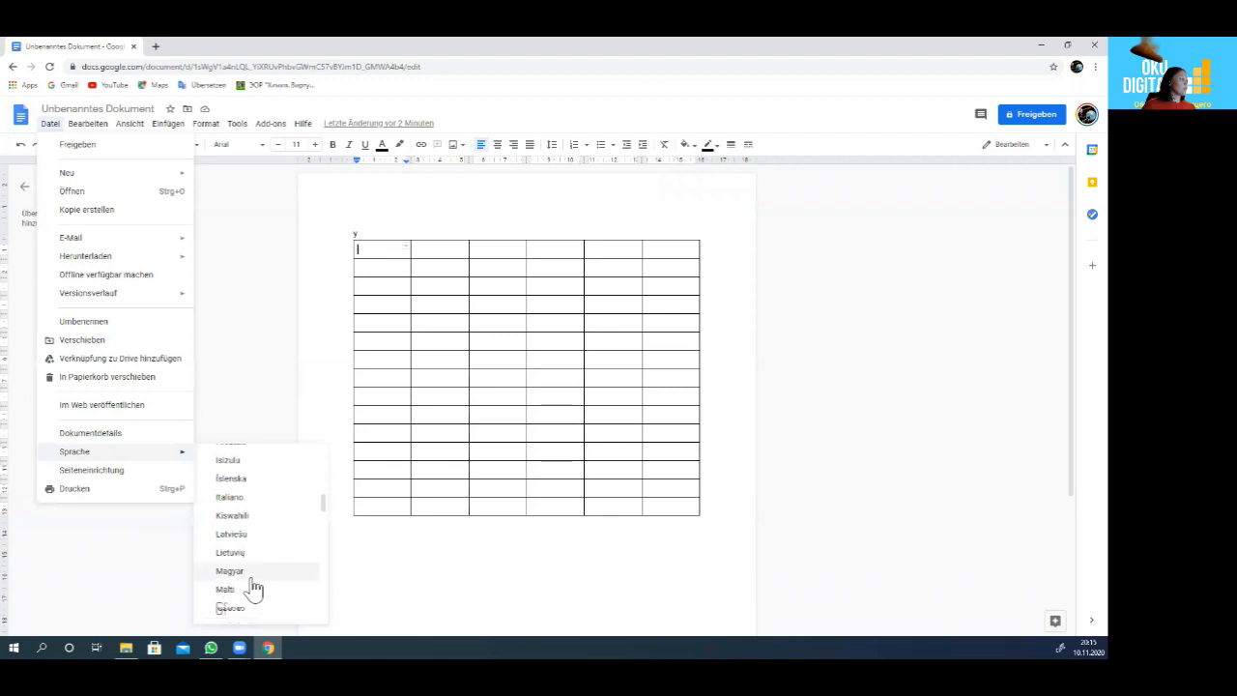
pyautogui.scroll(2, 253, 587)
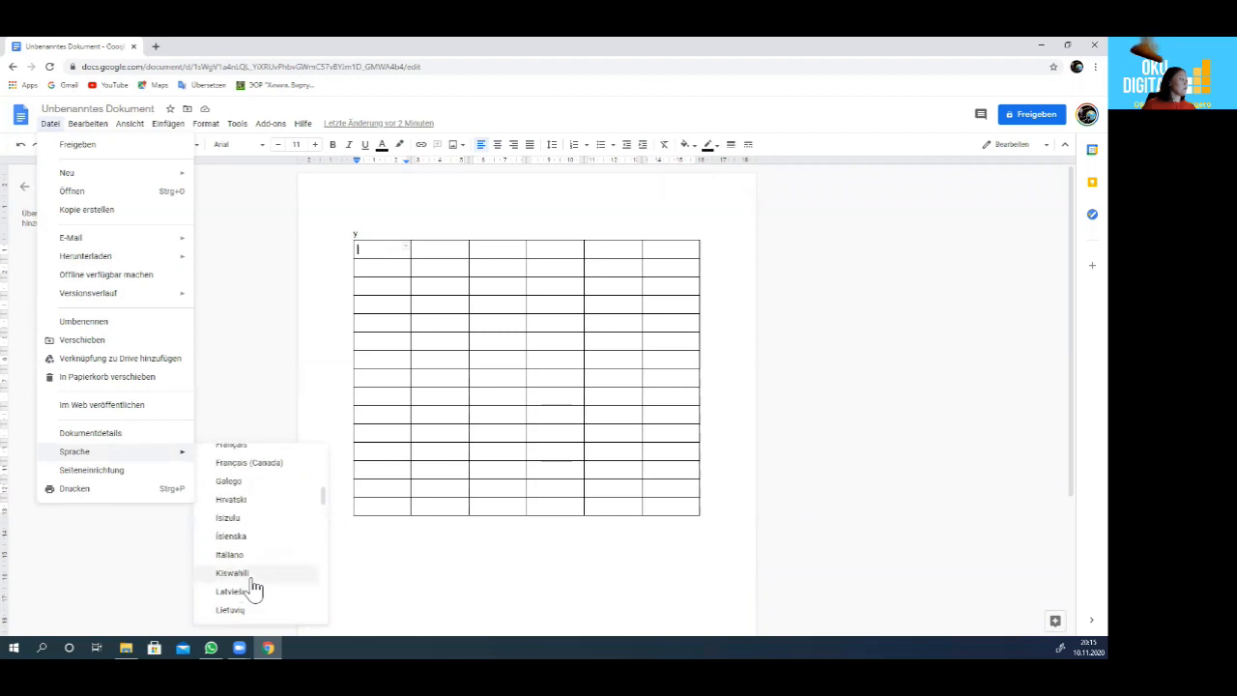
pyautogui.scroll(6, 253, 587)
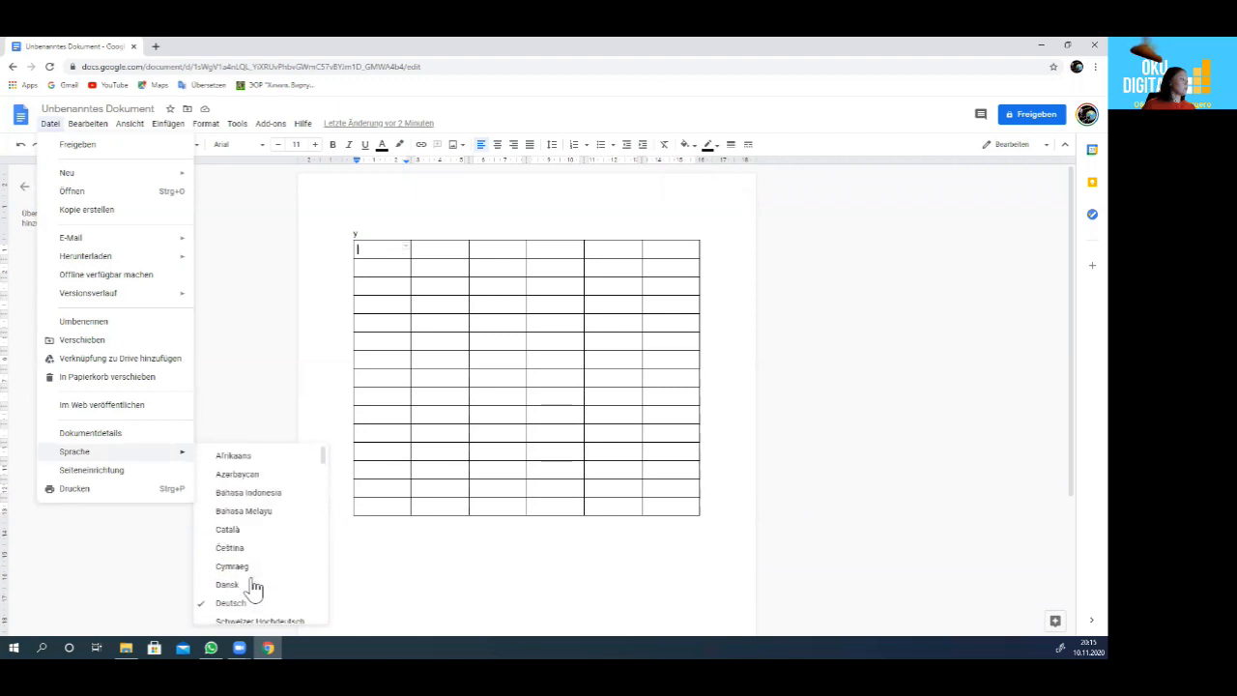
pyautogui.scroll(-9, 253, 587)
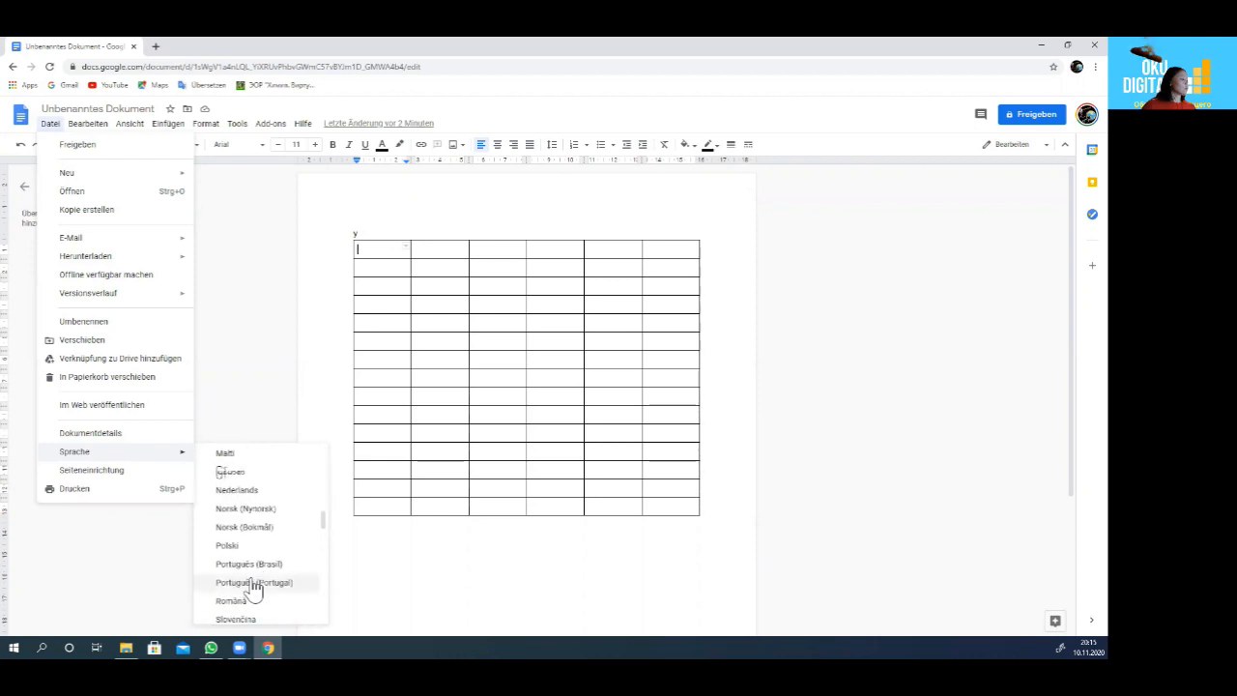
pyautogui.scroll(-2, 253, 586)
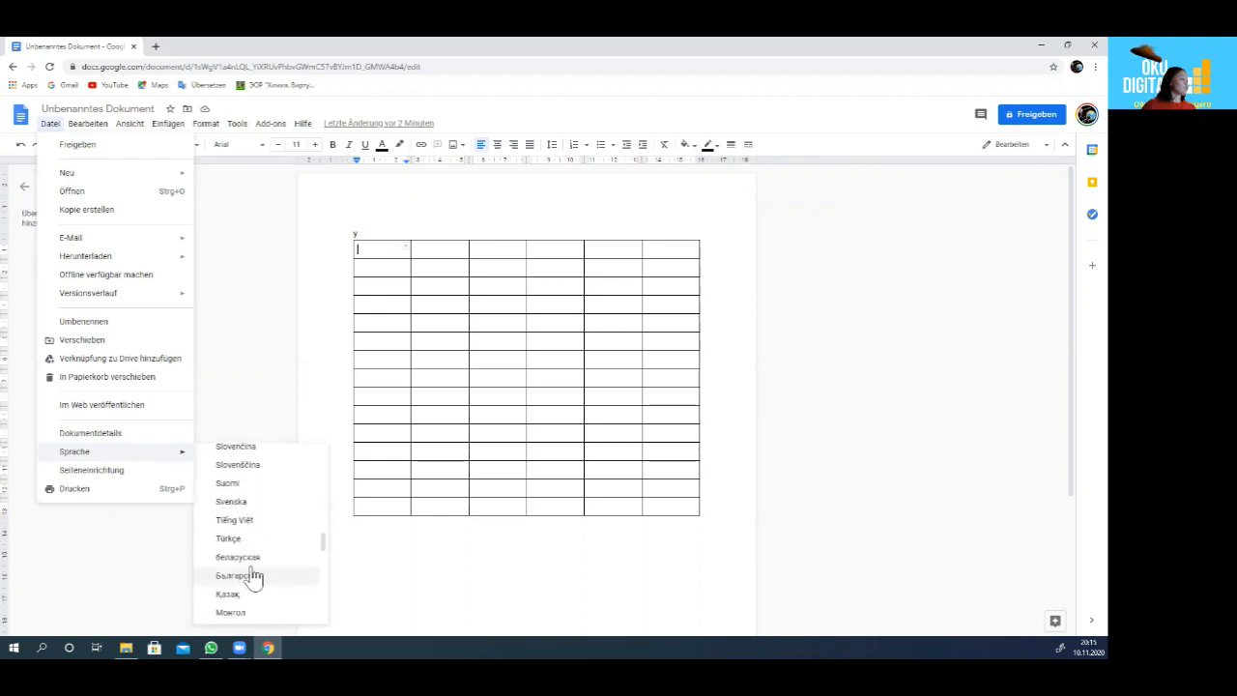
pyautogui.scroll(-2, 242, 601)
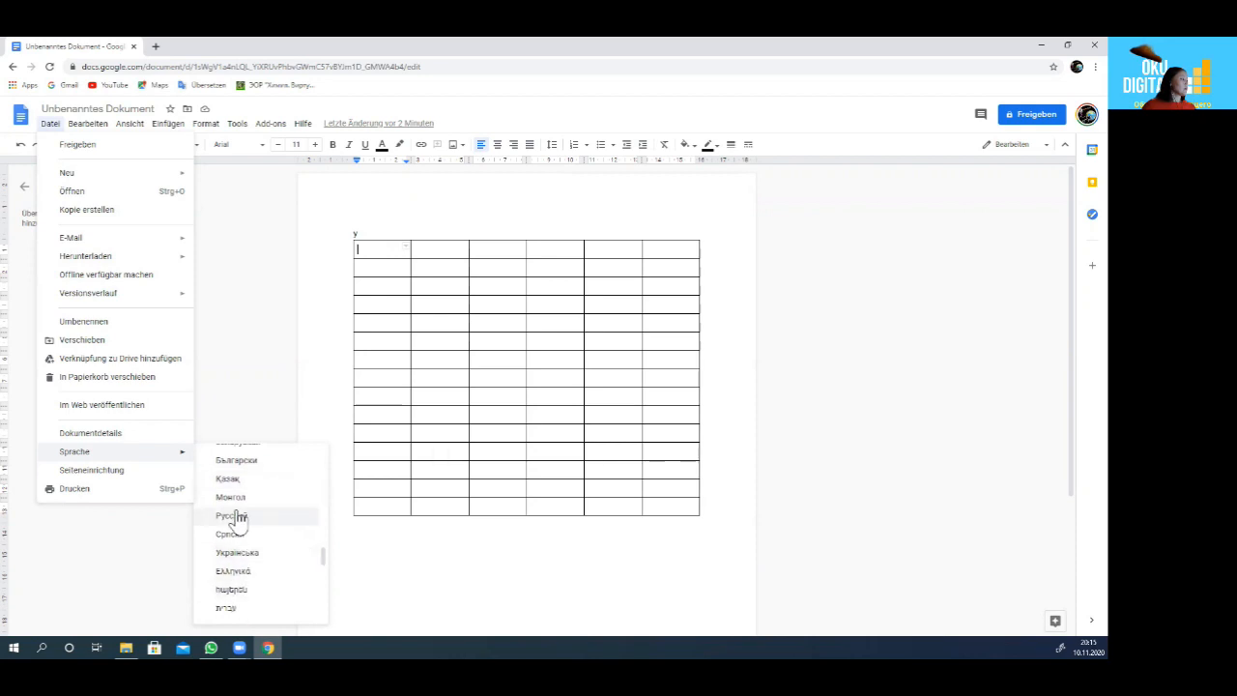
pyautogui.click(237, 519)
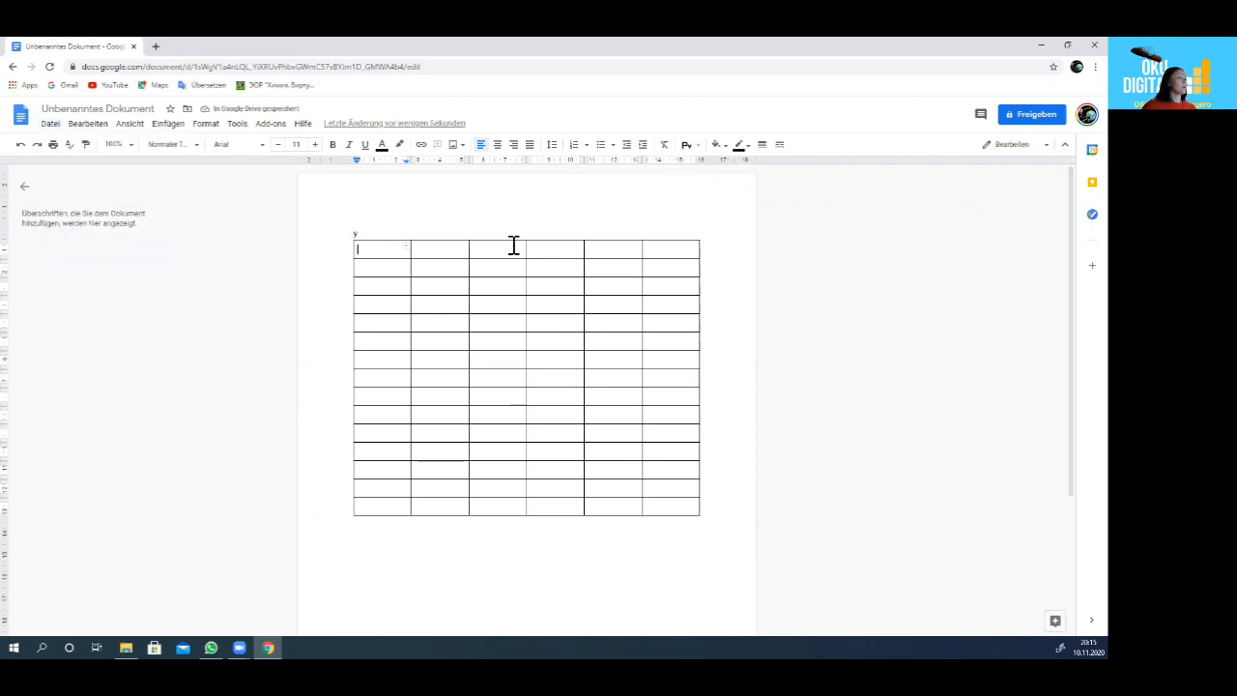
pyautogui.click(409, 252)
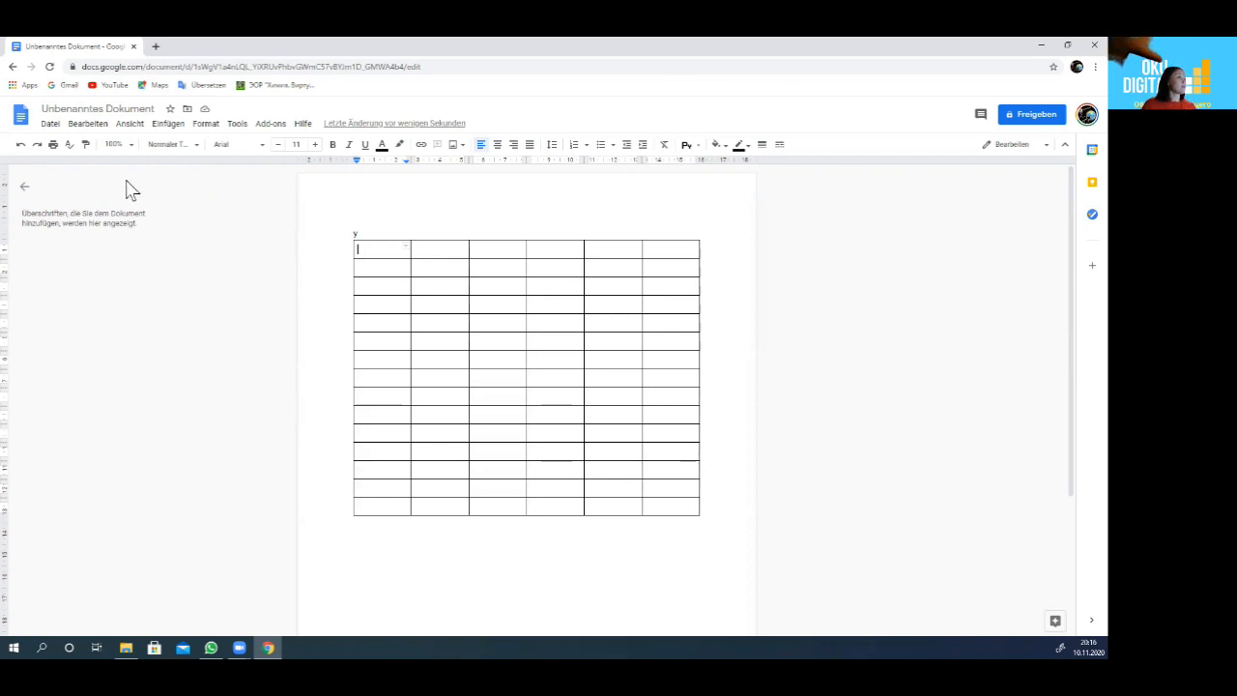
# - Download the document in Microsoft Word (.docx) format and open the downloaded file in Word
pyautogui.click(50, 123)
pyautogui.moveTo(116, 259)
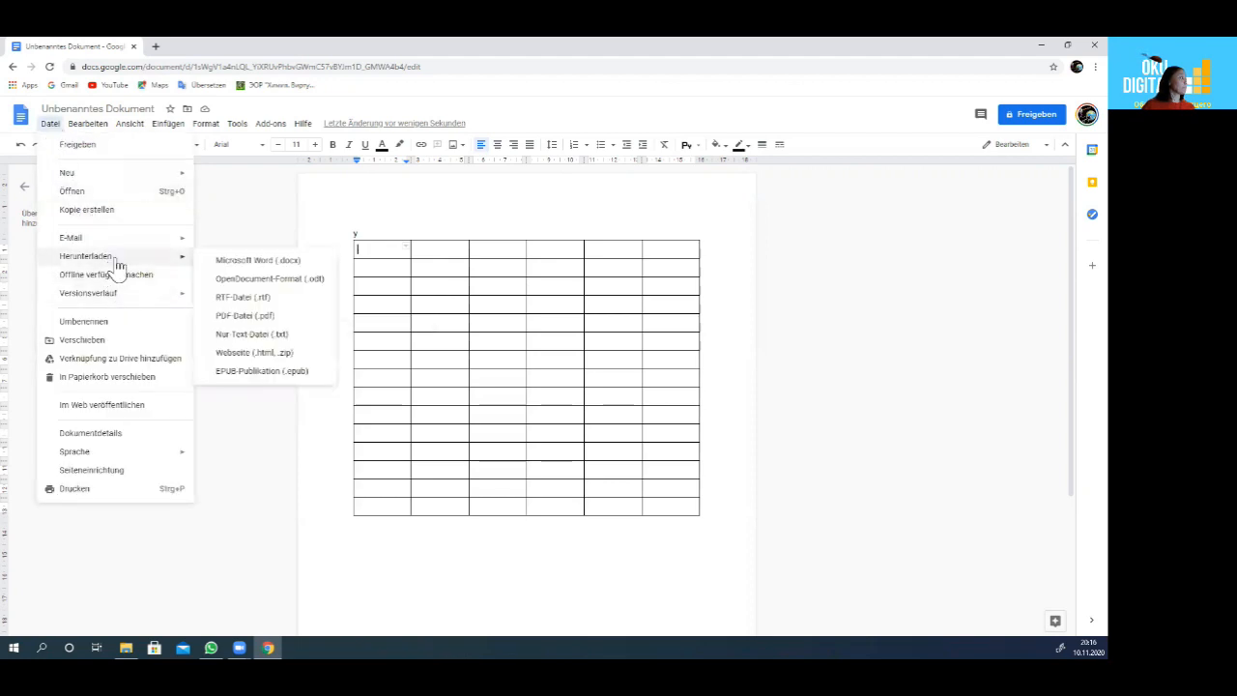
pyautogui.click(264, 263)
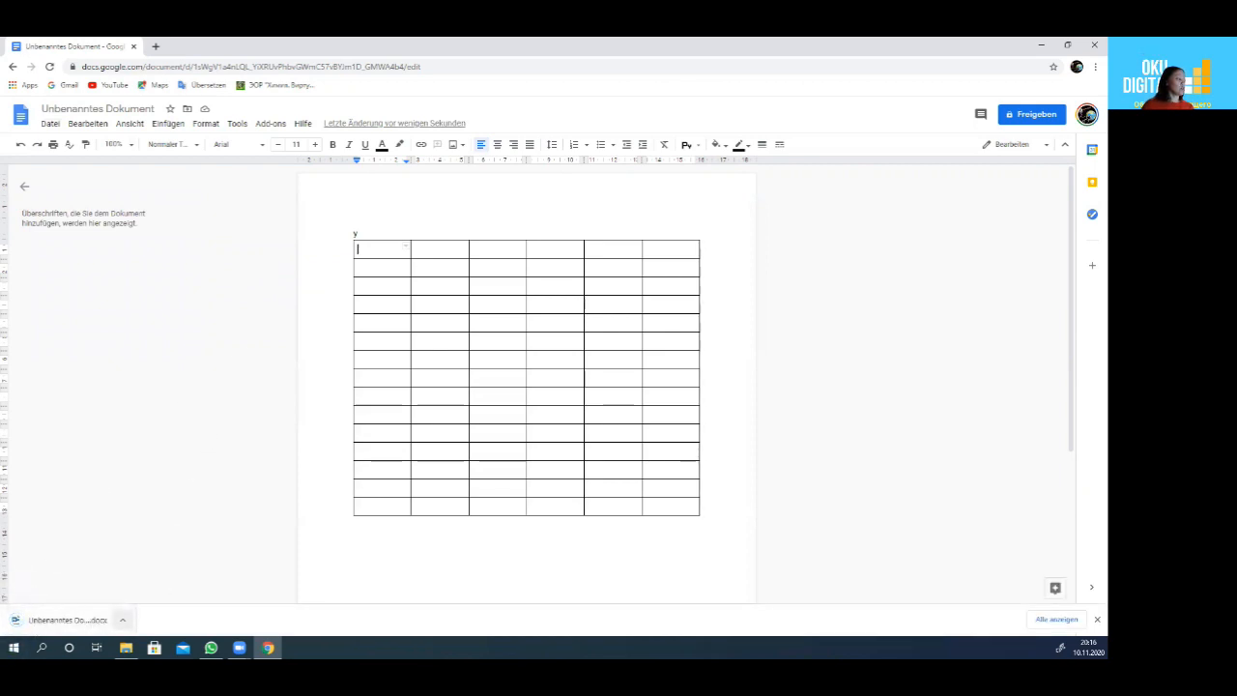
pyautogui.click(123, 619)
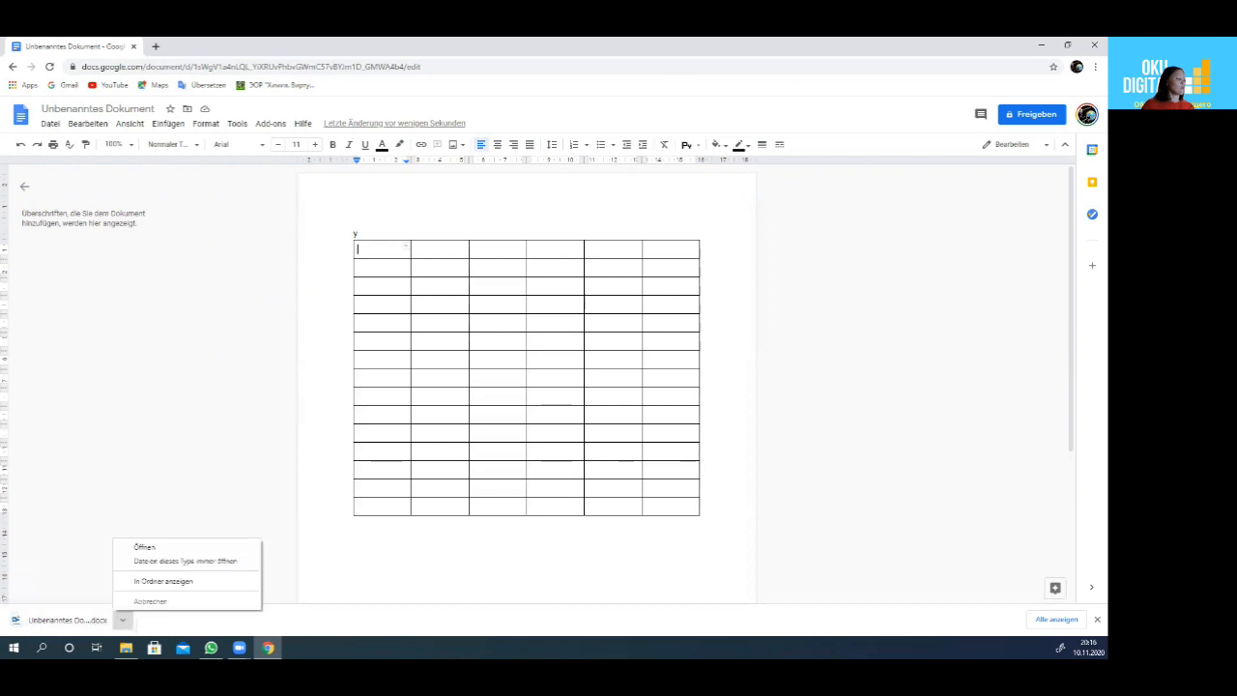
pyautogui.click(145, 548)
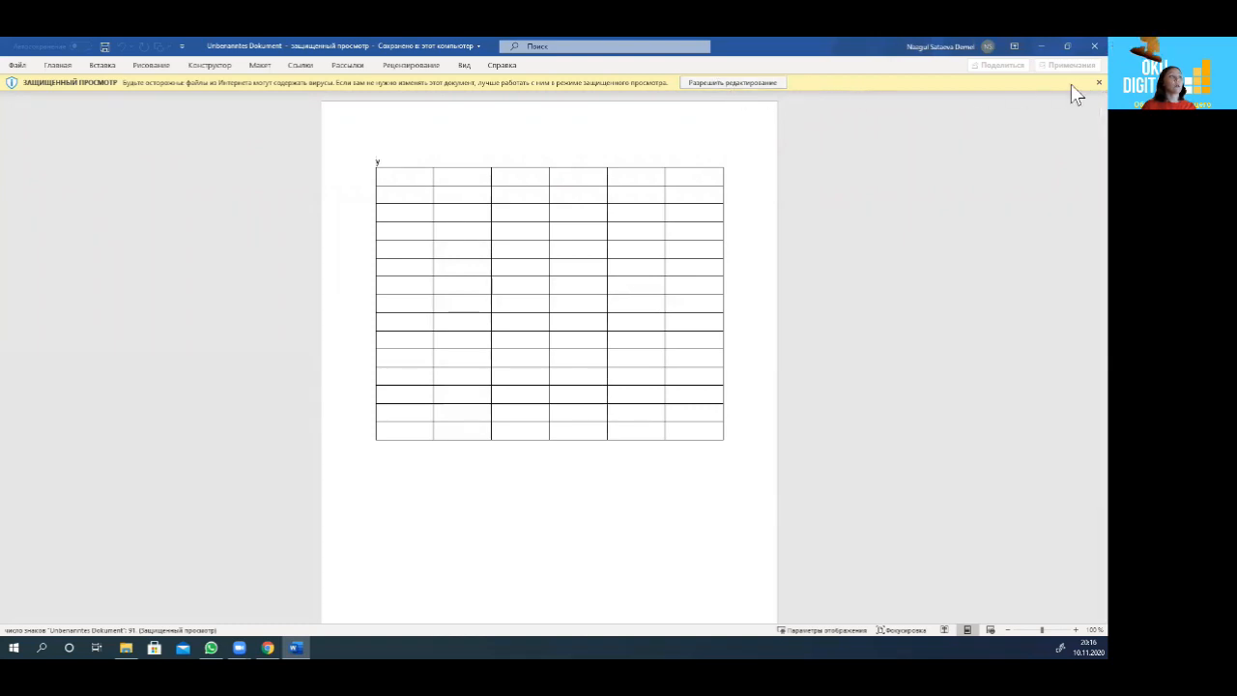
# - Start saving the downloaded document to the computer and allow saving from Protected View
pyautogui.click(17, 66)
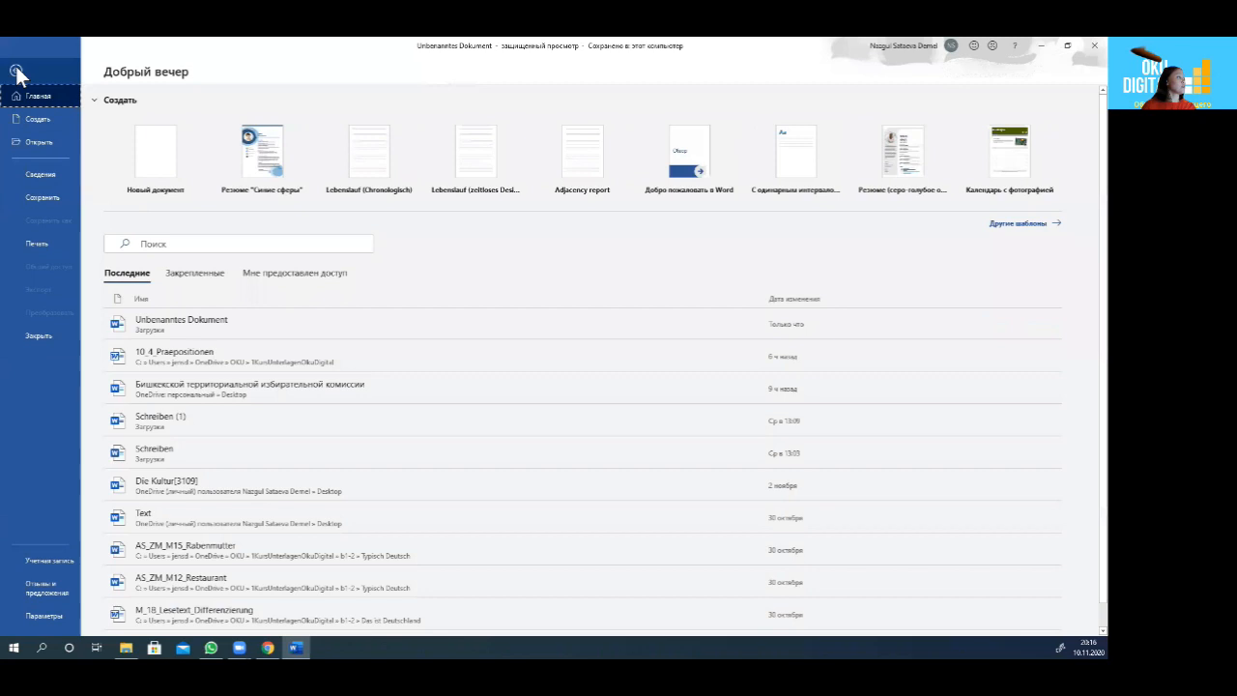
pyautogui.click(49, 201)
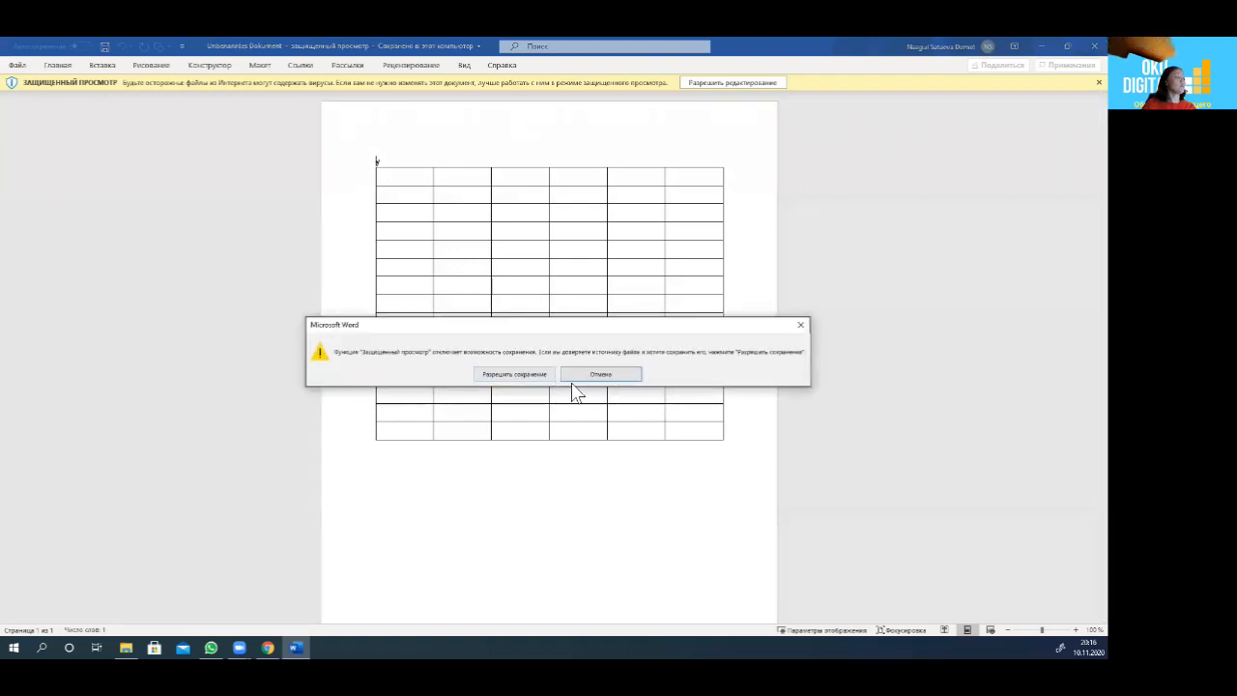
pyautogui.click(531, 384)
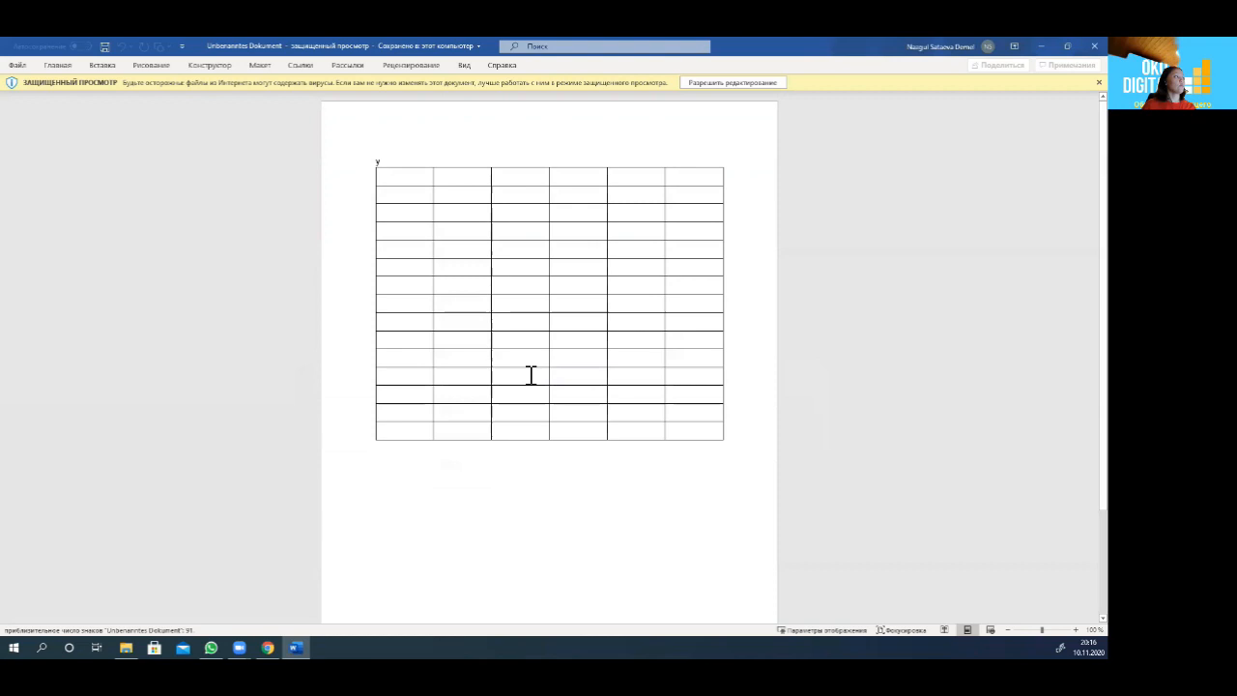